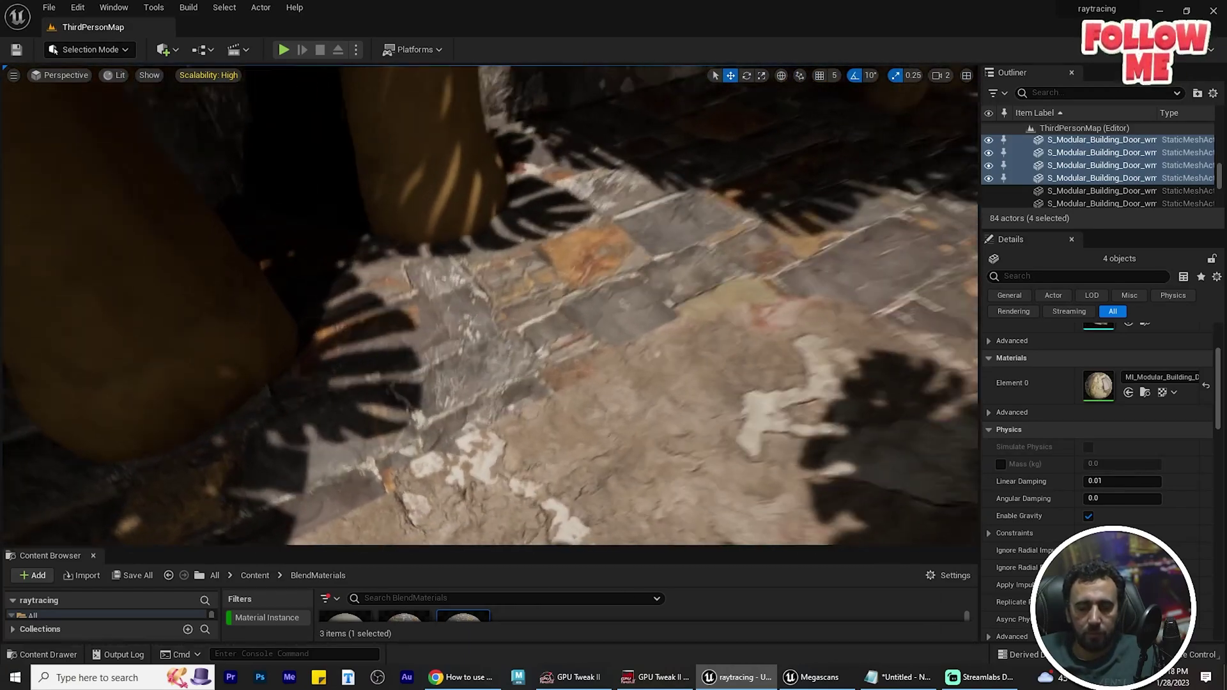
# - Switch to Mesh Paint mode and paint the stone layer over the plastered corner of the Rectangle5 wall, using the Red and Green channels
pyautogui.moveTo(489, 305); pyautogui.dragTo(629, 249, button='right')
pyautogui.moveTo(383, 314)
pyautogui.mouseDown(button='right')
pyautogui.moveTo(326, 300)
pyautogui.moveTo(361, 296)
pyautogui.moveTo(393, 312)
pyautogui.mouseUp(button='right')
pyautogui.moveTo(320, 308); pyautogui.dragTo(269, 308, button='right')
pyautogui.moveTo(261, 184); pyautogui.dragTo(310, 192, button='right')
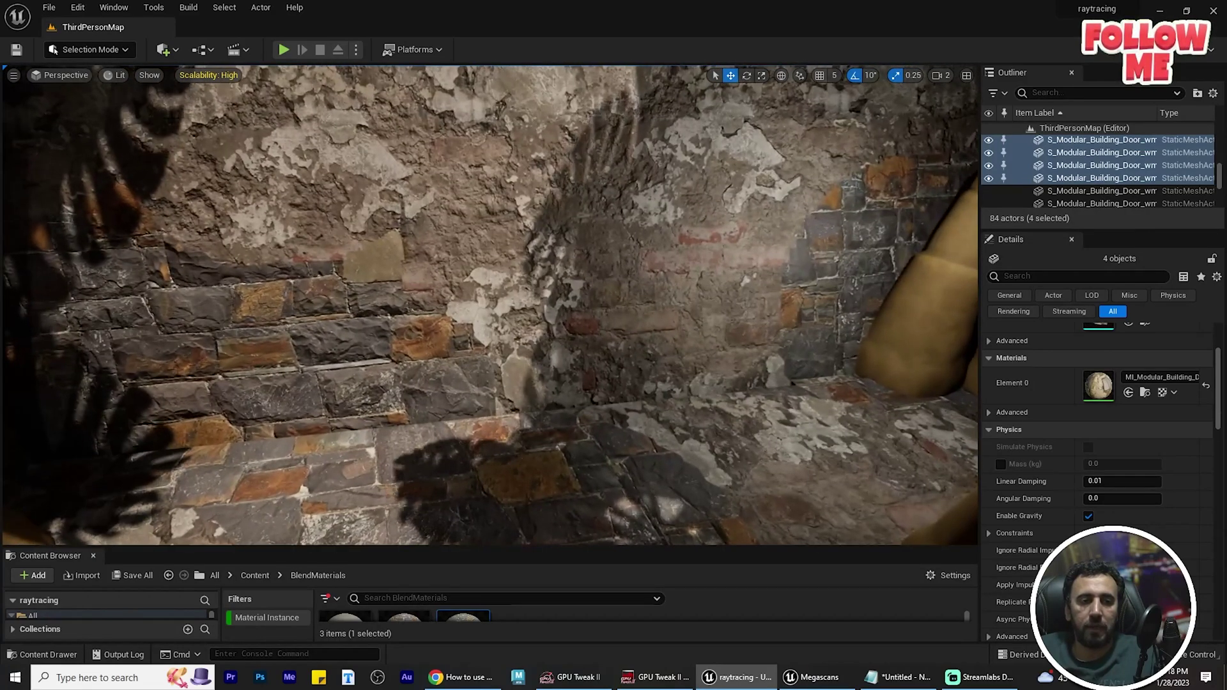
pyautogui.hotkey('shift', '3')
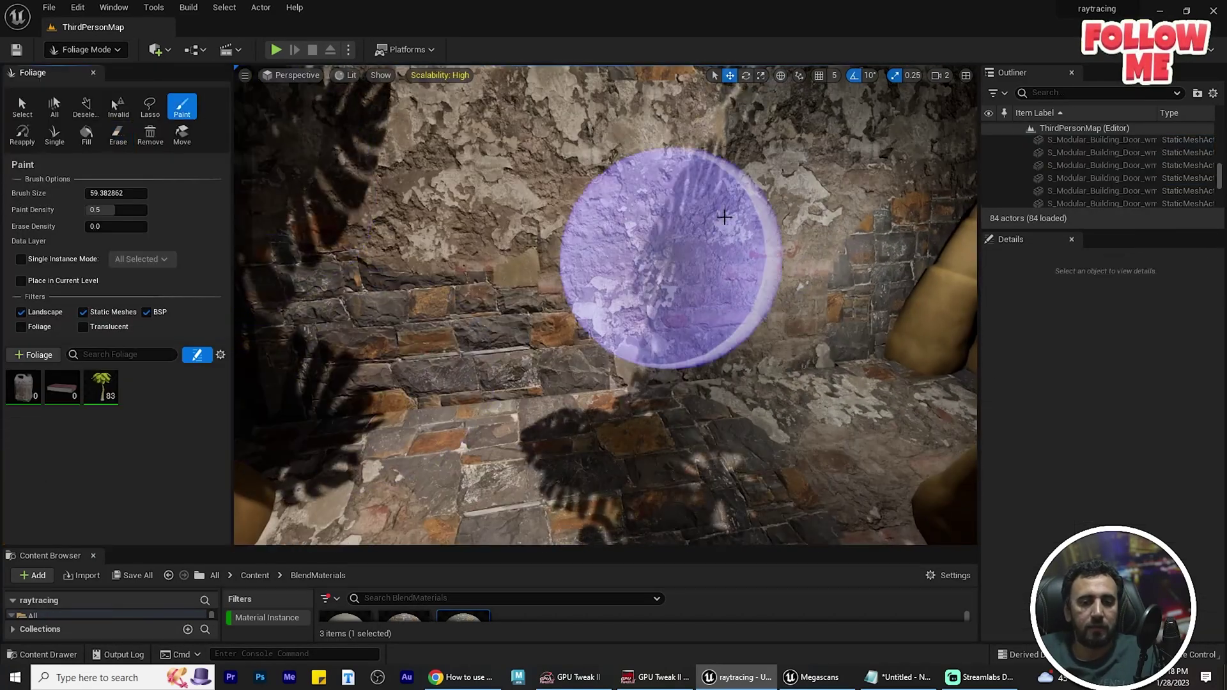
pyautogui.hotkey('shift', '4')
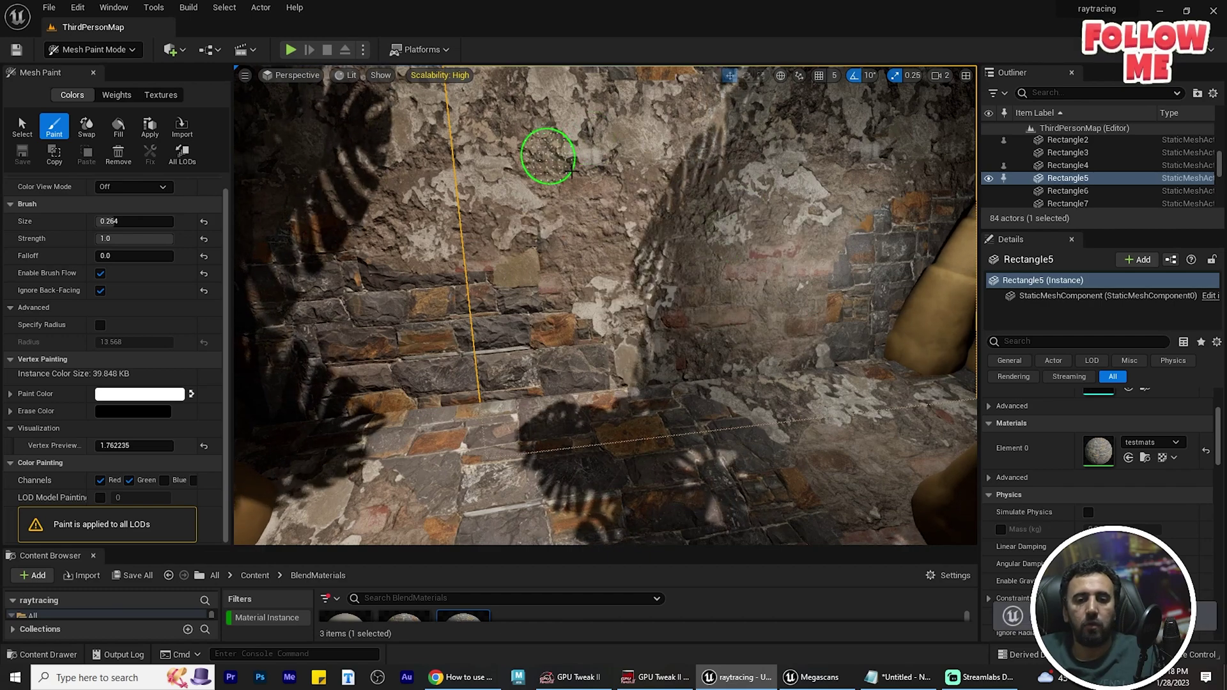
pyautogui.moveTo(508, 161); pyautogui.dragTo(596, 229)
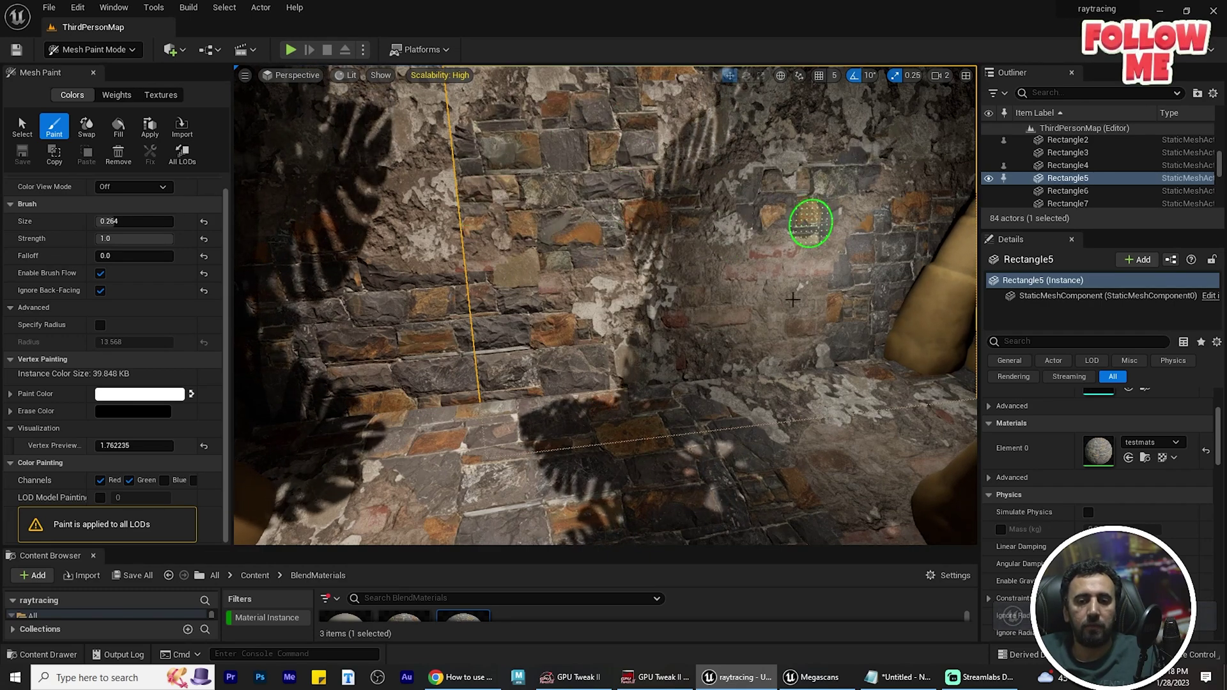
# - Paint another stroke across the patchy plaster and stone of the Rectangle5 wall, then check the wall and floor
pyautogui.moveTo(793, 299); pyautogui.dragTo(767, 377, button='right')
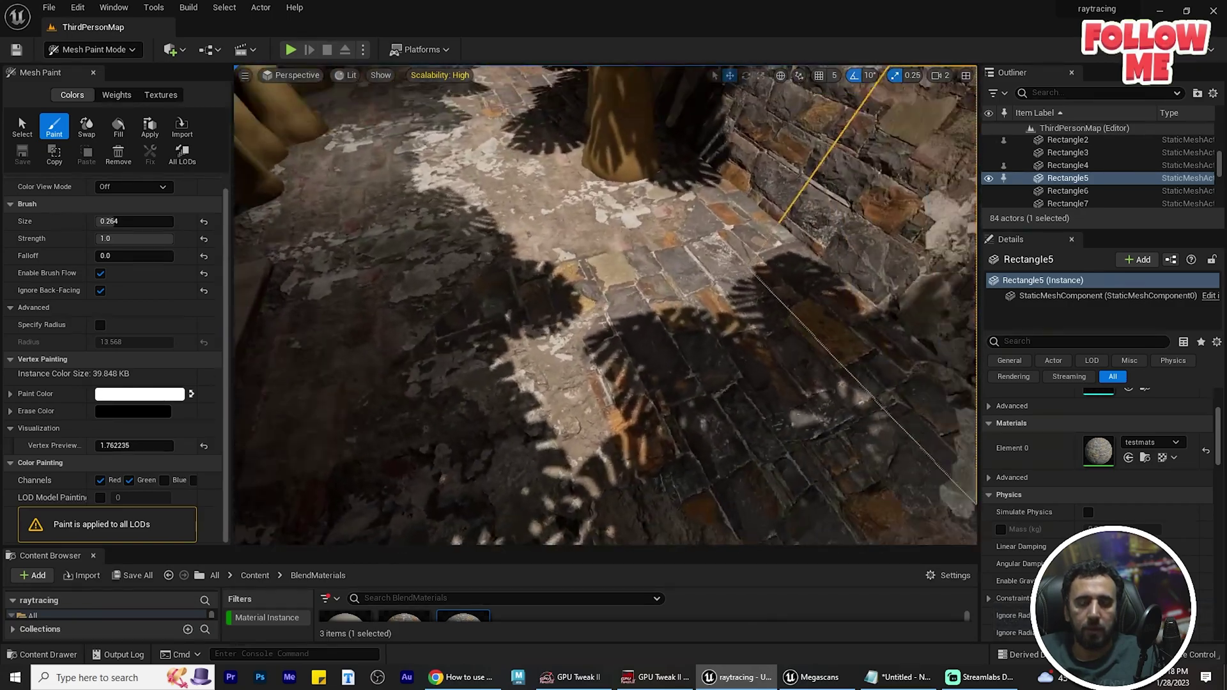
pyautogui.moveTo(730, 288)
pyautogui.mouseDown(button='right')
pyautogui.moveTo(824, 192)
pyautogui.moveTo(883, 185)
pyautogui.moveTo(730, 187)
pyautogui.mouseUp(button='right')
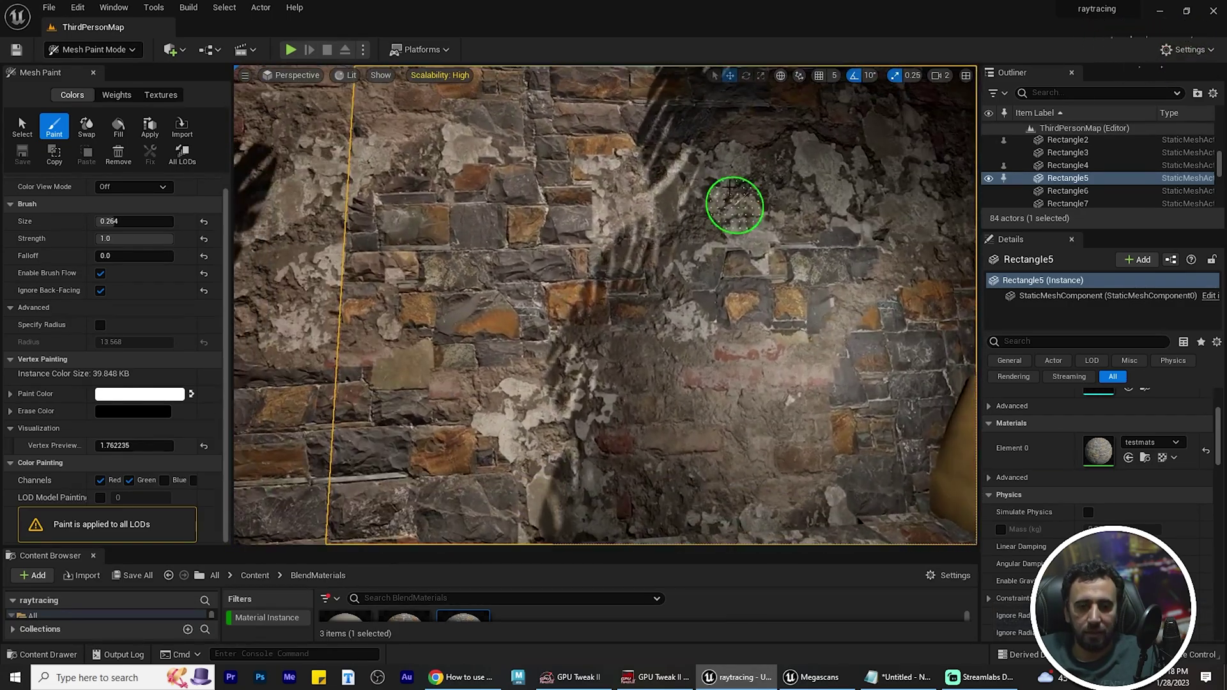
pyautogui.moveTo(735, 204); pyautogui.dragTo(631, 380)
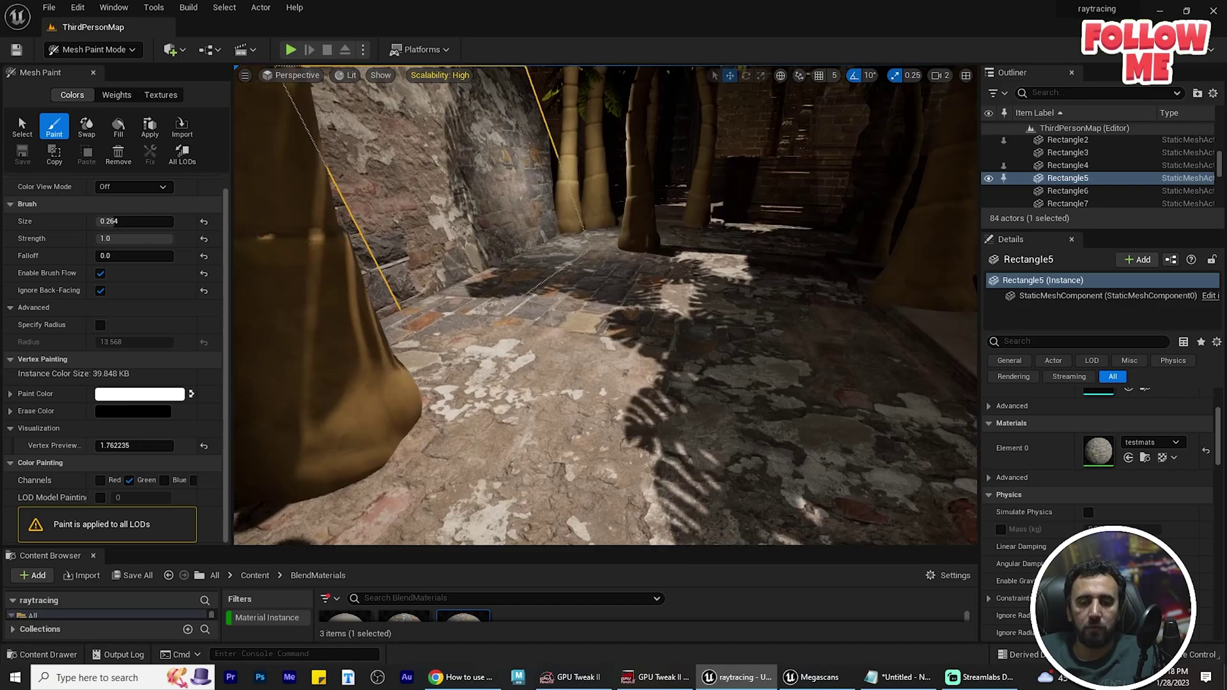
pyautogui.moveTo(627, 386); pyautogui.dragTo(626, 409, button='right')
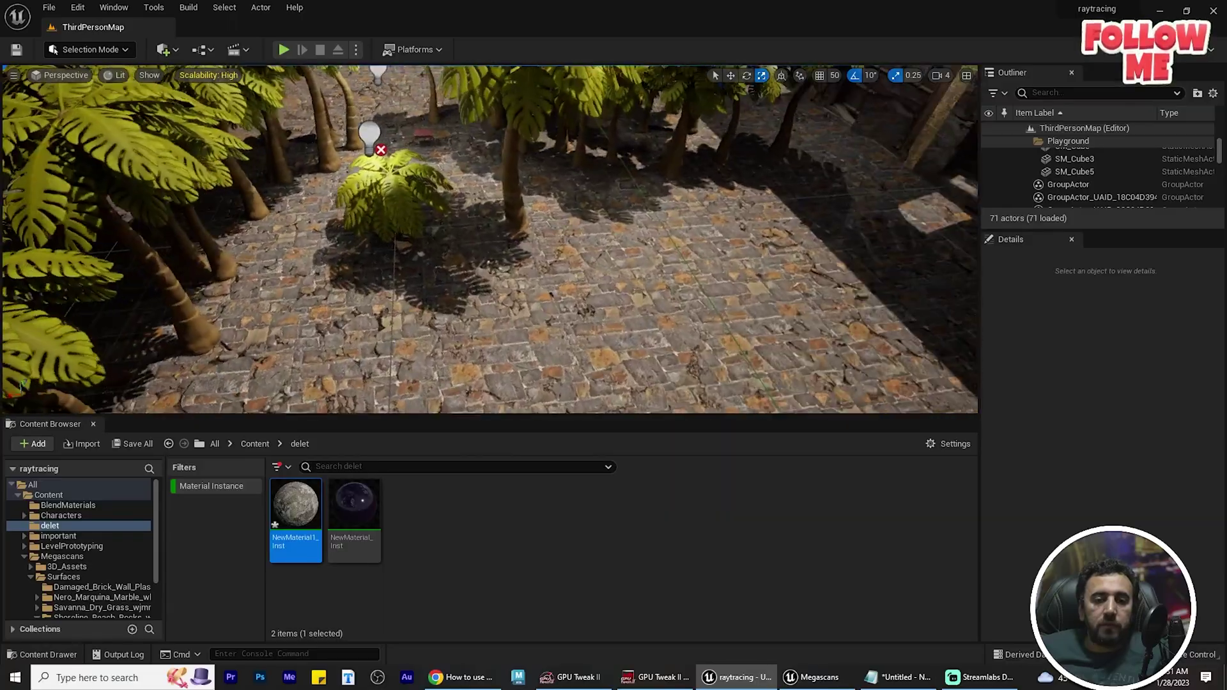
# - Open Quixel Bridge from the editor and browse its Surfaces category
pyautogui.moveTo(490, 239); pyautogui.dragTo(498, 275, button='right')
pyautogui.moveTo(706, 94); pyautogui.dragTo(703, 90, button='right')
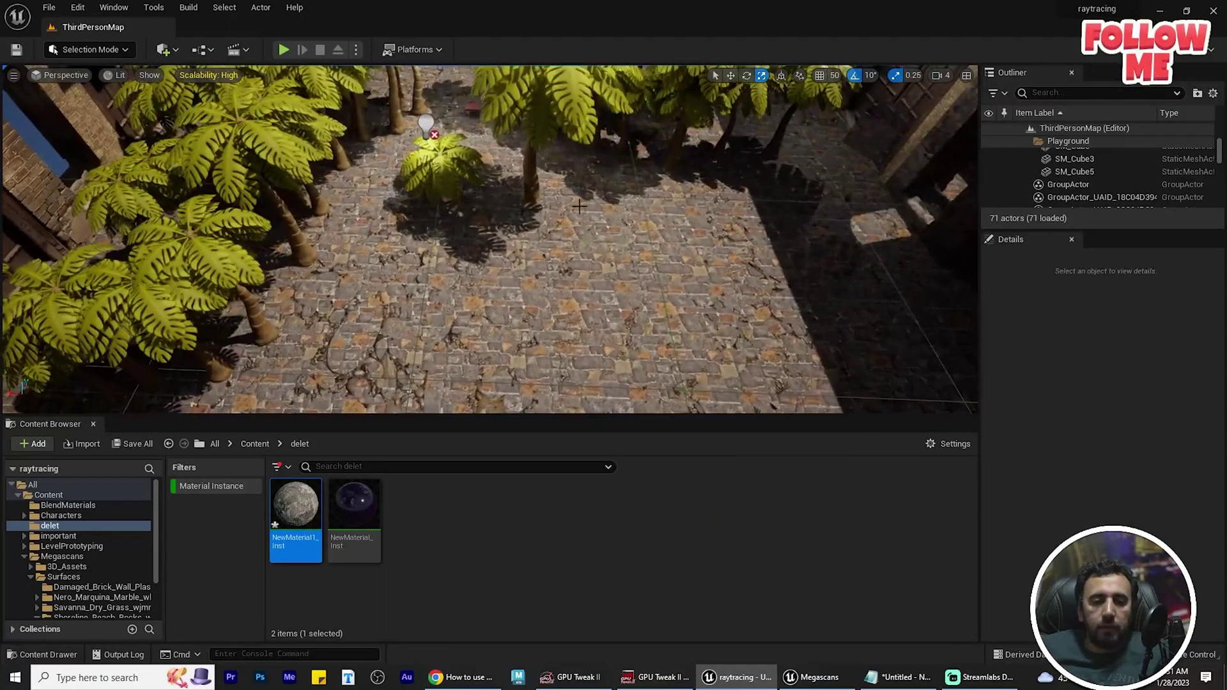
pyautogui.click(113, 8)
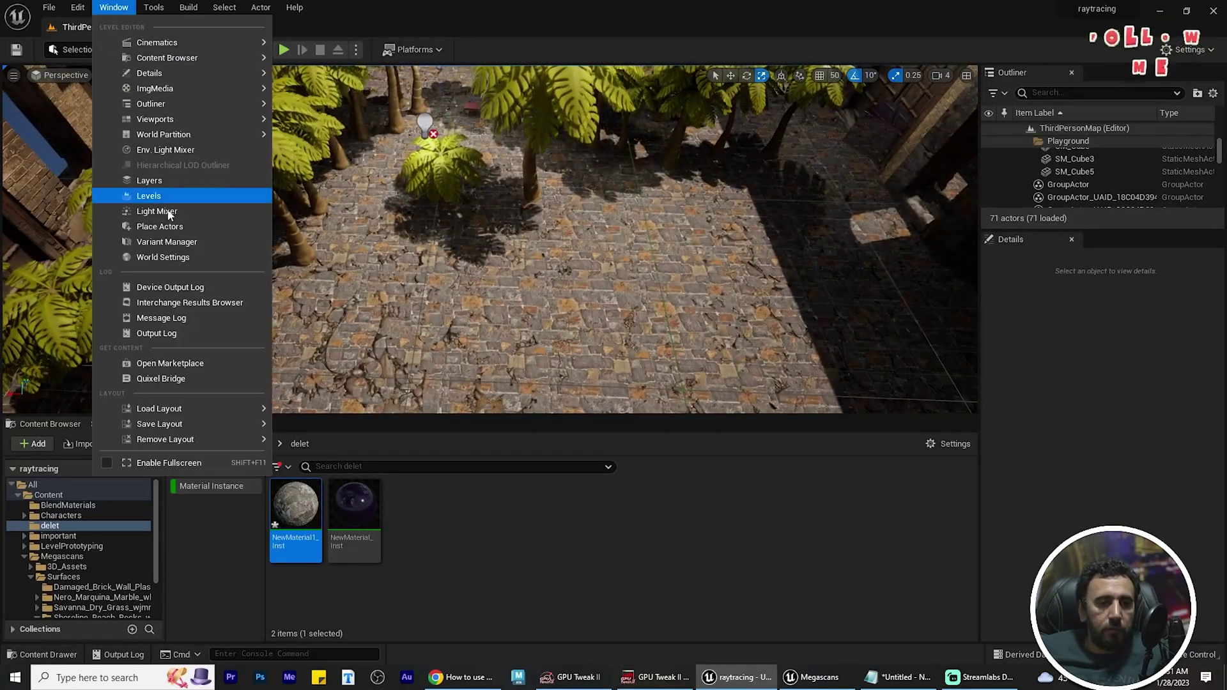
pyautogui.click(161, 379)
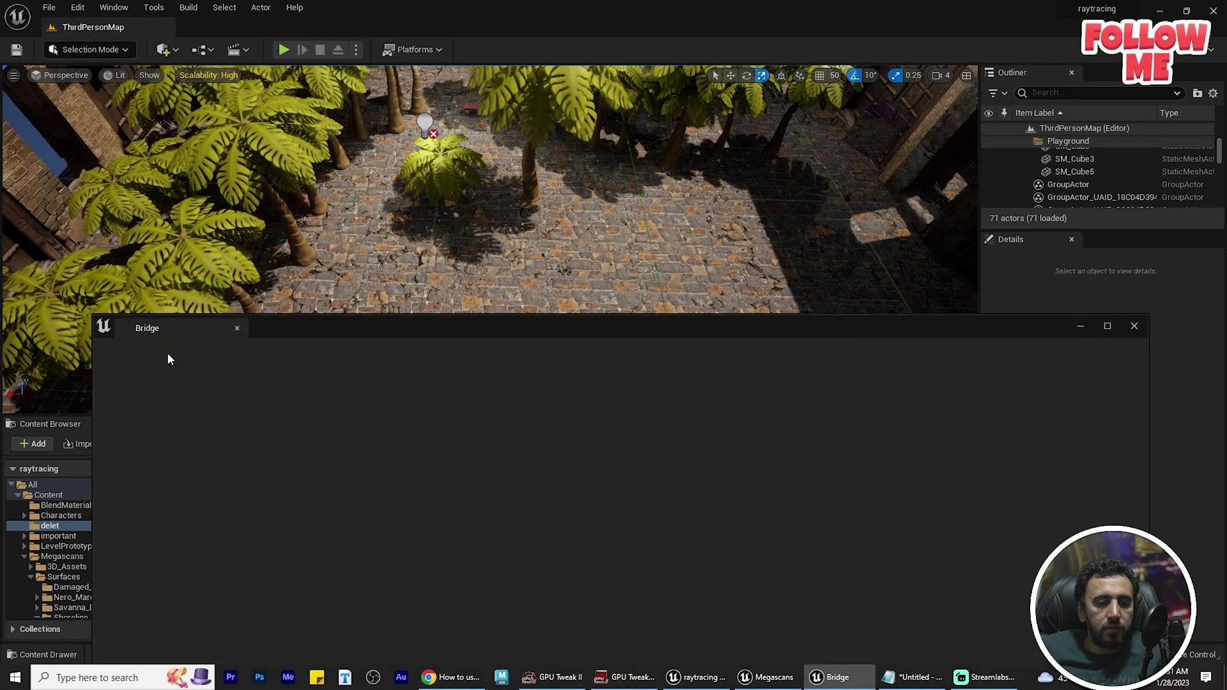
pyautogui.moveTo(509, 331); pyautogui.dragTo(516, 129)
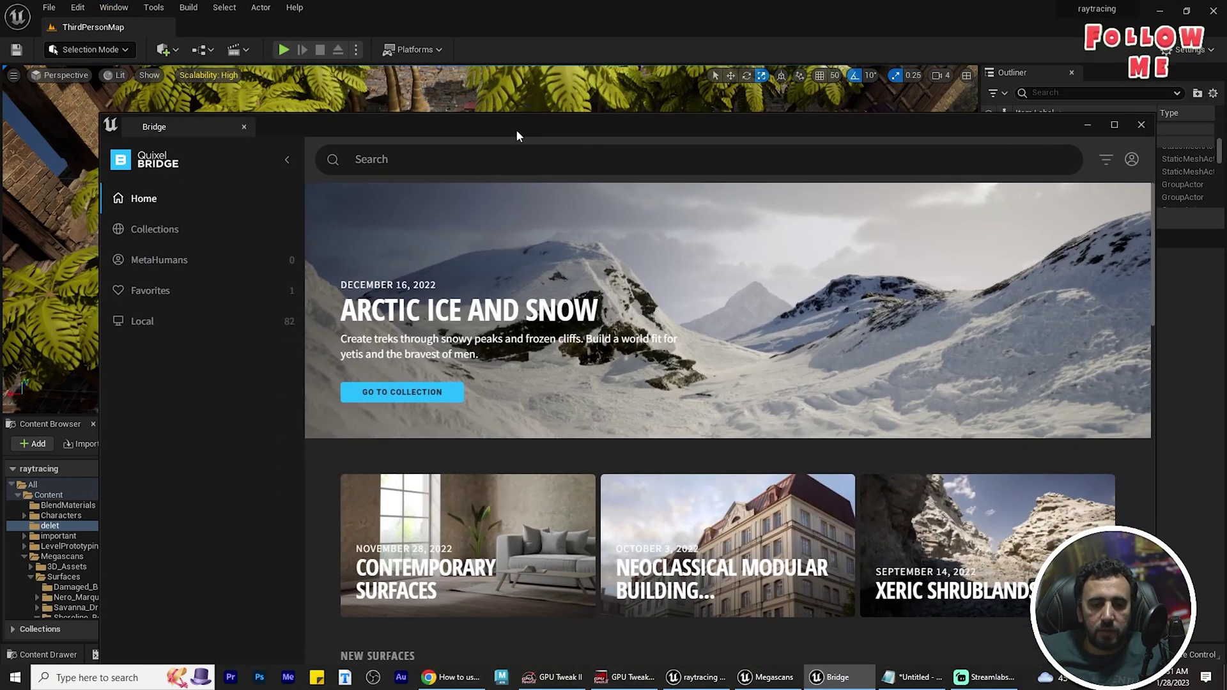
pyautogui.click(149, 206)
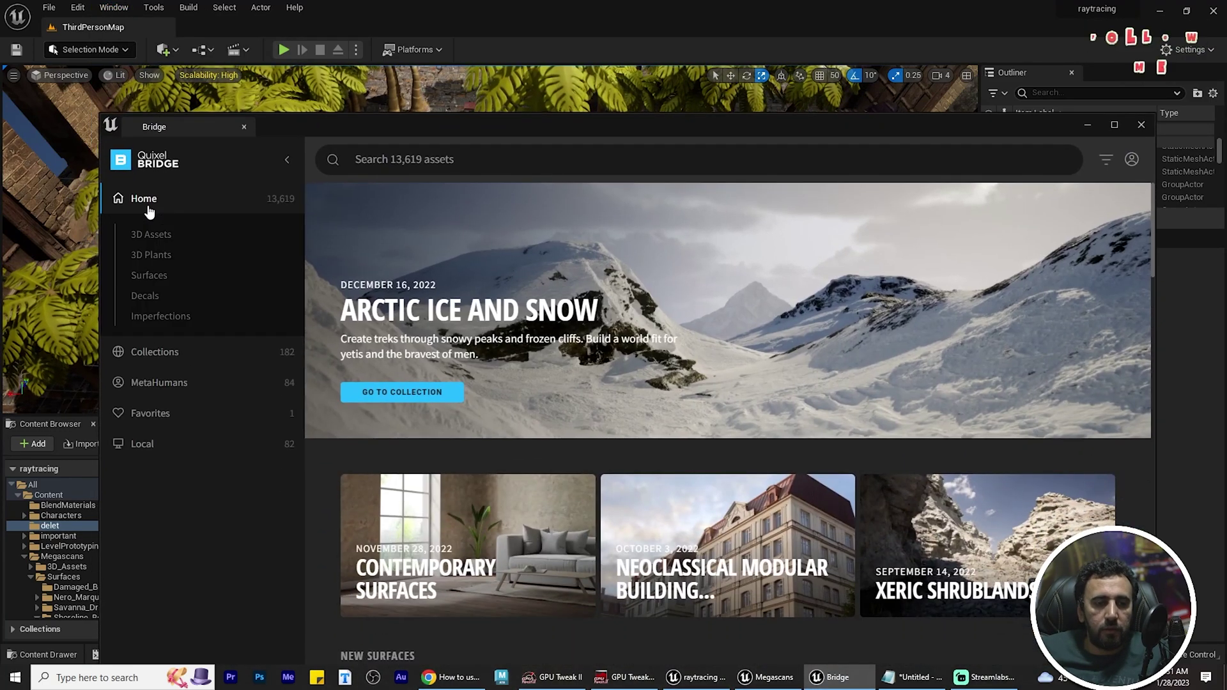
pyautogui.click(152, 278)
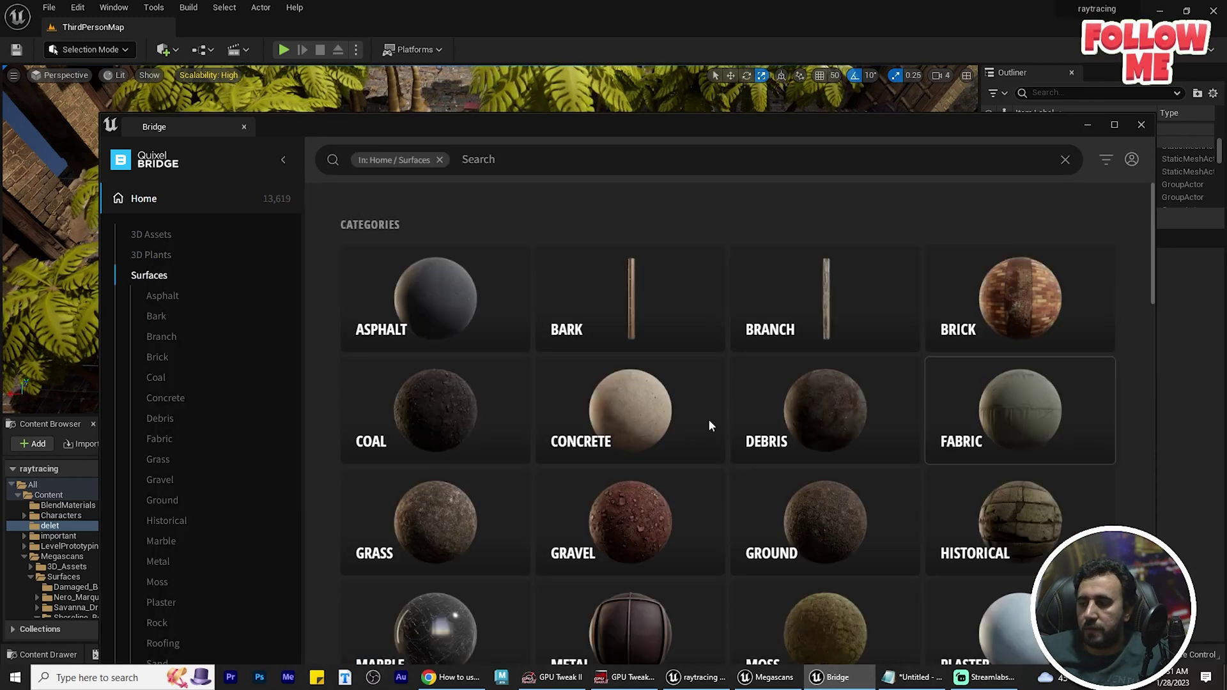
# - Find the Dirty Stone Wall surface among the latest assets and download it at Highest Quality
pyautogui.scroll(-4, 728, 413)
pyautogui.scroll(-10, 751, 404)
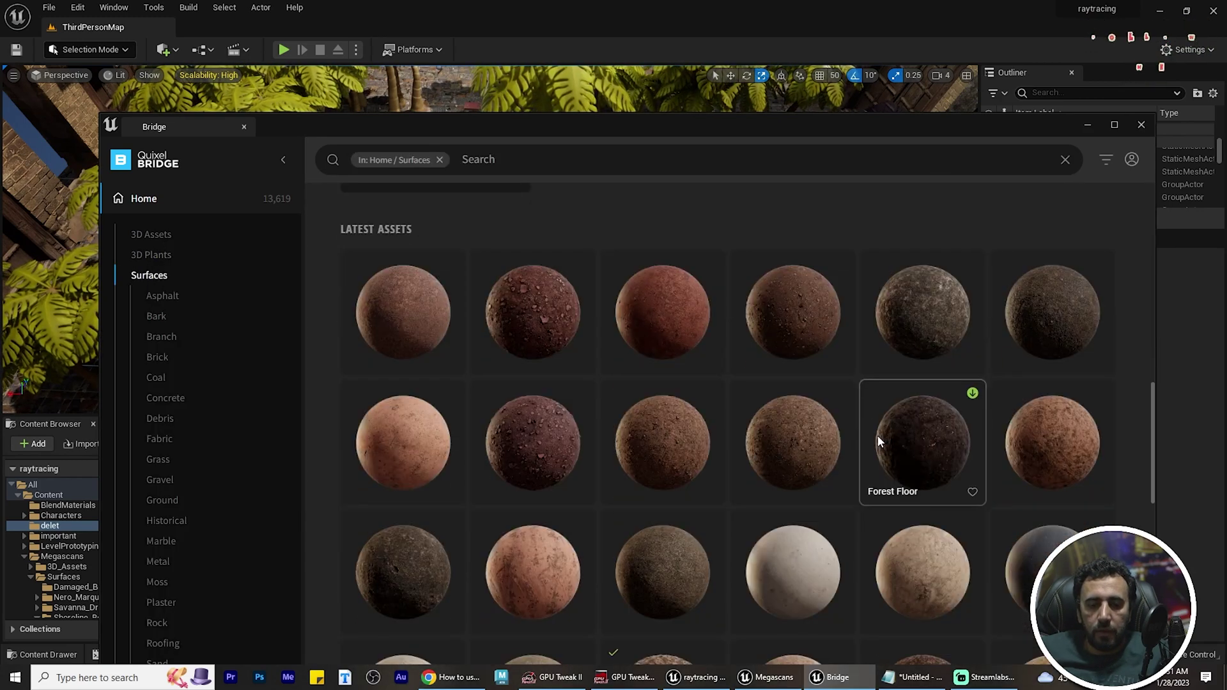
pyautogui.scroll(-2, 877, 436)
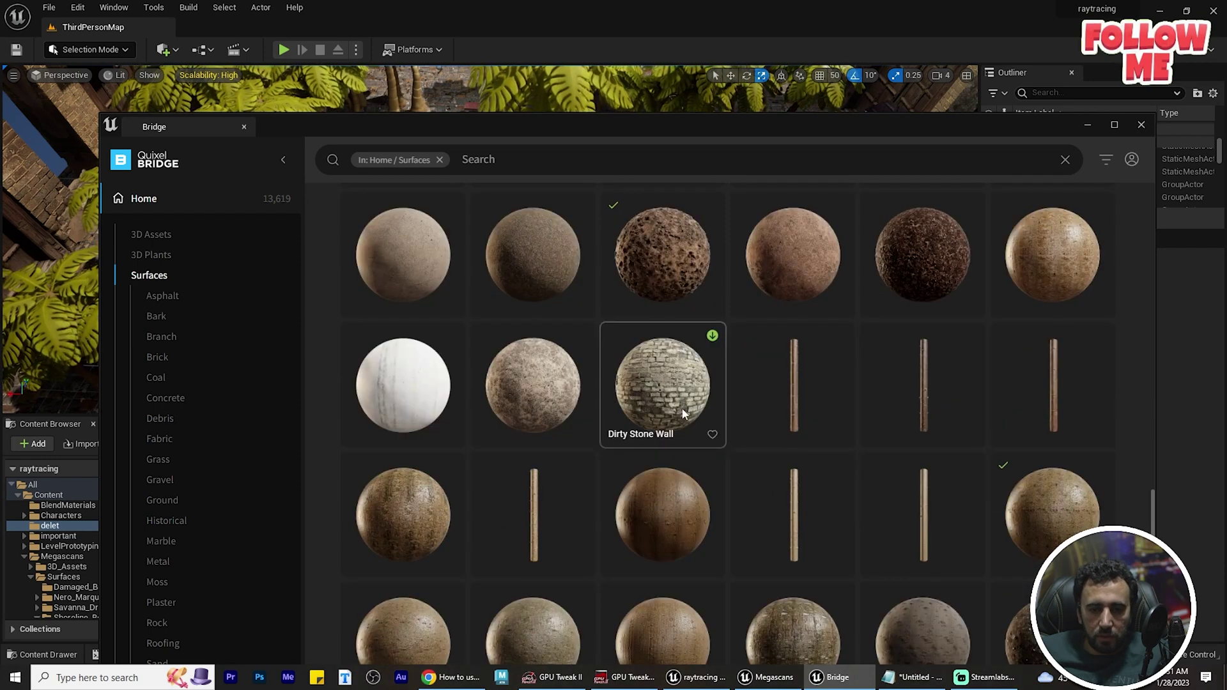
pyautogui.click(682, 389)
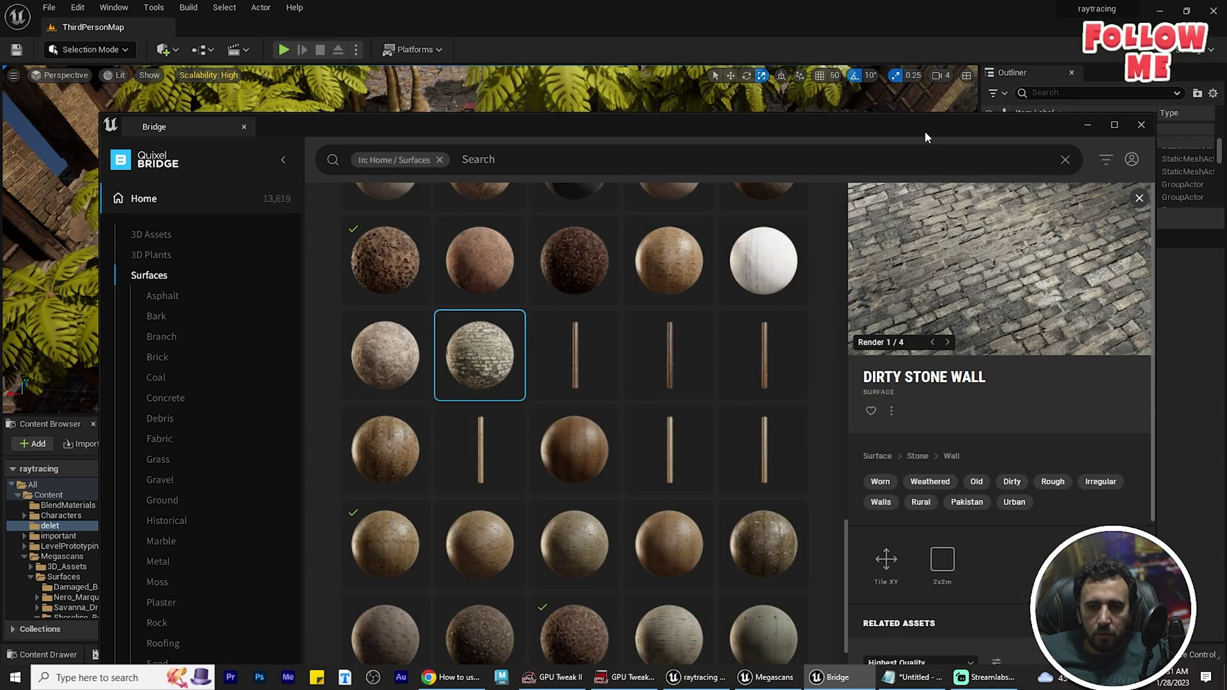
pyautogui.moveTo(925, 130); pyautogui.dragTo(822, 74)
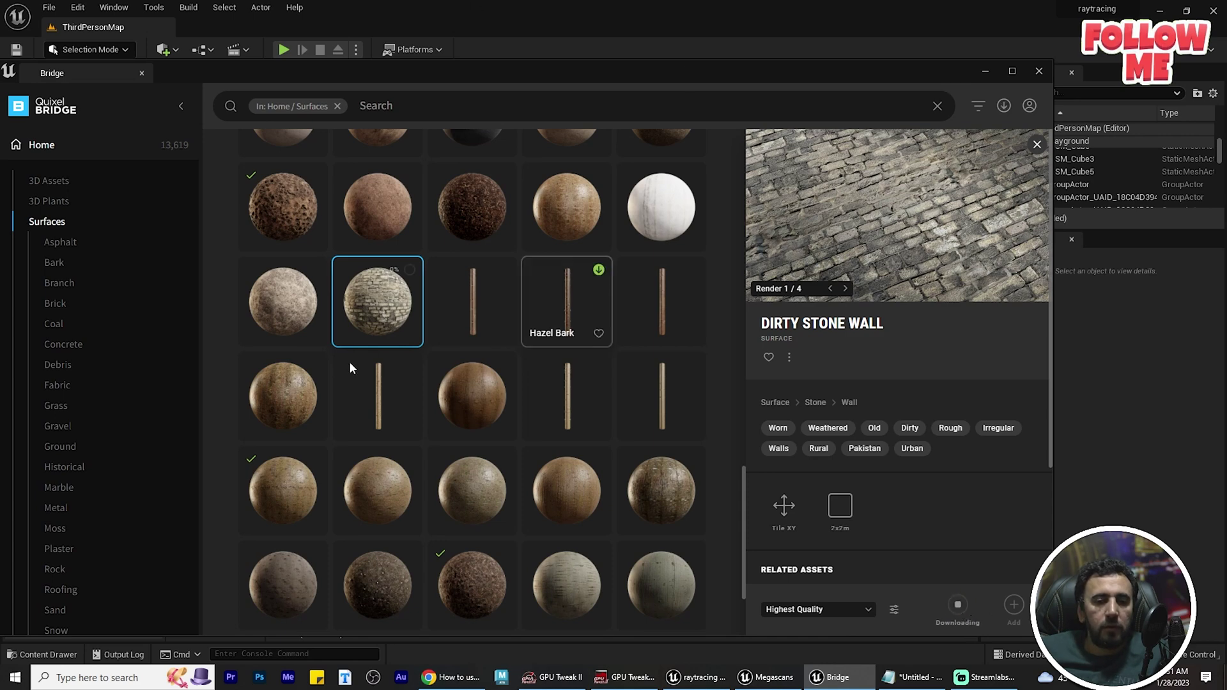
# - Browse the surface assets for a second texture, previewing Pine Bark and Rough Granite
pyautogui.scroll(-3, 478, 417)
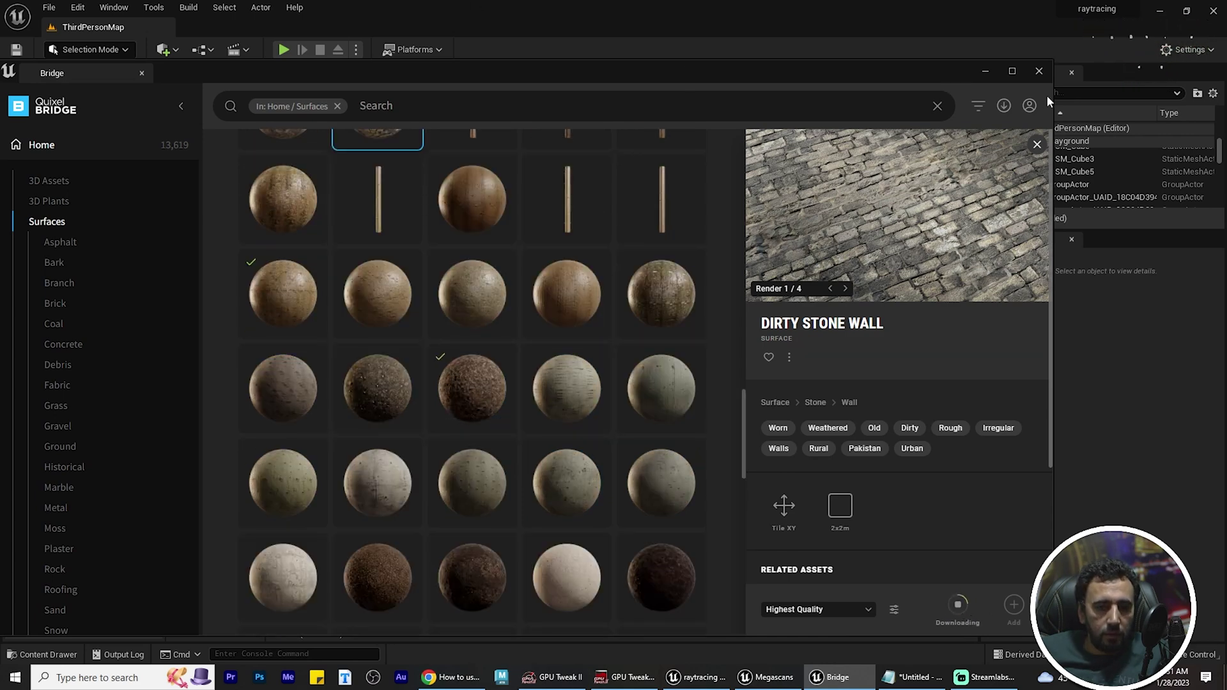
pyautogui.scroll(-5, 457, 457)
pyautogui.scroll(-1, 459, 443)
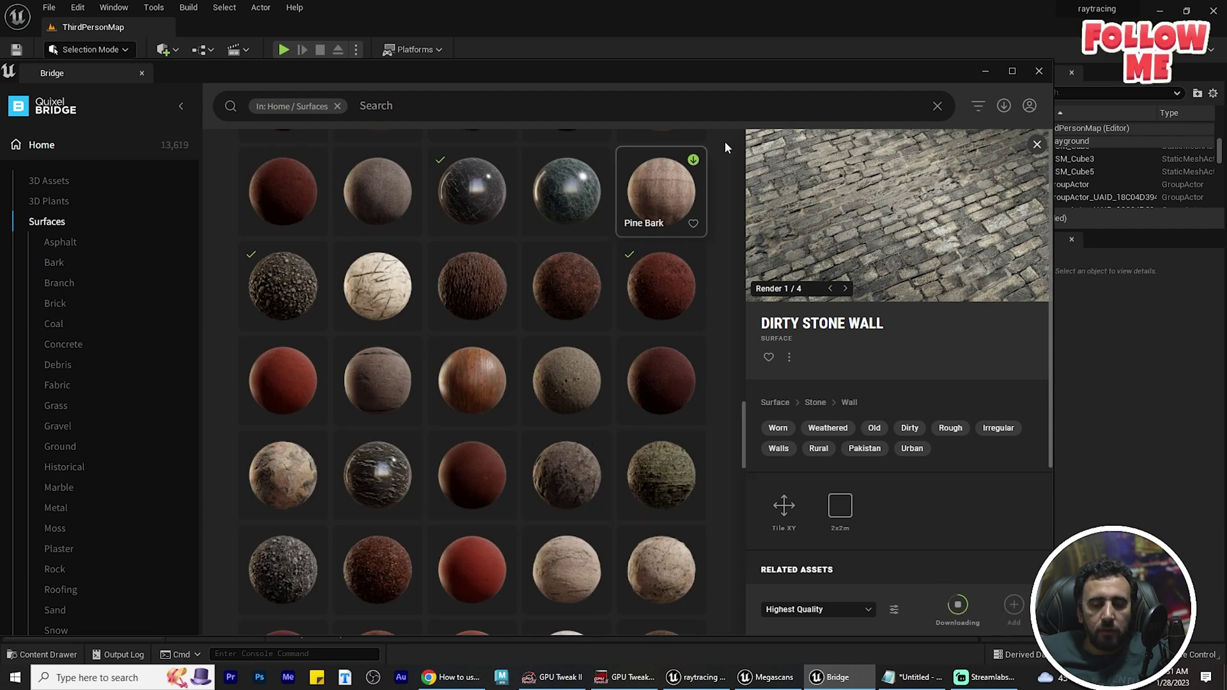
pyautogui.scroll(-5, 565, 489)
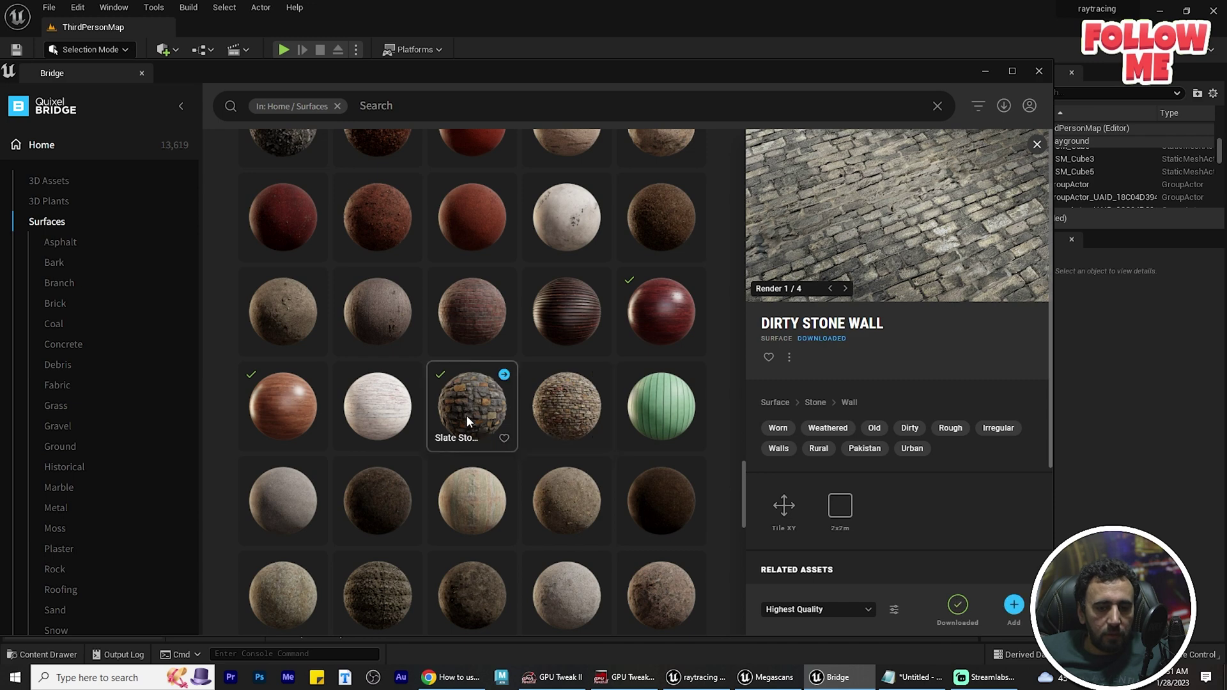
pyautogui.scroll(-4, 473, 412)
pyautogui.scroll(3, 543, 456)
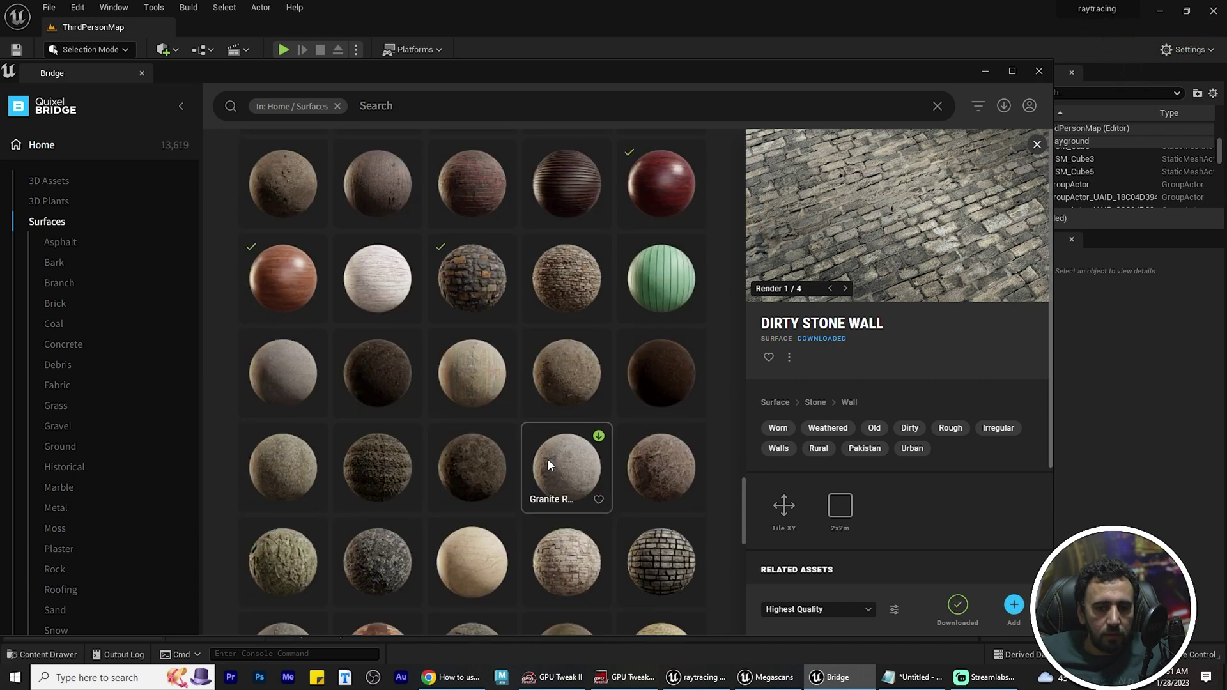
pyautogui.click(381, 230)
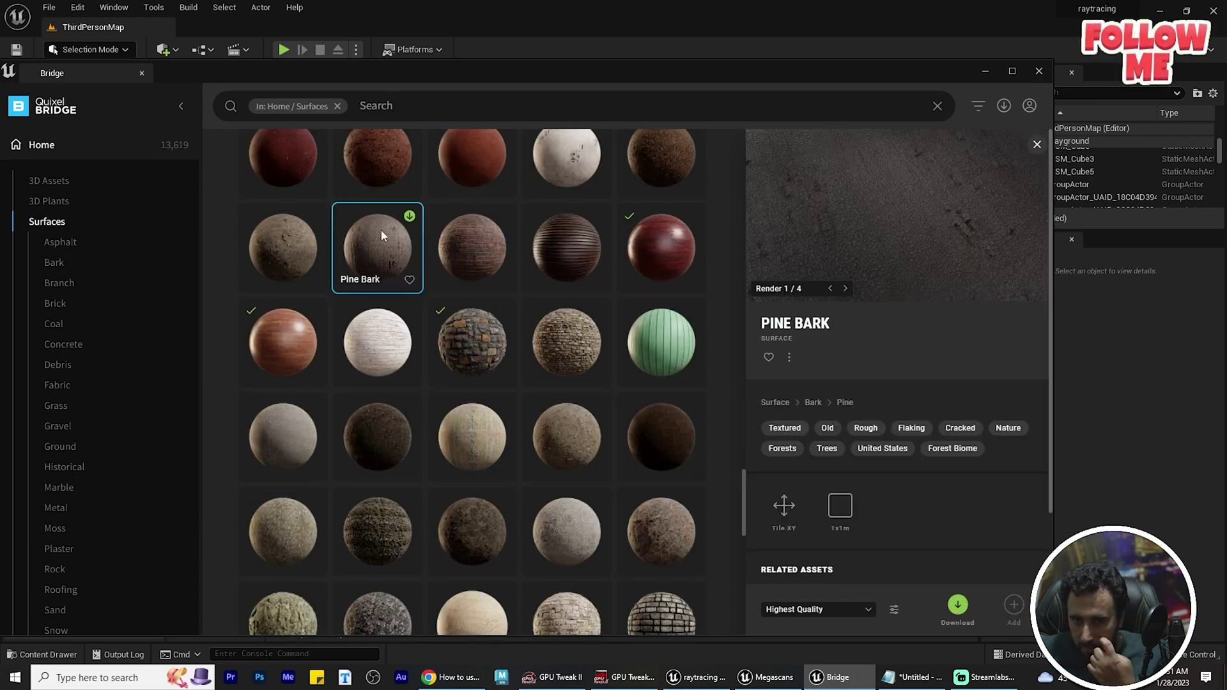
pyautogui.scroll(-7, 368, 448)
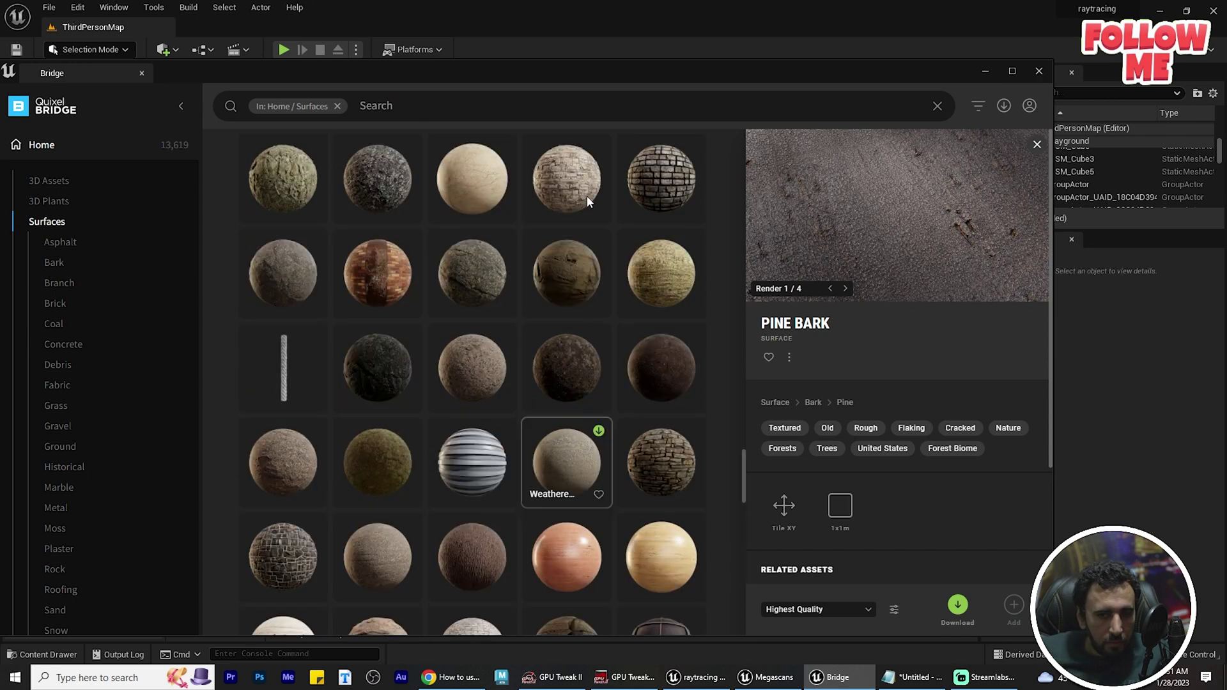
pyautogui.scroll(-4, 515, 345)
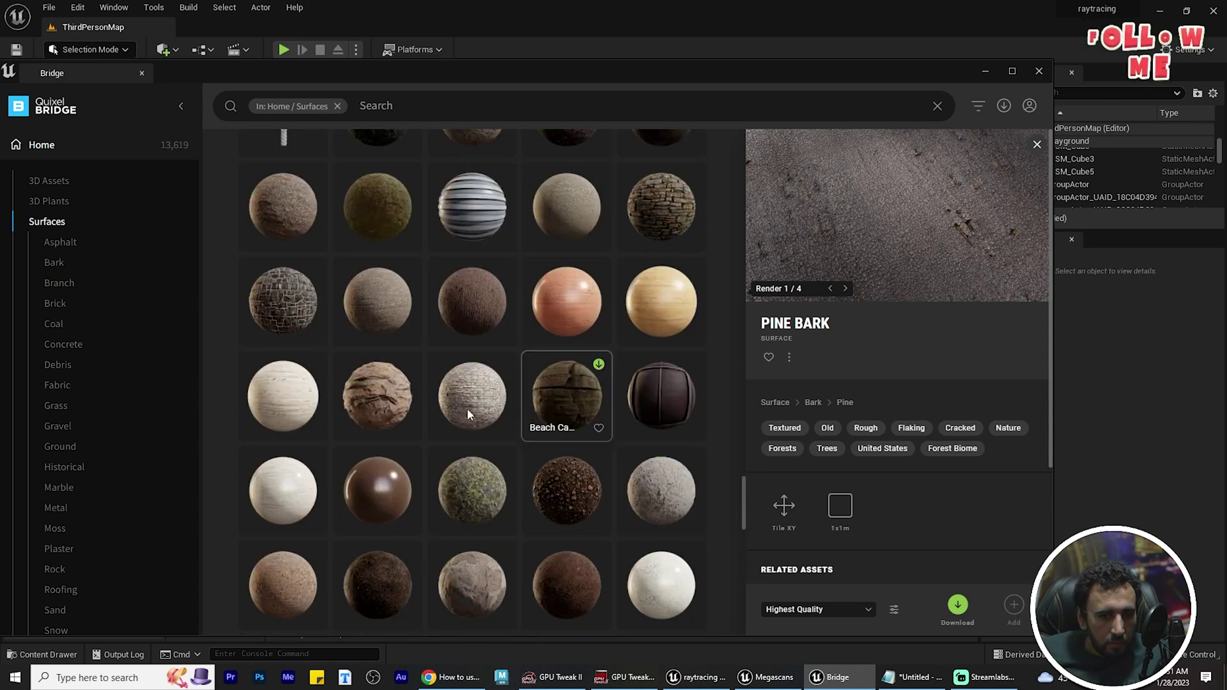
pyautogui.click(381, 304)
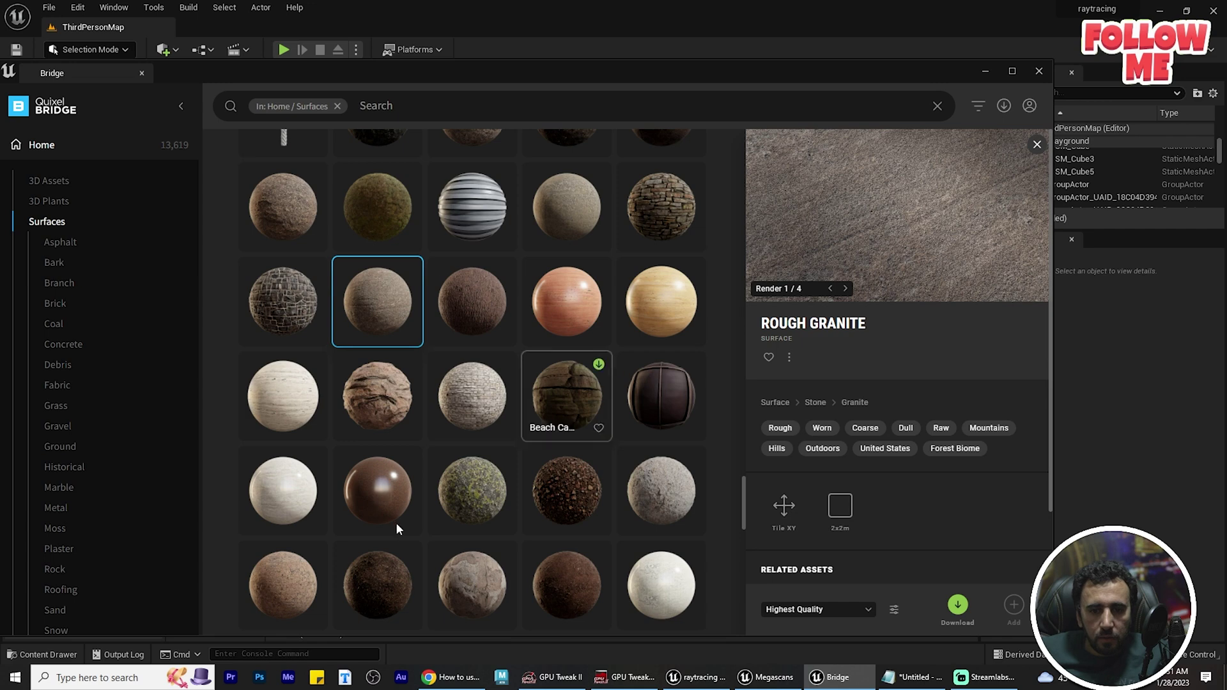
# - Select the Rocky Ground surface and download it at Highest Quality
pyautogui.scroll(-4, 397, 523)
pyautogui.click(380, 523)
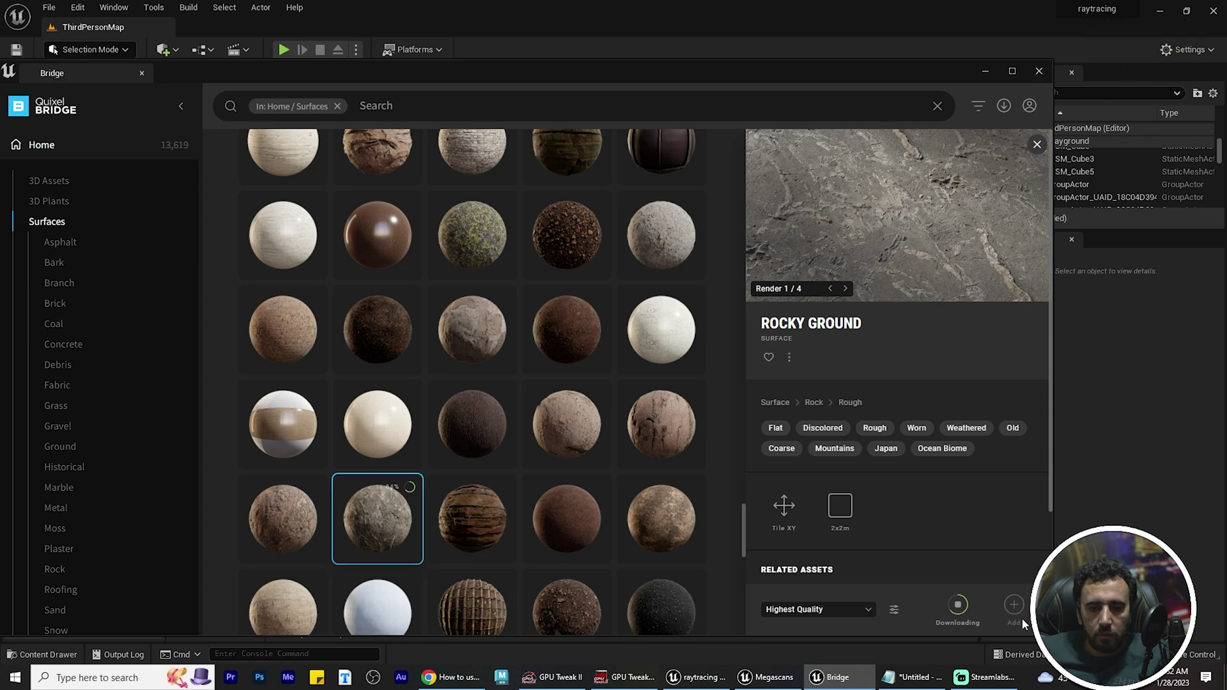
pyautogui.scroll(-4, 435, 524)
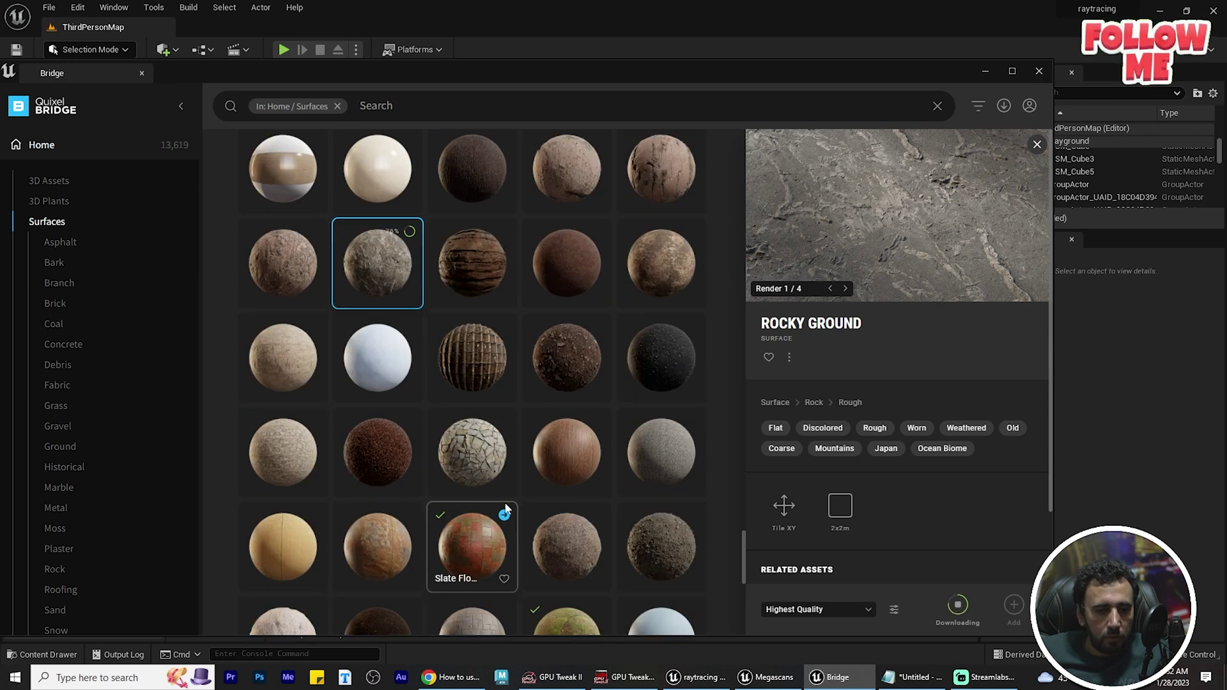
pyautogui.scroll(-2, 506, 509)
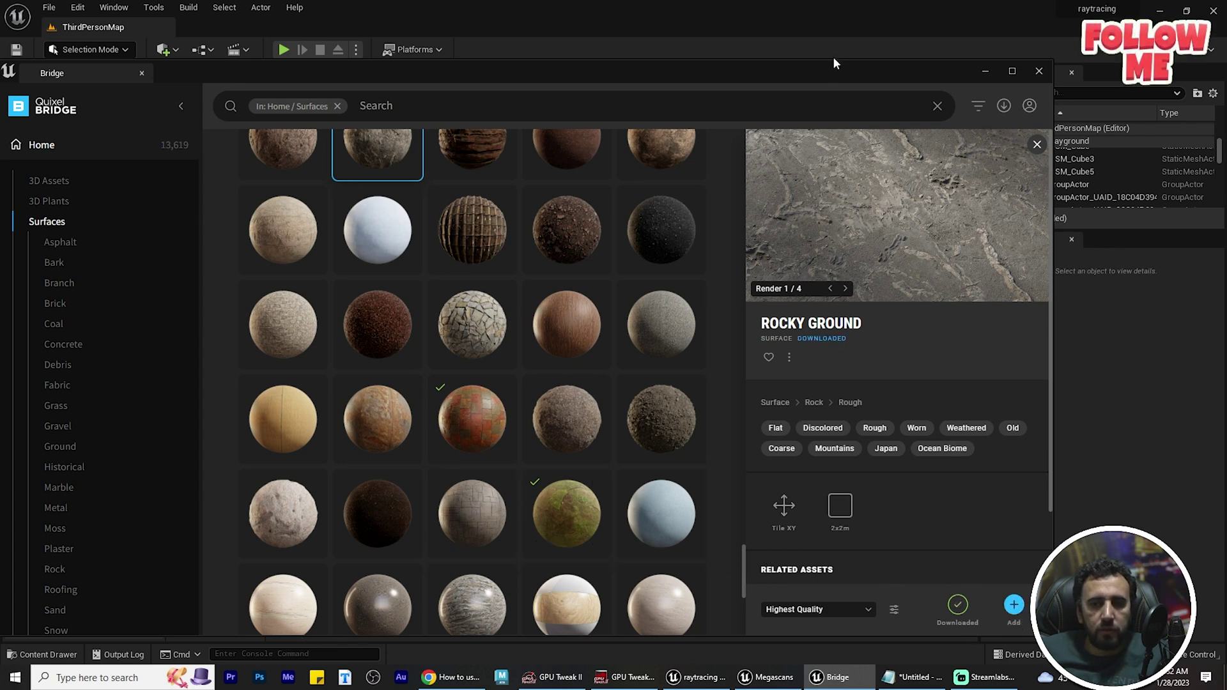
# - Add the downloaded Rocky Ground surface to the project and close the Bridge window
pyautogui.moveTo(834, 60); pyautogui.dragTo(380, 18)
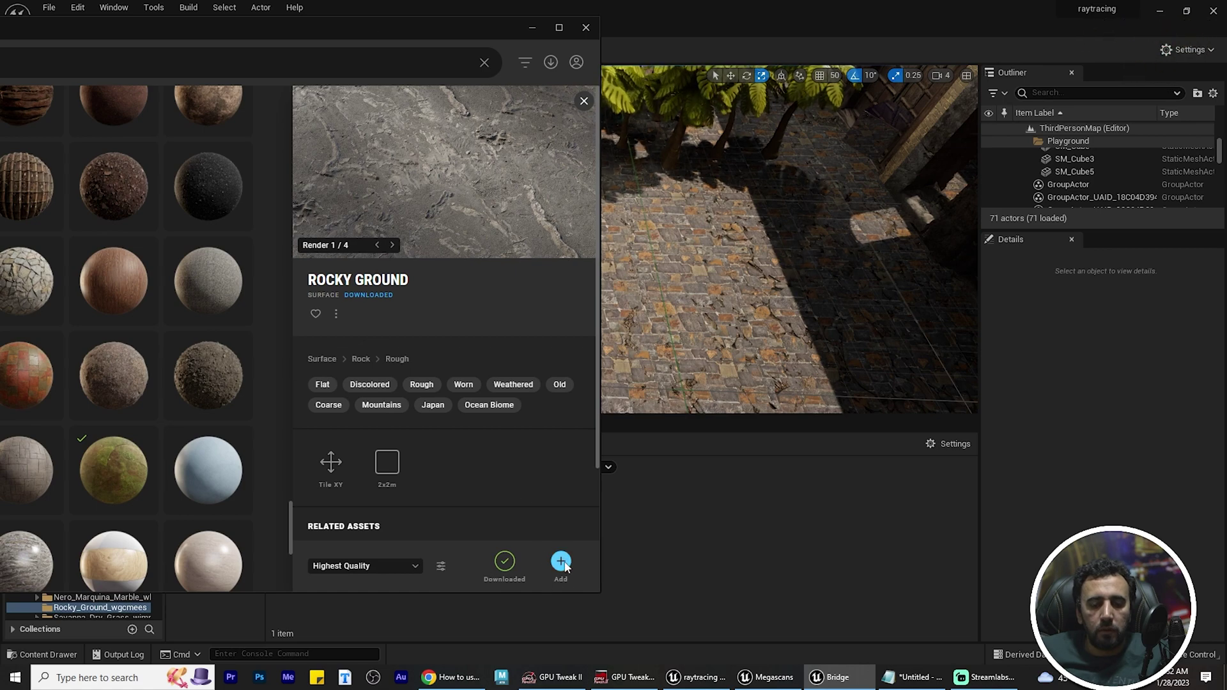
pyautogui.moveTo(478, 26); pyautogui.dragTo(909, 154)
pyautogui.click(972, 139)
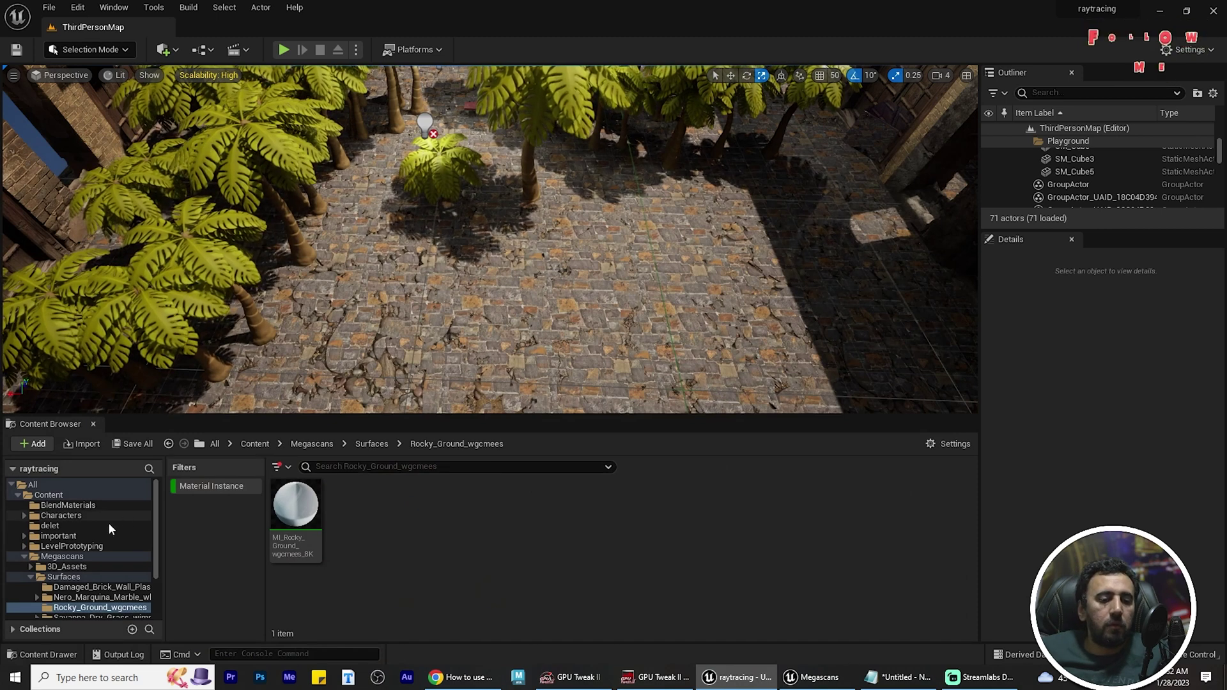
pyautogui.click(88, 48)
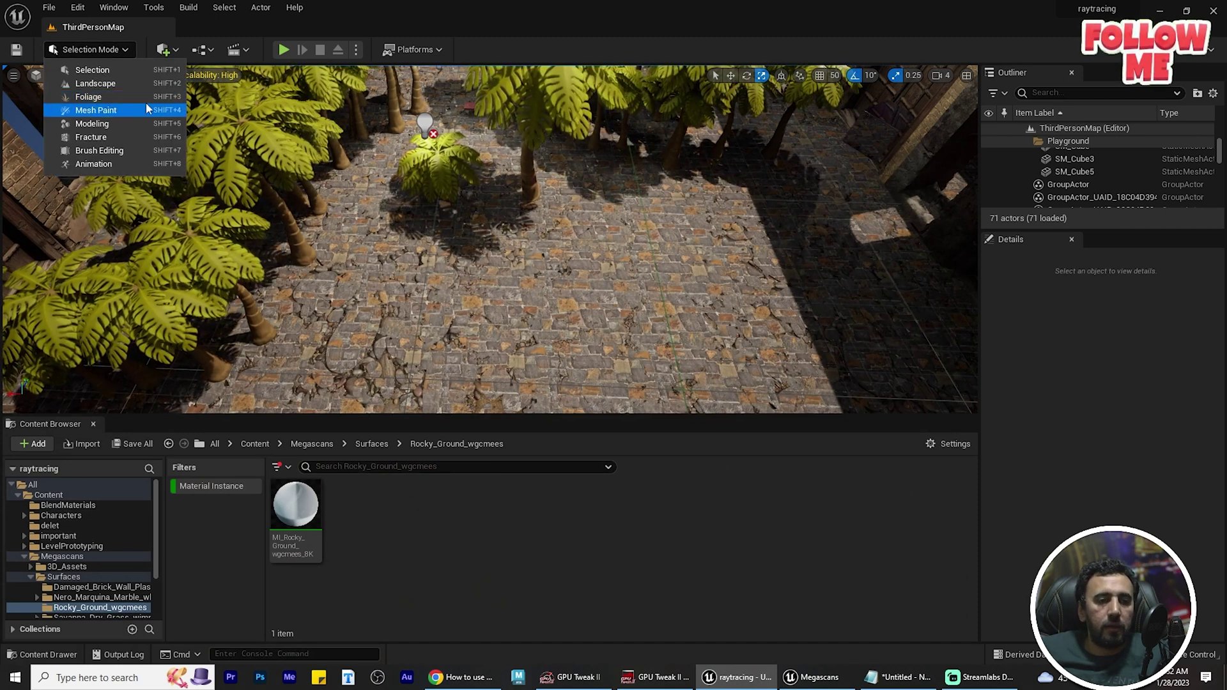
pyautogui.click(88, 51)
pyautogui.click(91, 52)
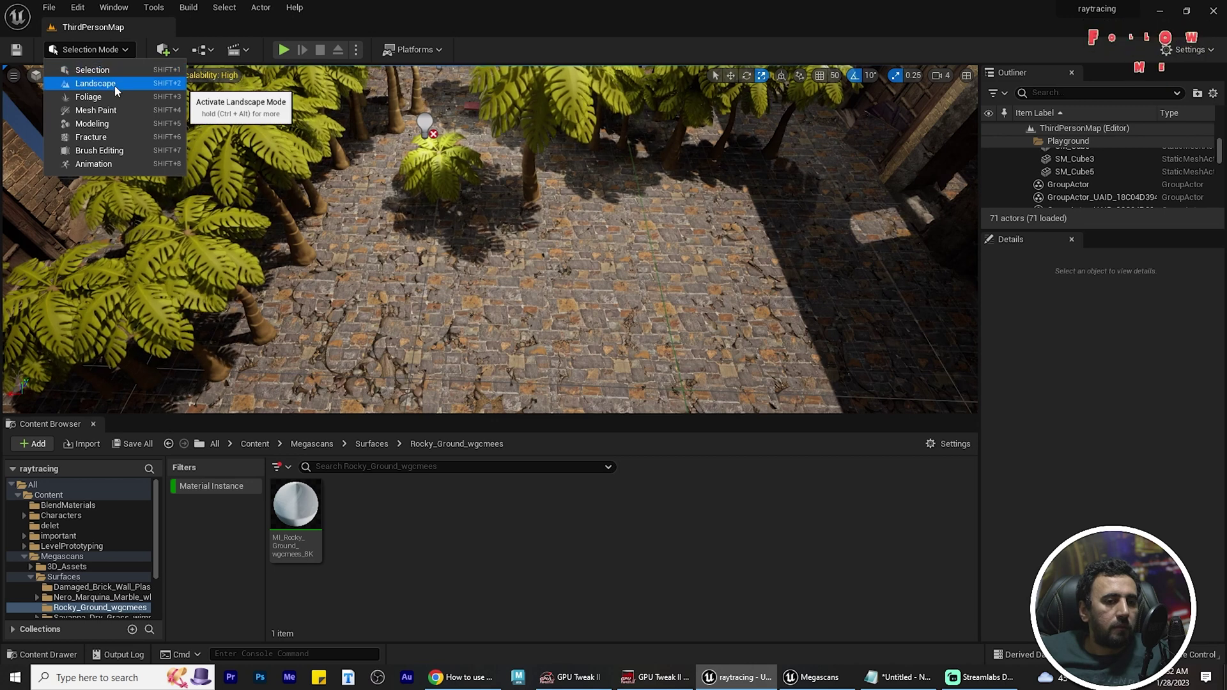
pyautogui.click(99, 53)
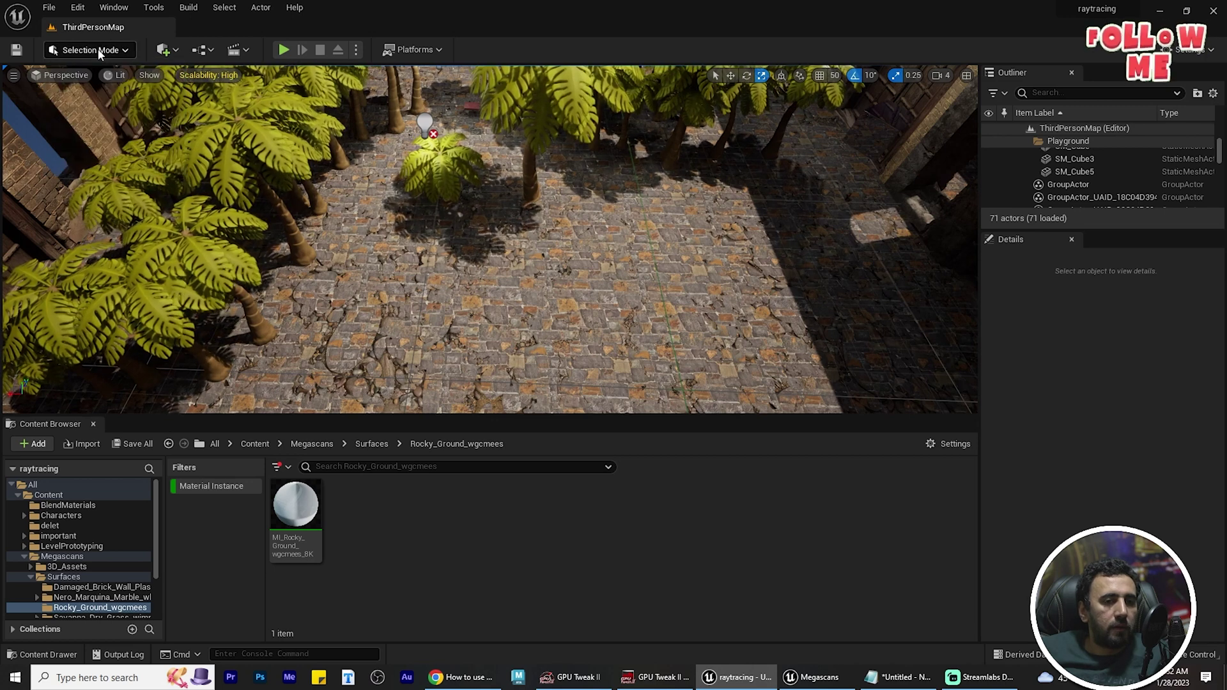
# - Switch to Modeling mode and create a 100 by 100 rectangle mesh with 100 width and depth subdivisions on the stone ground
pyautogui.click(164, 49)
pyautogui.moveTo(189, 168)
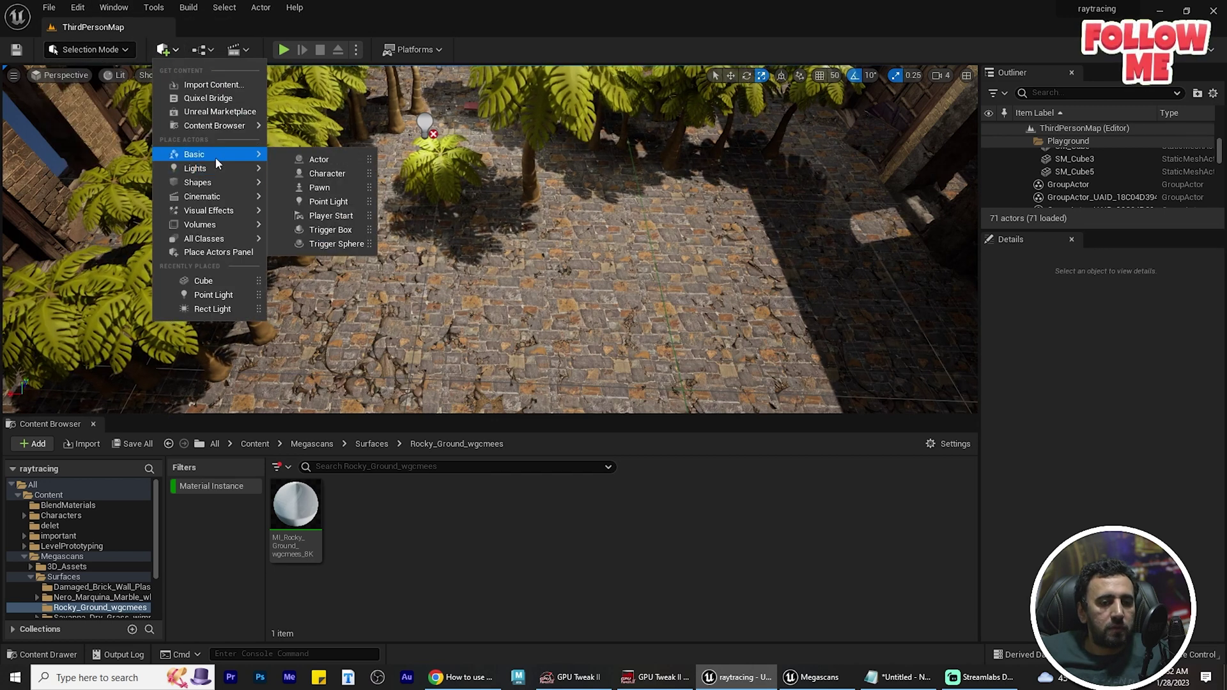
pyautogui.moveTo(219, 183)
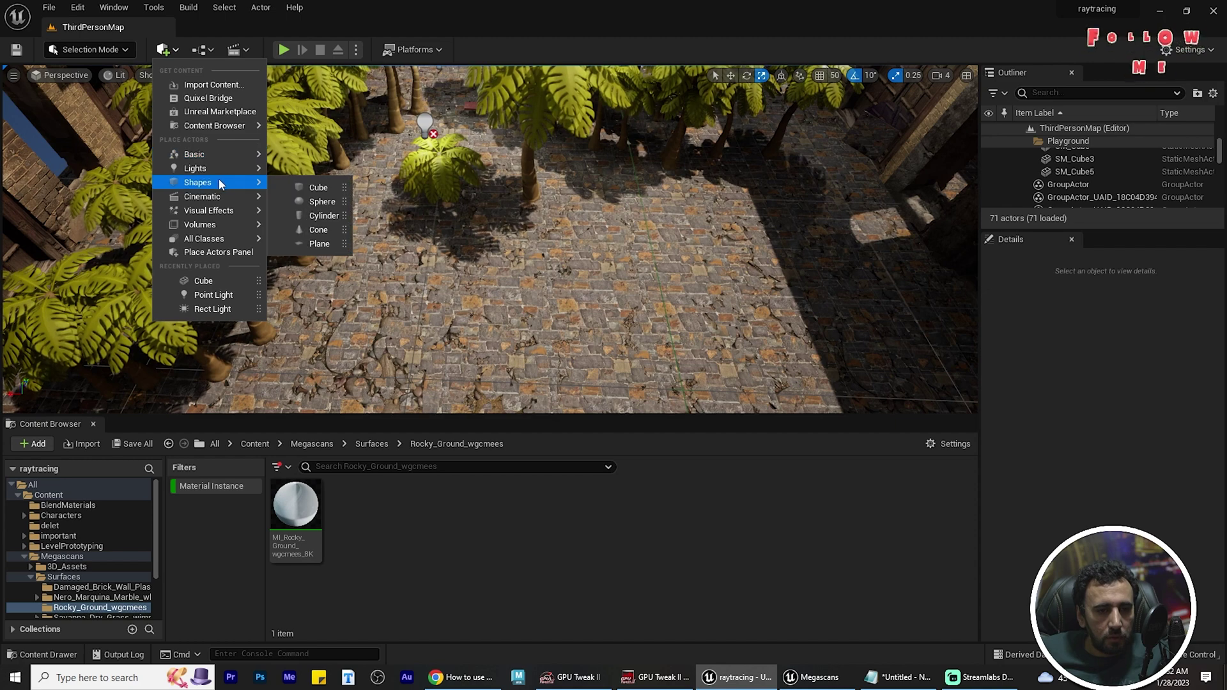
pyautogui.click(93, 49)
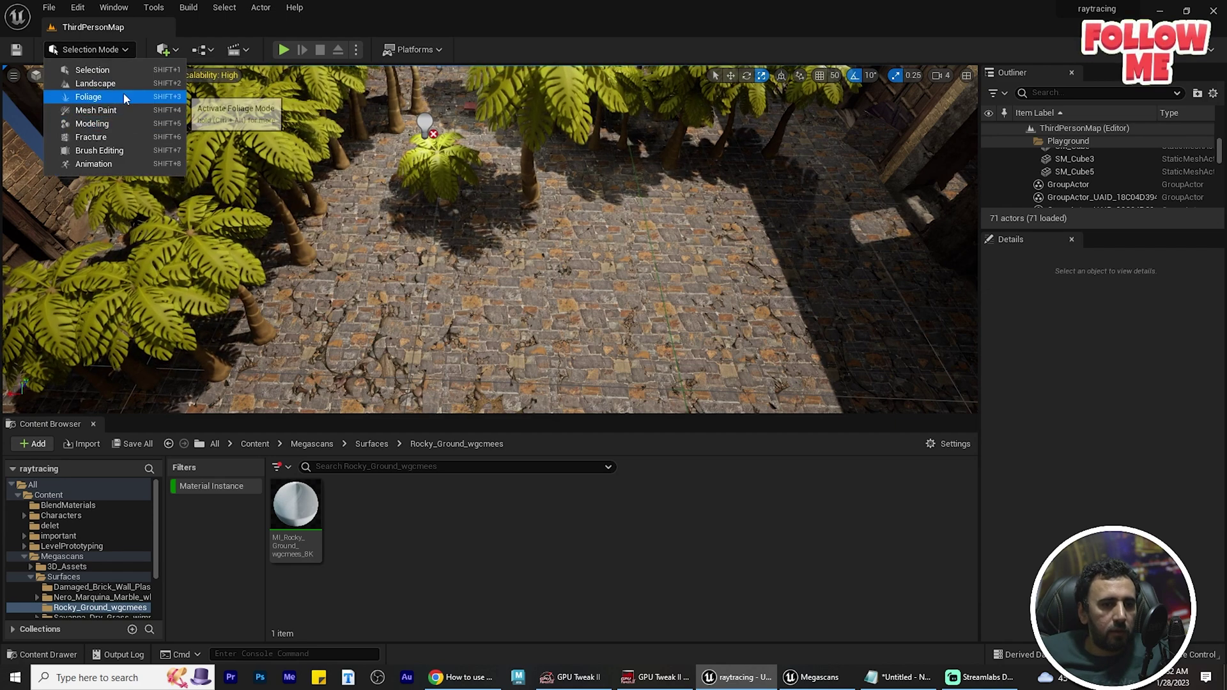
pyautogui.click(109, 124)
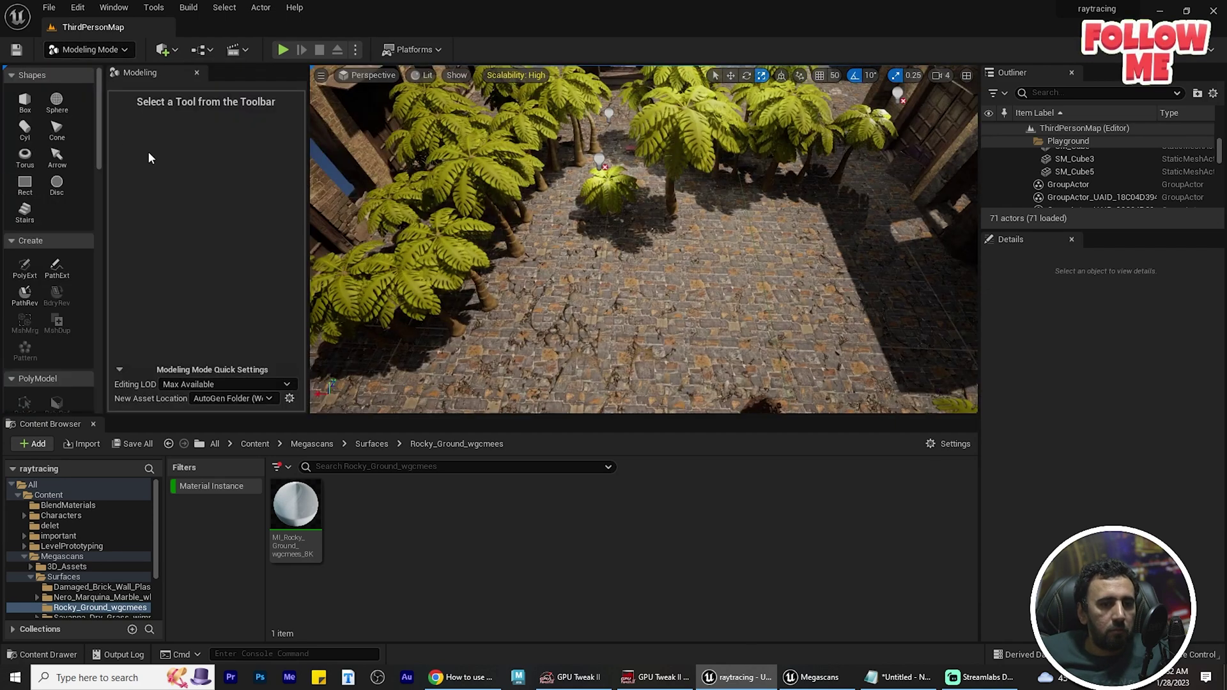
pyautogui.click(26, 184)
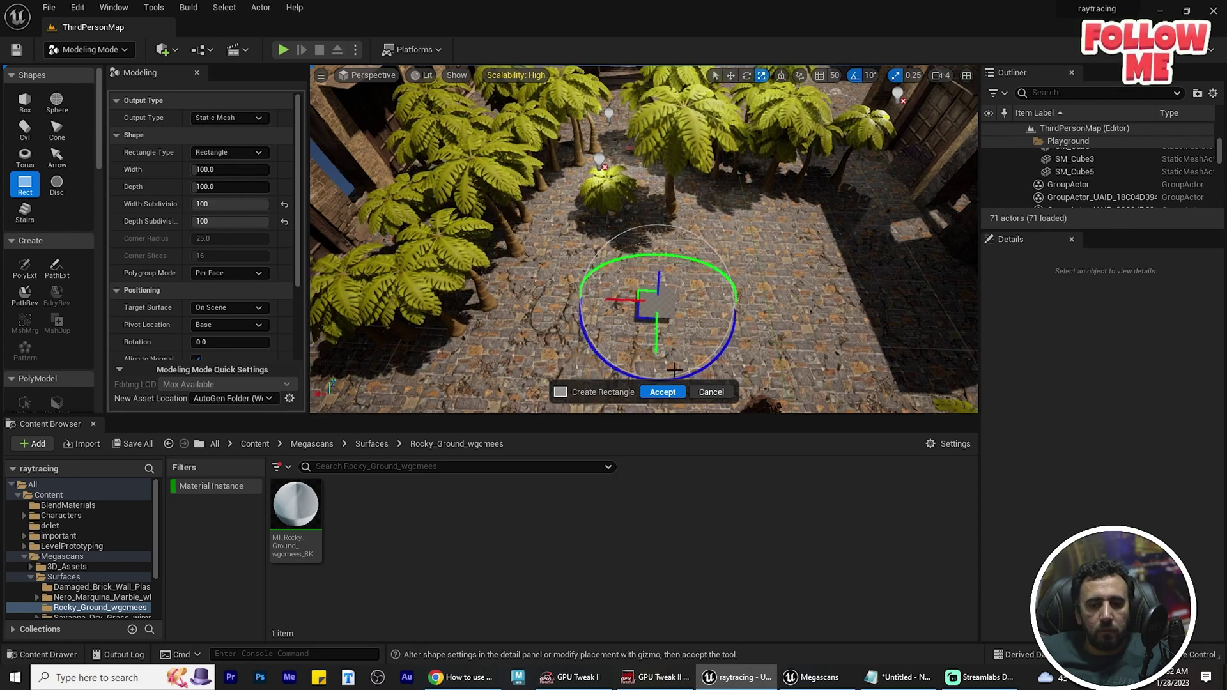
pyautogui.click(663, 391)
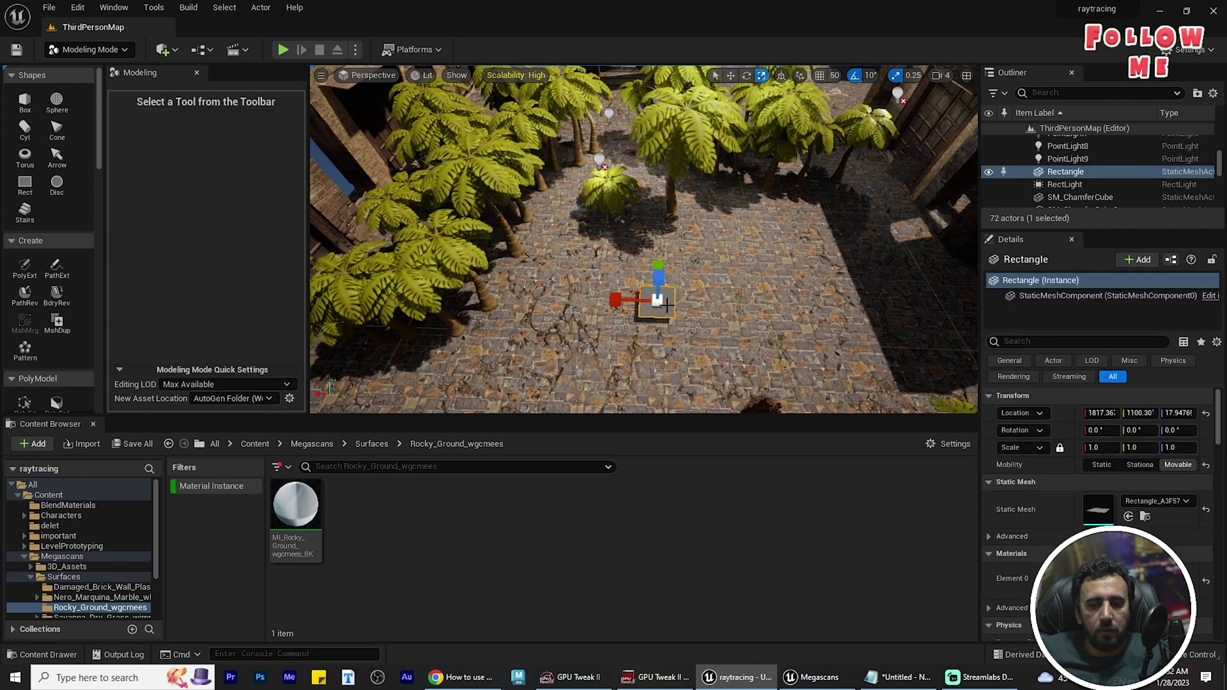
# - Scale the new rectangle uniformly to 3.25 and frame it in the viewport
pyautogui.moveTo(658, 301); pyautogui.dragTo(702, 281)
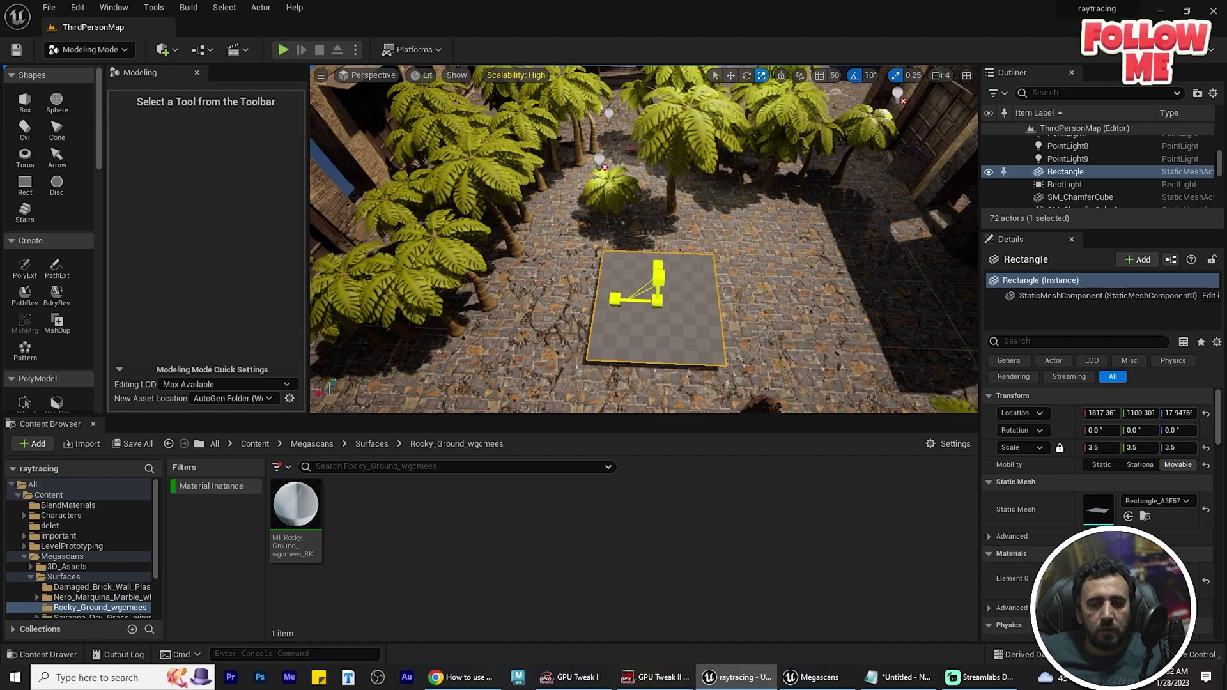
pyautogui.click(823, 299)
pyautogui.moveTo(823, 299); pyautogui.dragTo(912, 285, button='right')
pyautogui.click(895, 185)
pyautogui.press('f')
pyautogui.moveTo(895, 185); pyautogui.dragTo(885, 208, button='right')
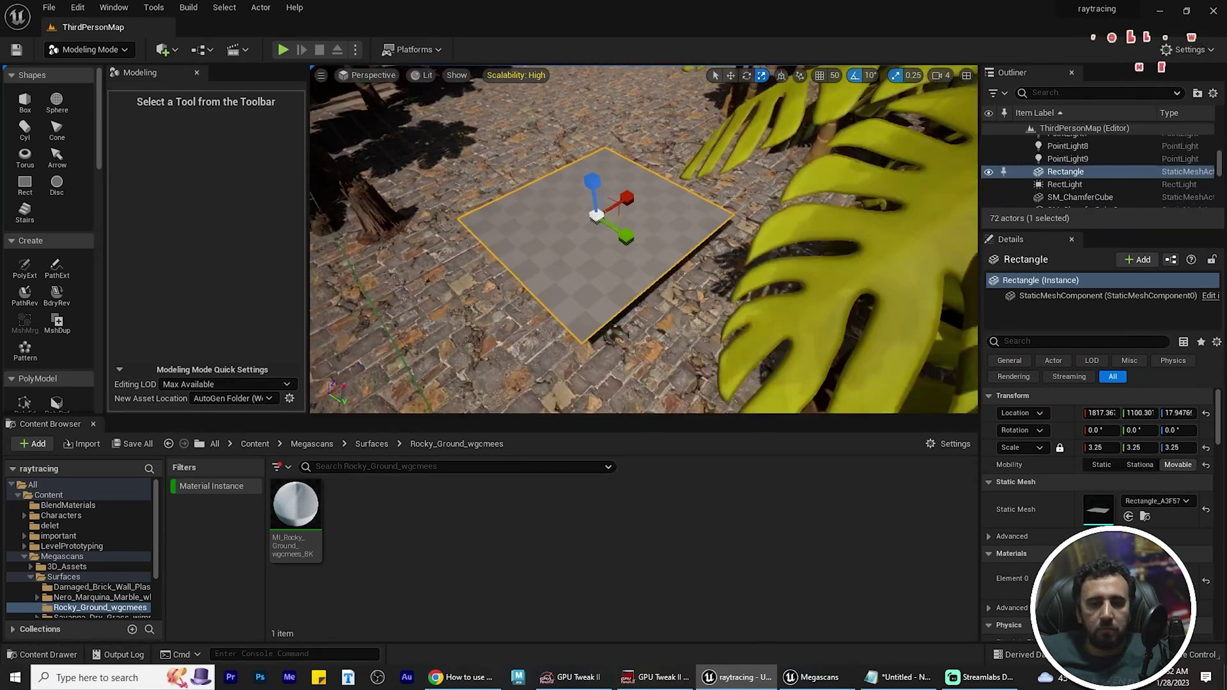
# - Review the Rectangle tool's subdivision settings and inspect the mesh in Wireframe view, returning to Lit view and leaving the tool
pyautogui.click(34, 189)
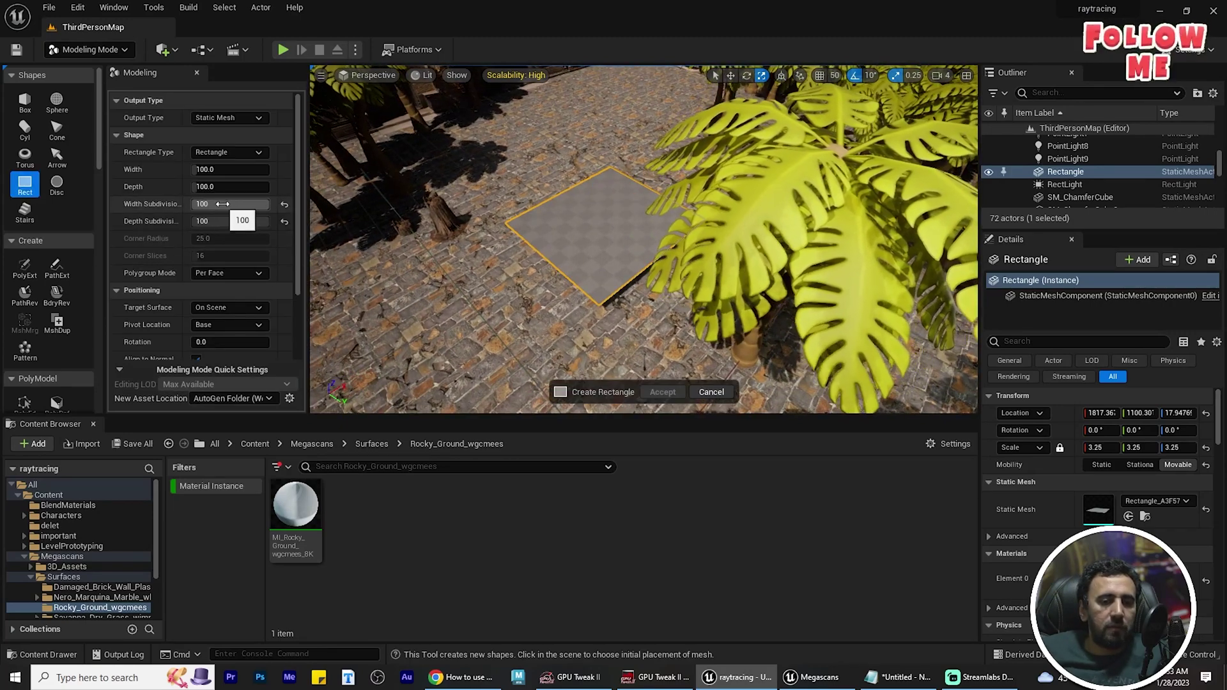
pyautogui.moveTo(447, 217); pyautogui.dragTo(404, 95, button='right')
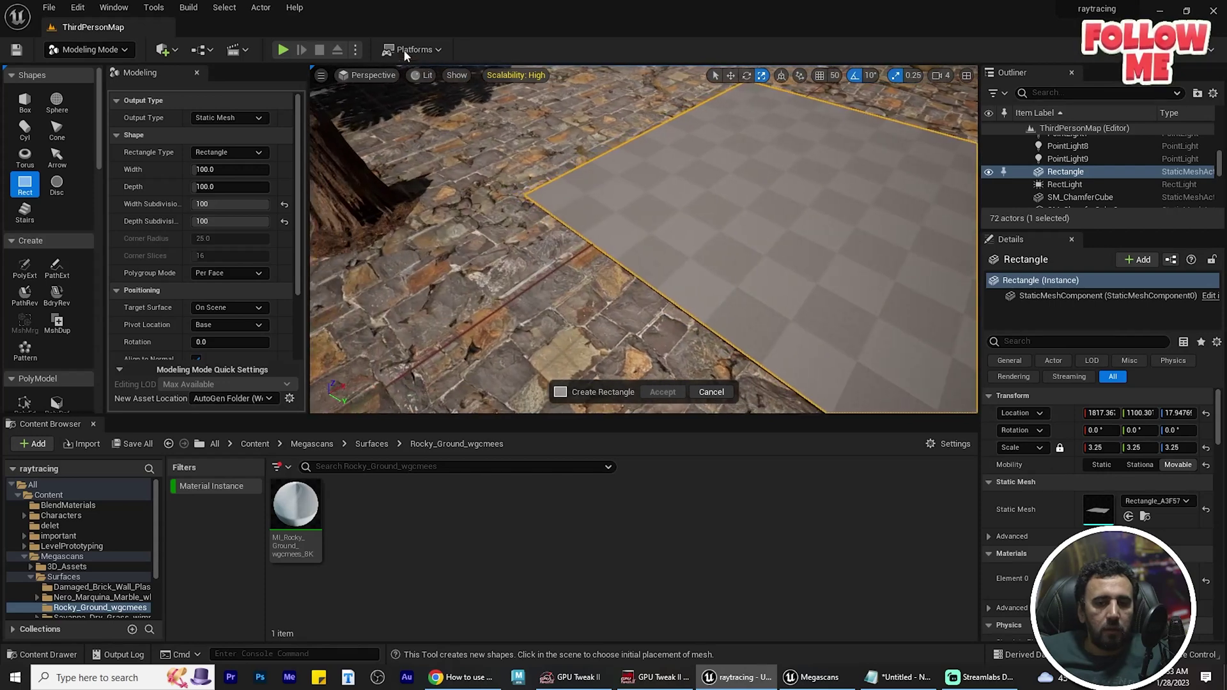
pyautogui.click(425, 76)
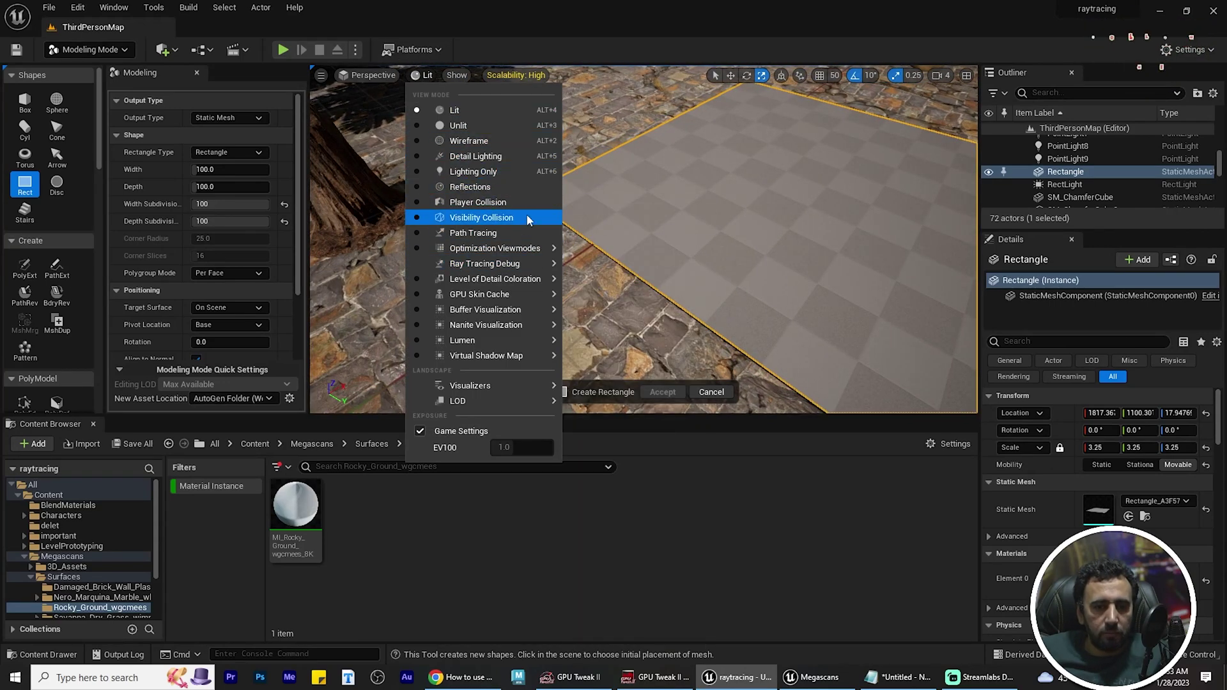
pyautogui.click(470, 141)
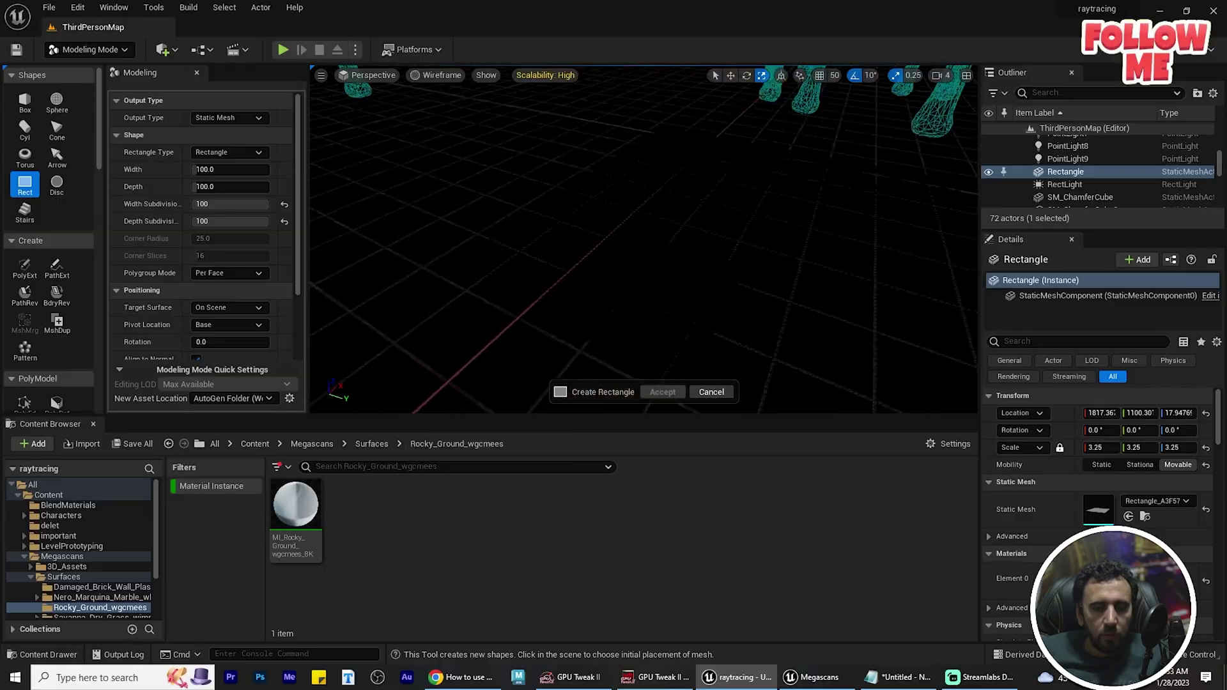
pyautogui.moveTo(639, 301)
pyautogui.mouseDown(button='right')
pyautogui.moveTo(611, 303)
pyautogui.moveTo(665, 300)
pyautogui.moveTo(659, 281)
pyautogui.moveTo(633, 307)
pyautogui.mouseUp(button='right')
pyautogui.moveTo(851, 320)
pyautogui.mouseDown(button='right')
pyautogui.moveTo(860, 313)
pyautogui.moveTo(853, 342)
pyautogui.mouseUp(button='right')
pyautogui.moveTo(633, 307); pyautogui.dragTo(633, 306, button='right')
pyautogui.click(427, 76)
pyautogui.click(453, 111)
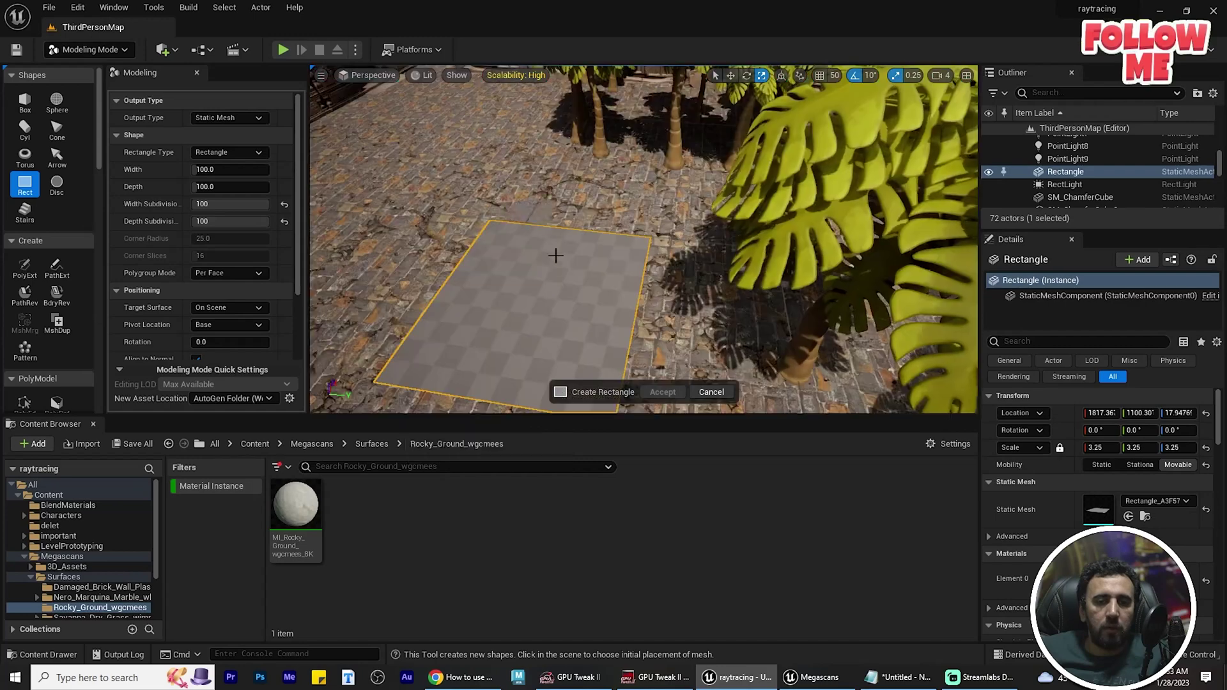
pyautogui.moveTo(556, 255); pyautogui.dragTo(605, 277, button='right')
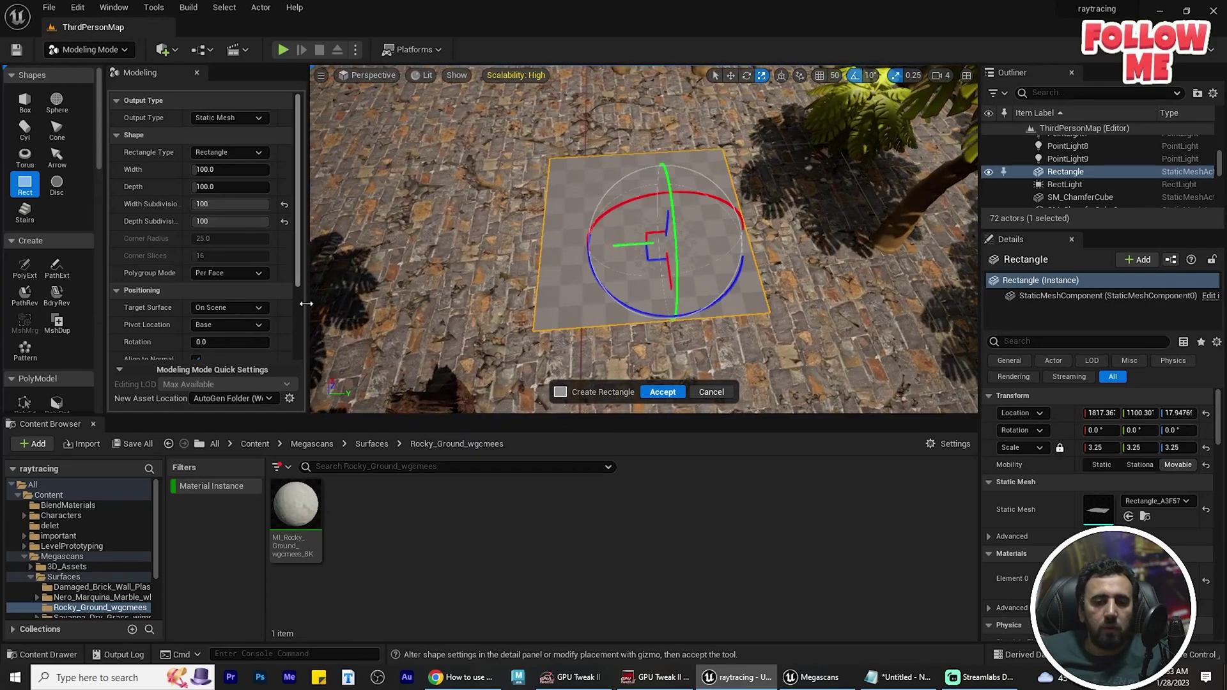
pyautogui.press('Return')
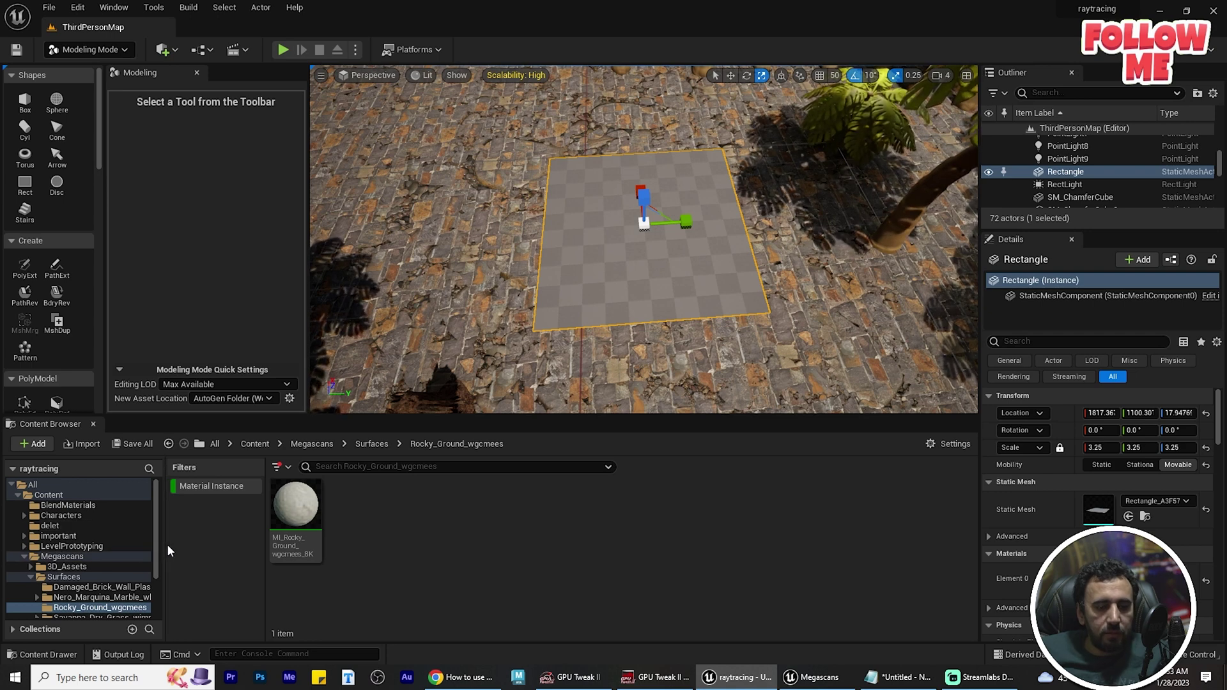
# - Show the contents of the Megascans Surfaces folder, resetting the asset filters and filtering by Material Instance
pyautogui.moveTo(165, 546); pyautogui.dragTo(216, 546)
pyautogui.click(64, 576)
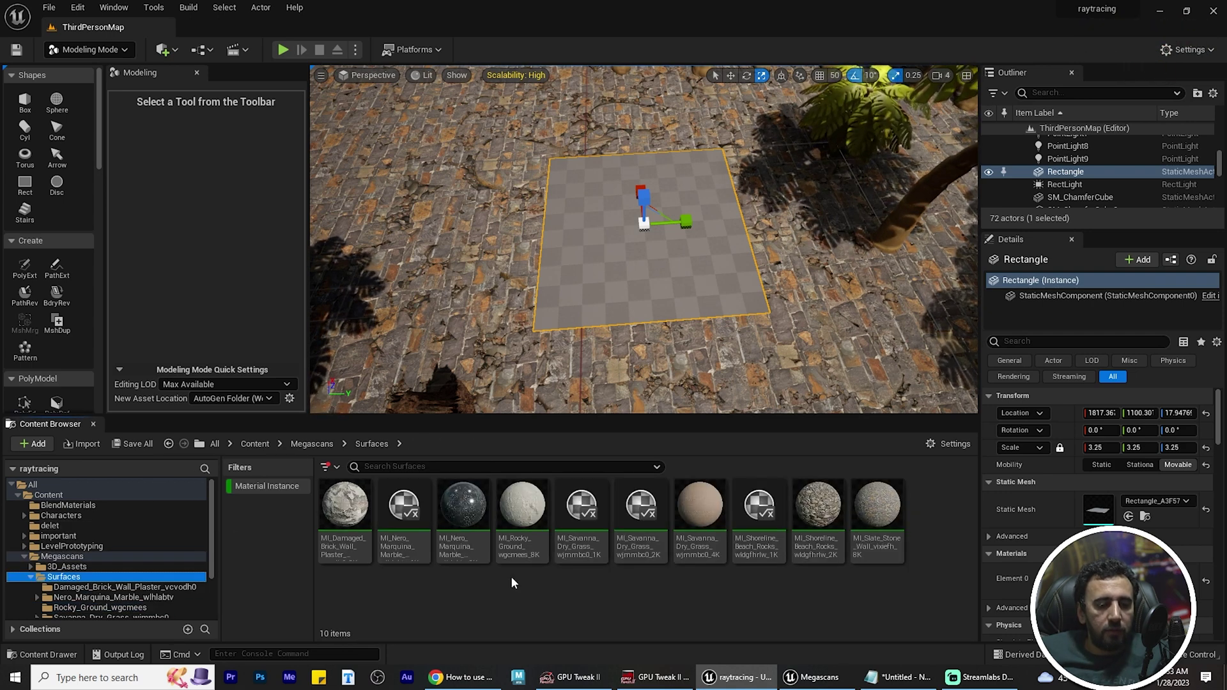
pyautogui.click(462, 515)
pyautogui.click(339, 468)
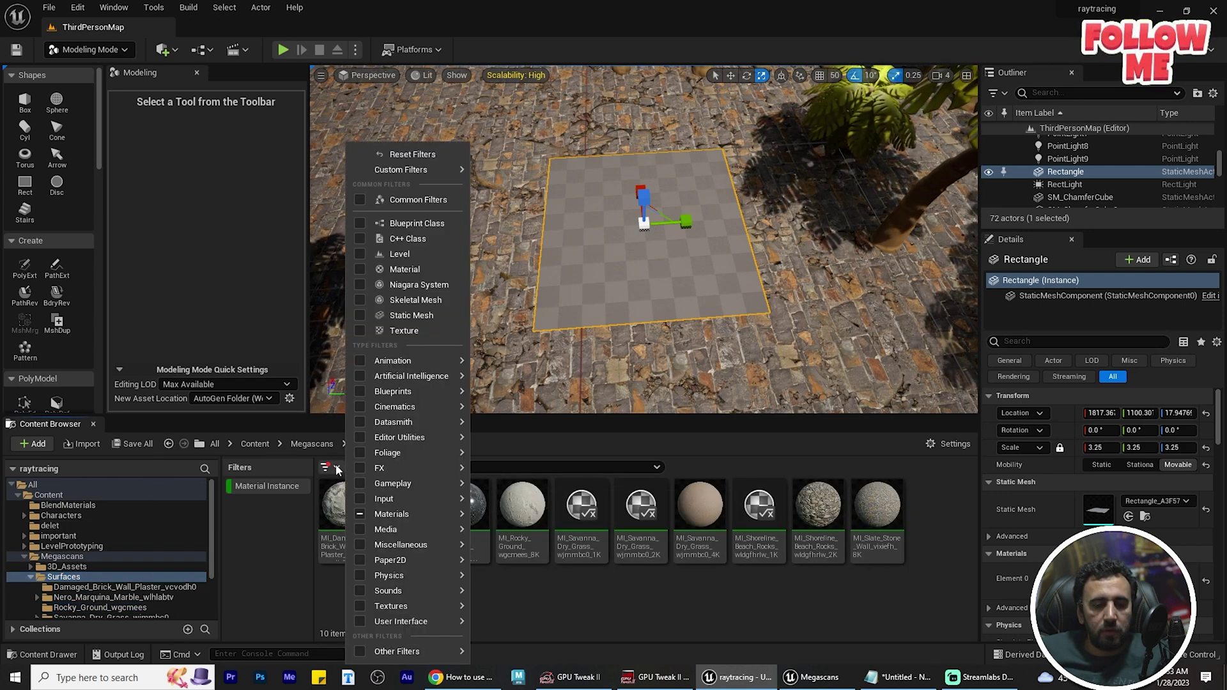
pyautogui.click(400, 154)
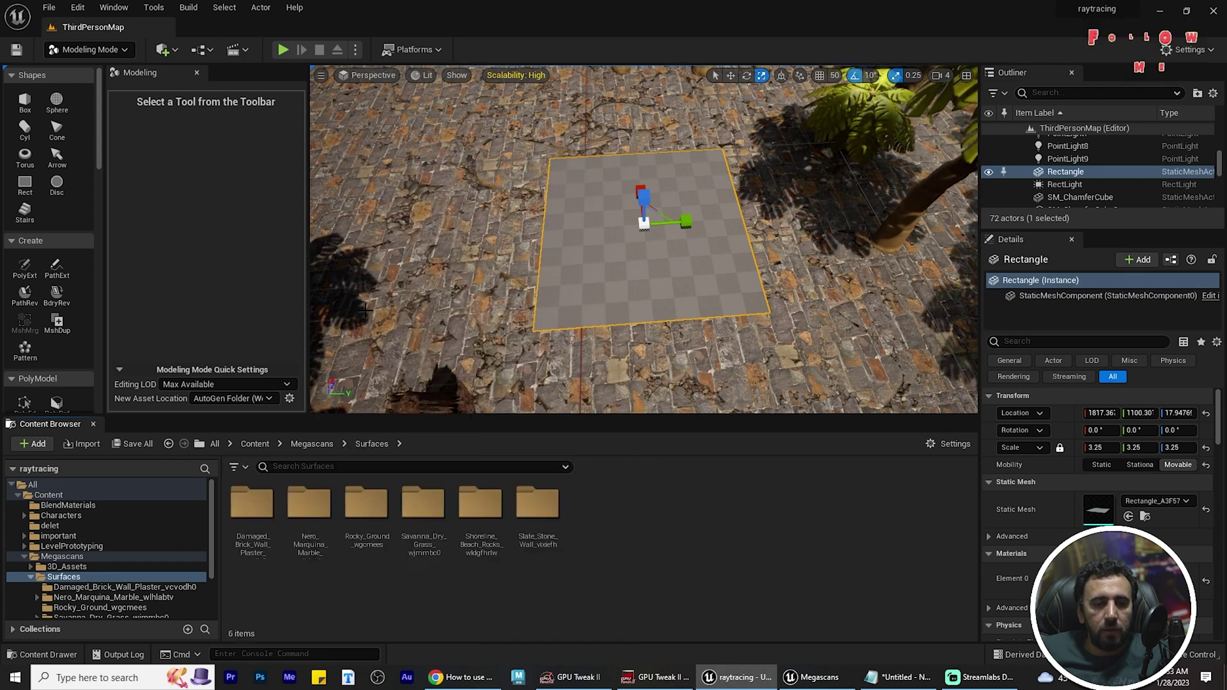
pyautogui.click(235, 466)
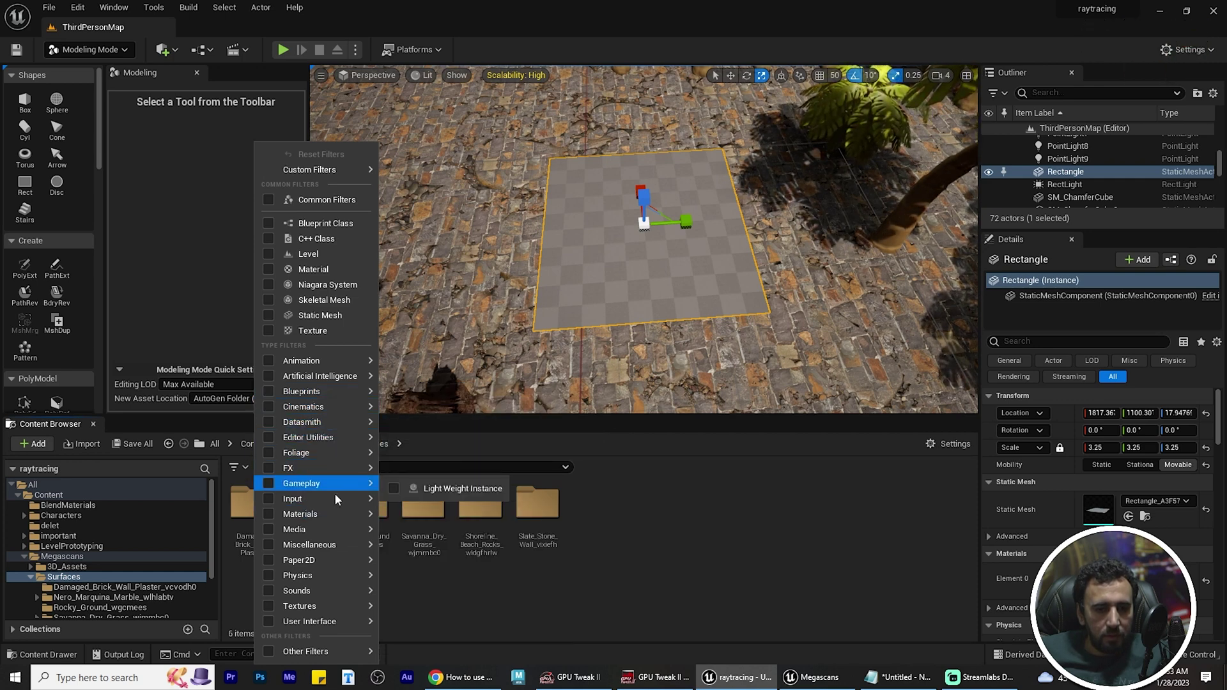
pyautogui.moveTo(364, 519)
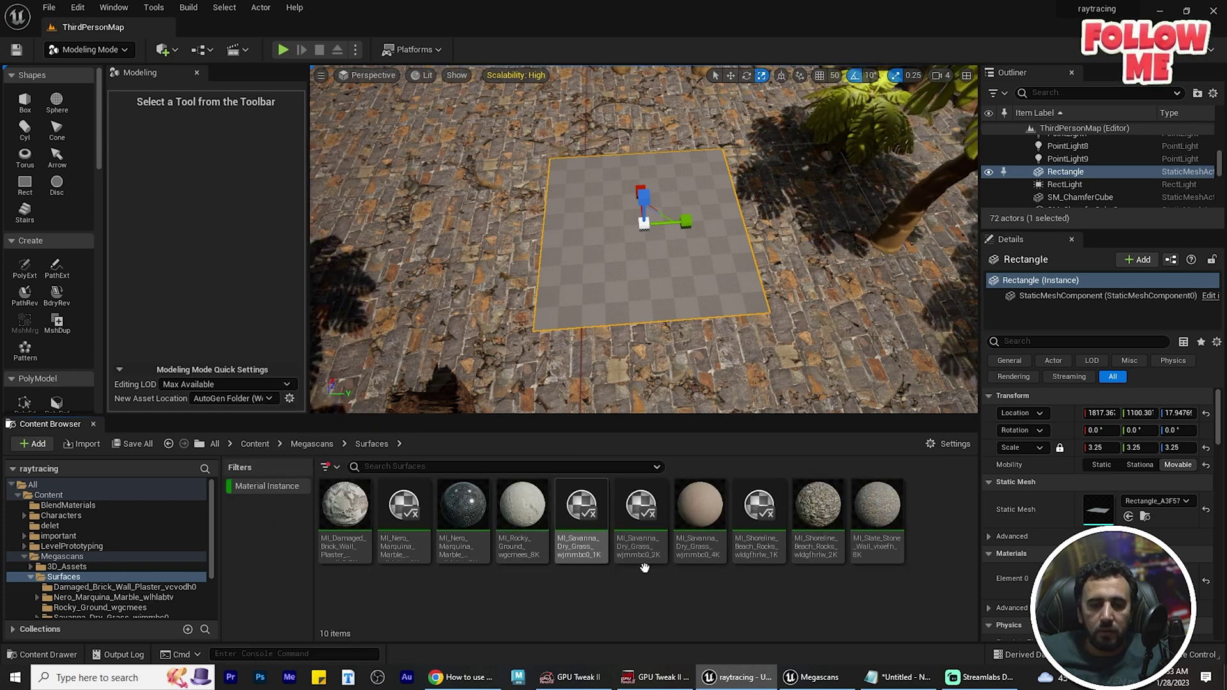
pyautogui.click(784, 547)
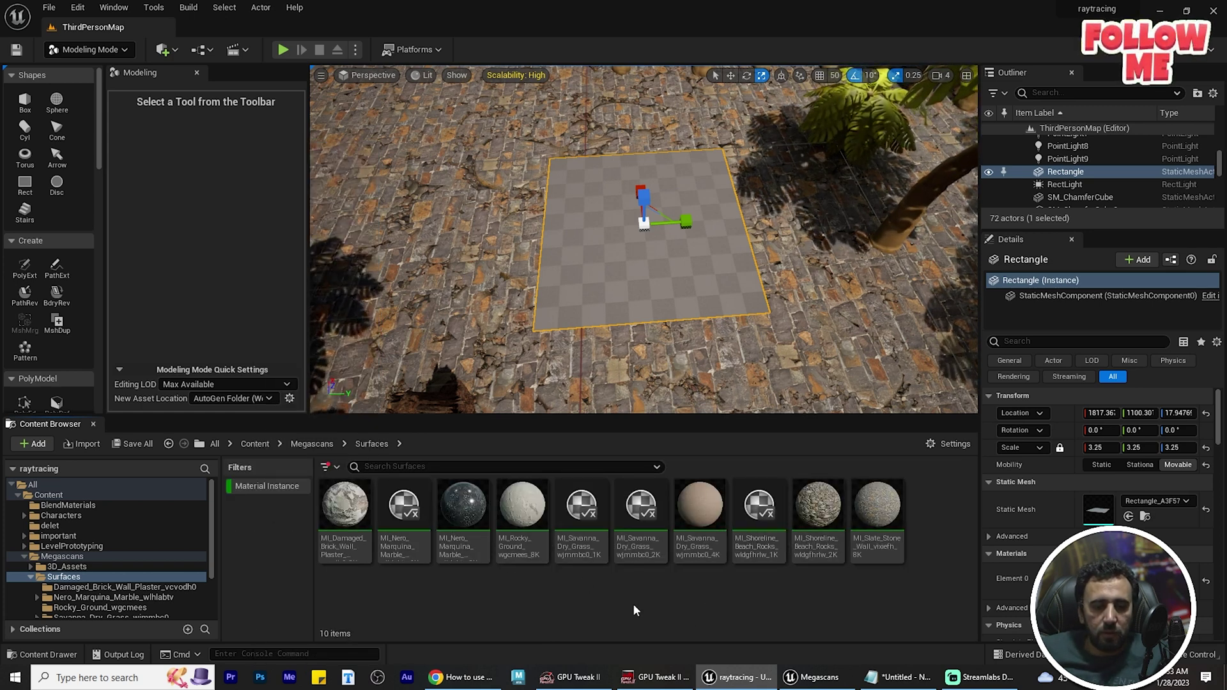
# - Select the Slate Stone Wall, Rocky Ground and Damaged Brick Wall Plaster material instances together
pyautogui.click(523, 511)
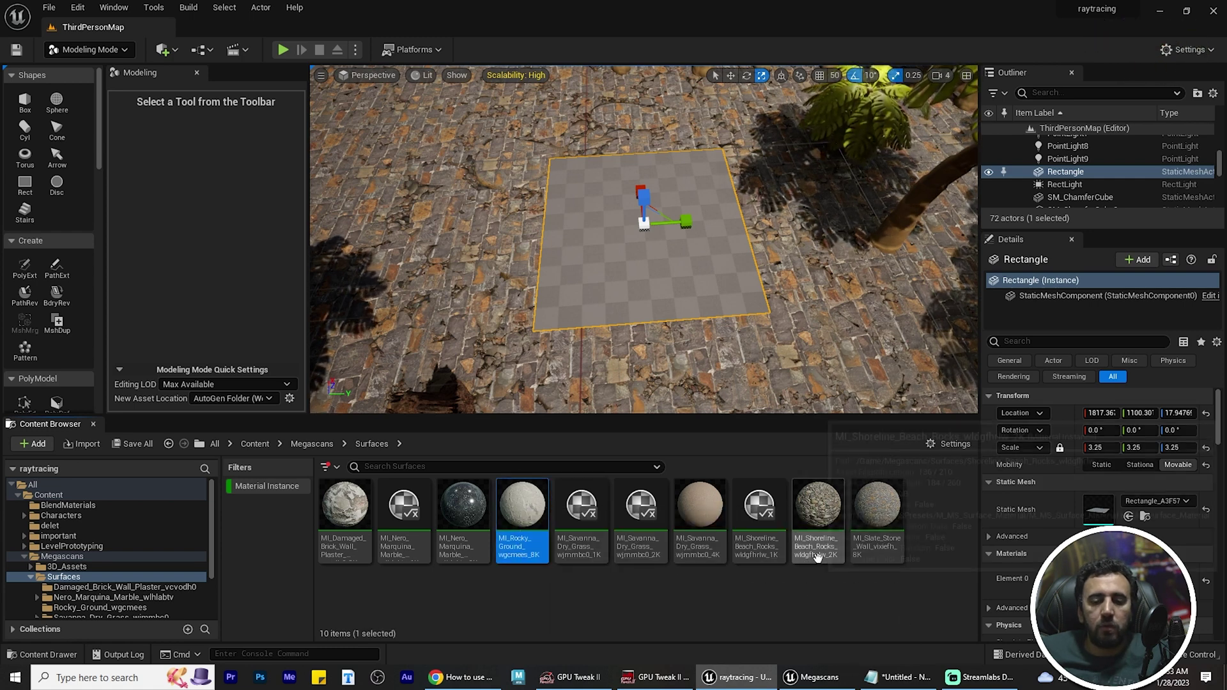
pyautogui.click(784, 576)
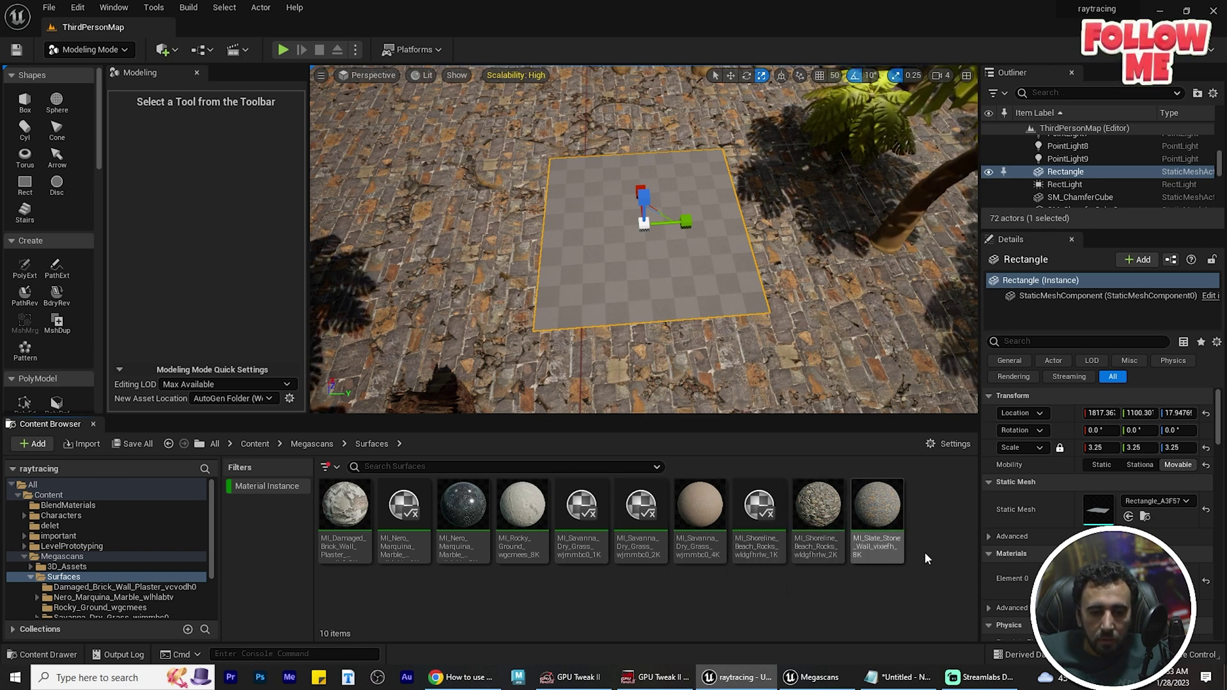
pyautogui.click(824, 511)
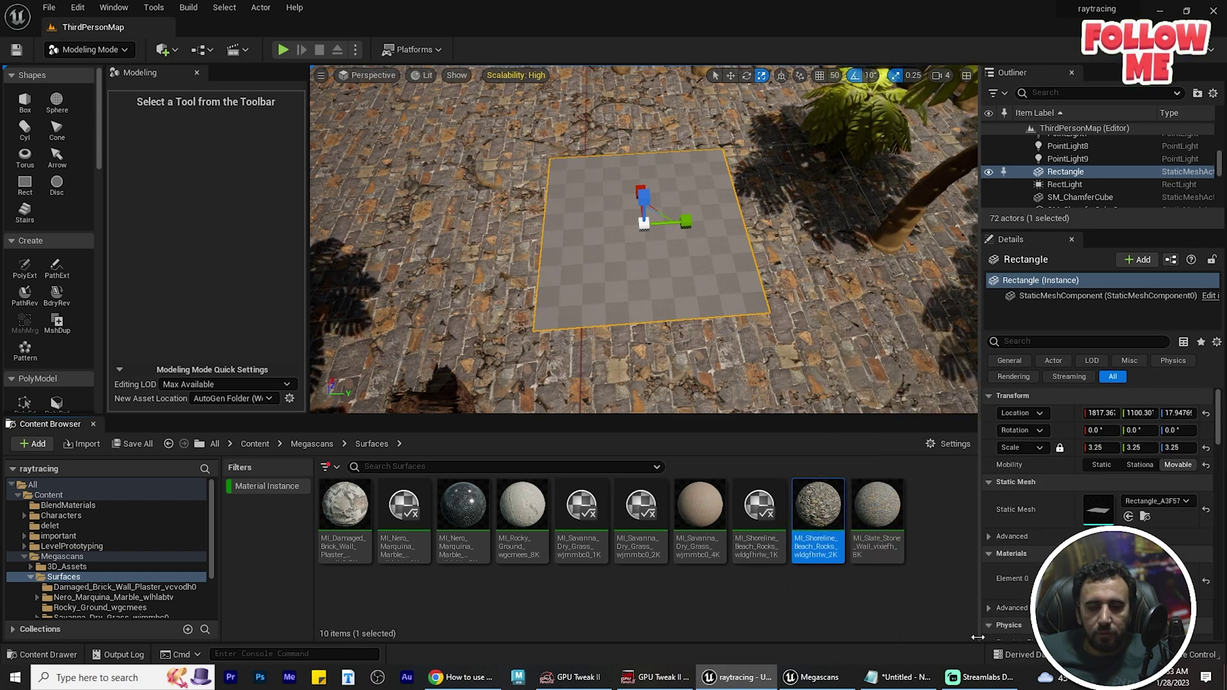
pyautogui.click(878, 512)
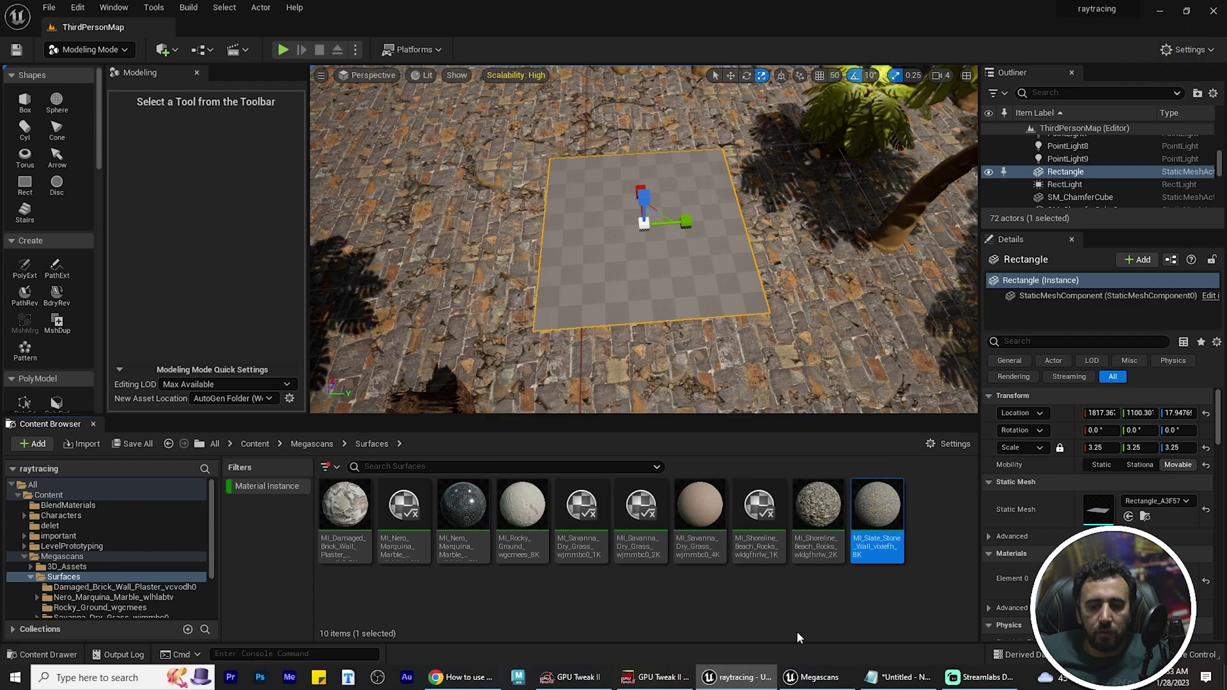
pyautogui.keyDown('shift'); pyautogui.click(523, 512); pyautogui.keyUp('shift')
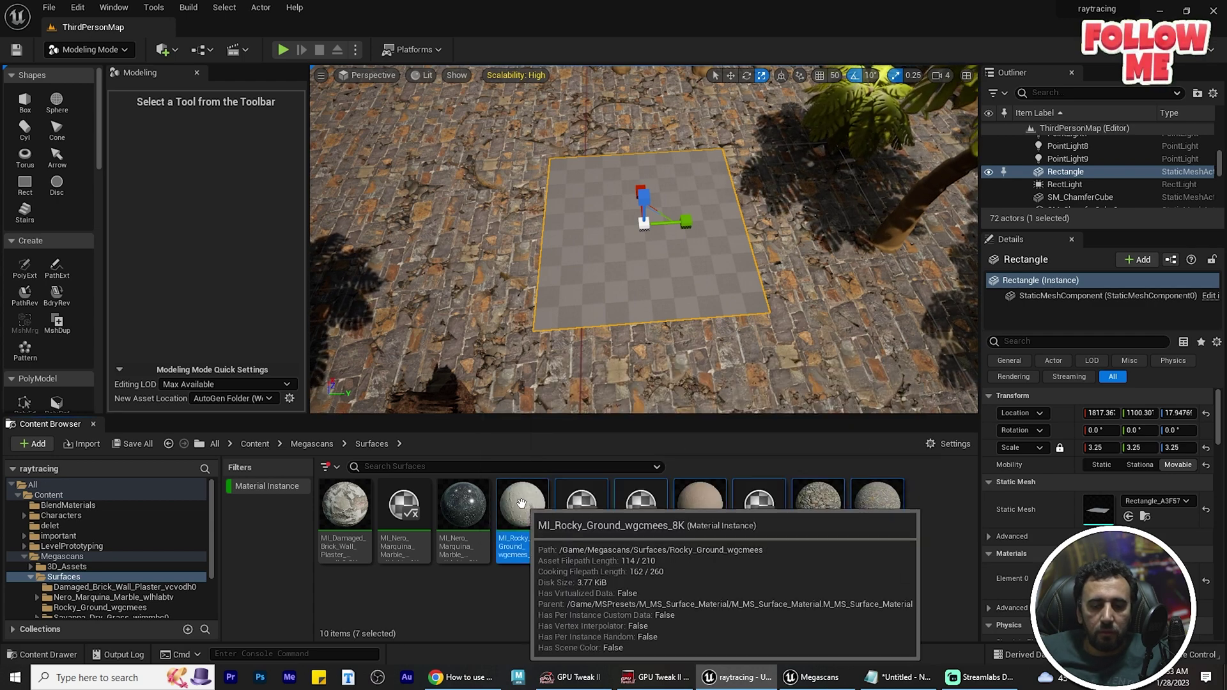
pyautogui.click(878, 511)
pyautogui.keyDown('ctrl'); pyautogui.click(522, 511); pyautogui.keyUp('ctrl')
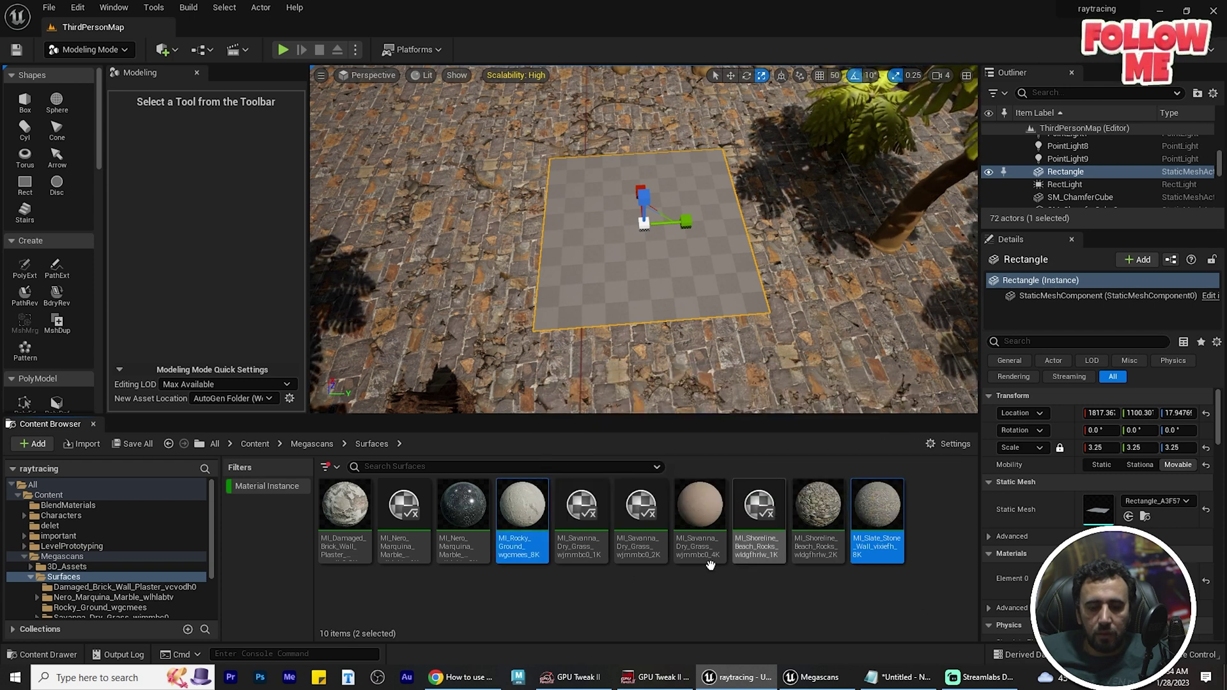
pyautogui.keyDown('ctrl'); pyautogui.click(345, 512); pyautogui.keyUp('ctrl')
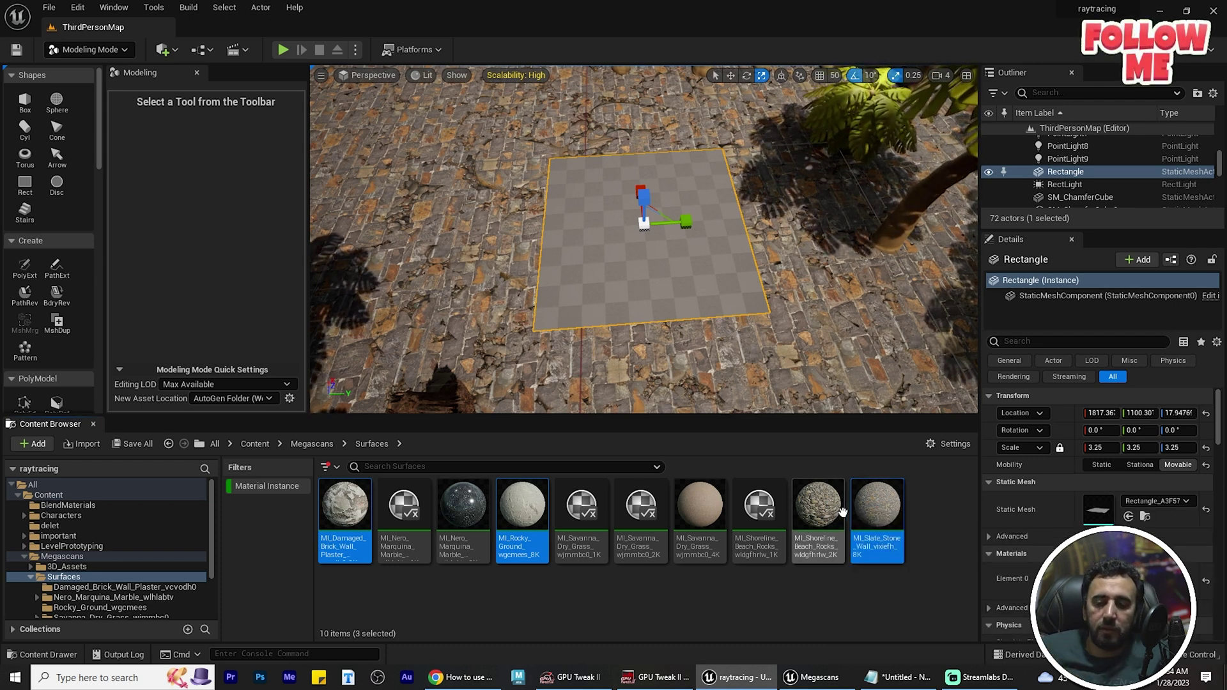
# - Open Quixel Bridge and bring up the Powdered Coal and Soil surface from the Coal category
pyautogui.click(113, 7)
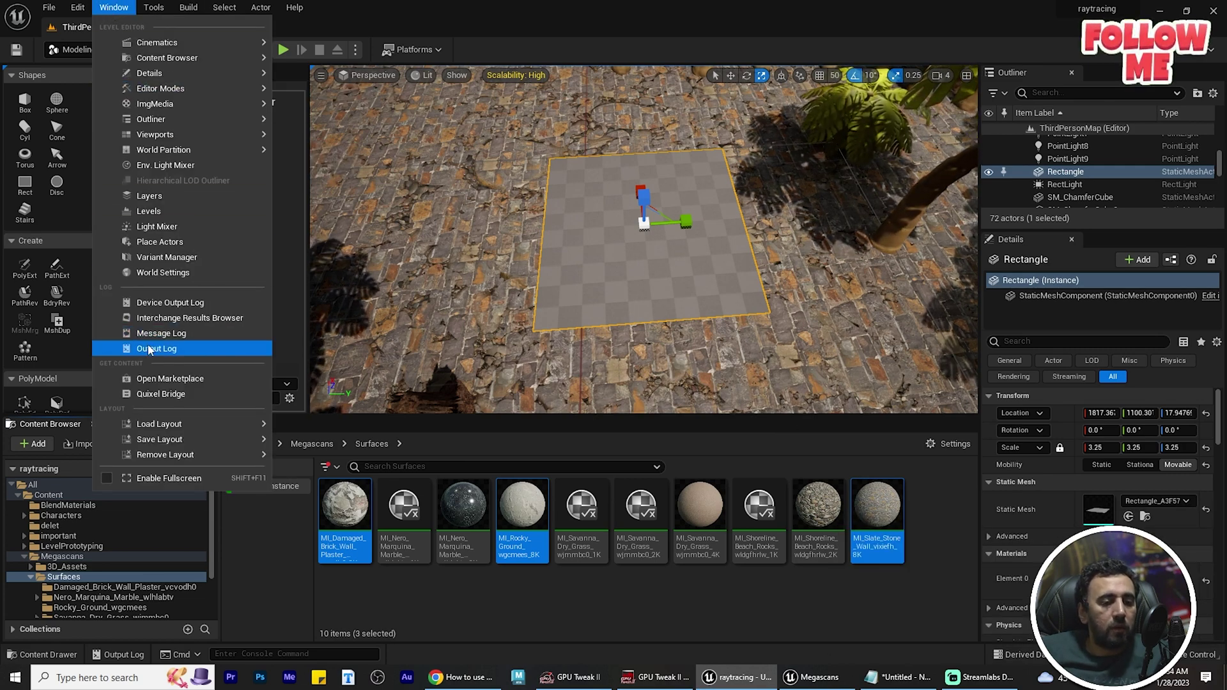
pyautogui.click(162, 393)
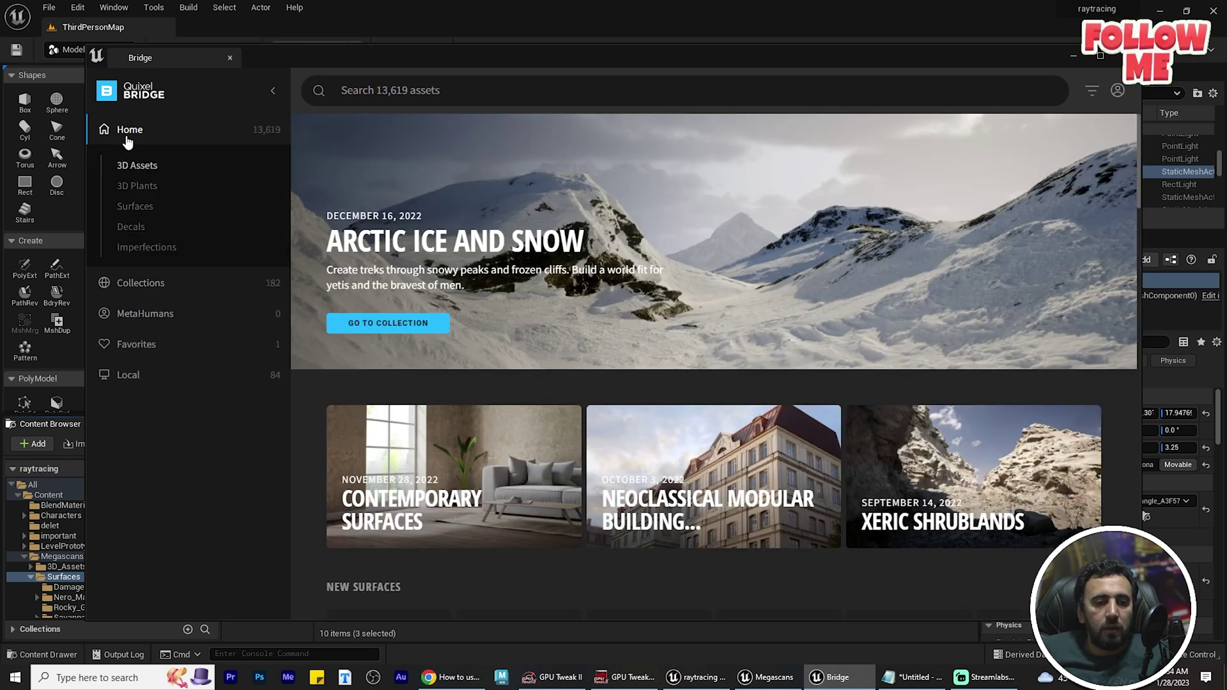
pyautogui.click(140, 207)
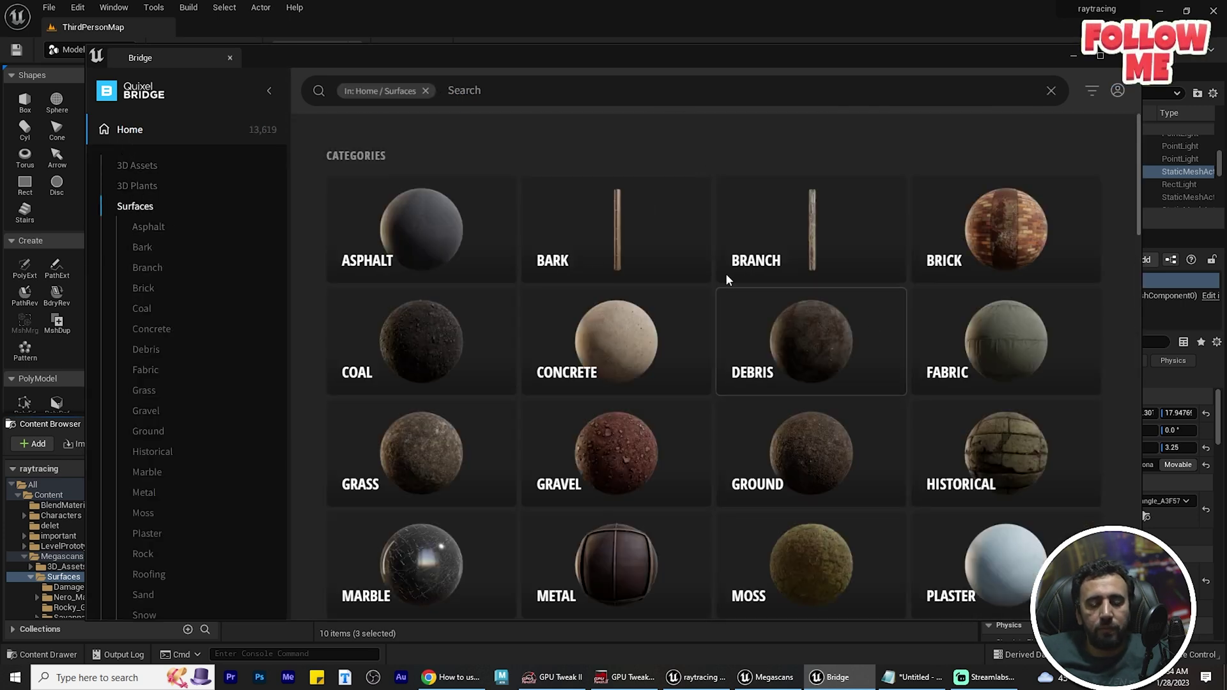
pyautogui.click(416, 335)
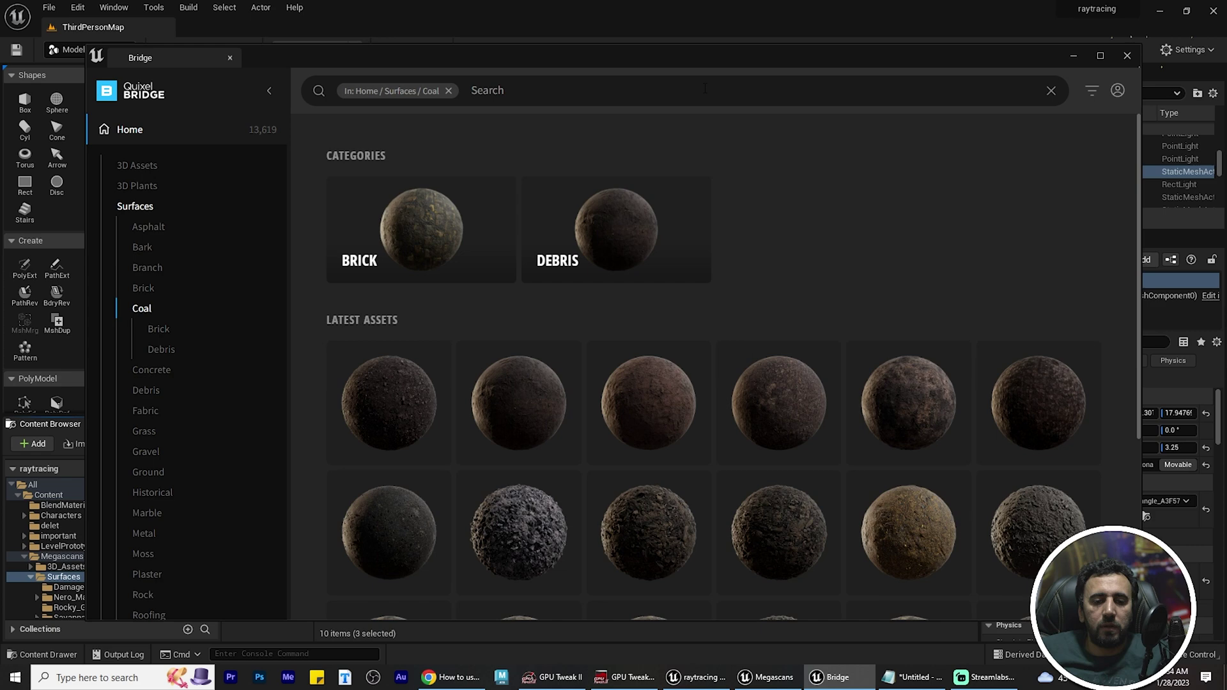
pyautogui.click(411, 382)
# - Move the Bridge window aside to uncover the level and open the Megascans settings with the material blend options
pyautogui.moveTo(783, 67); pyautogui.dragTo(200, 70)
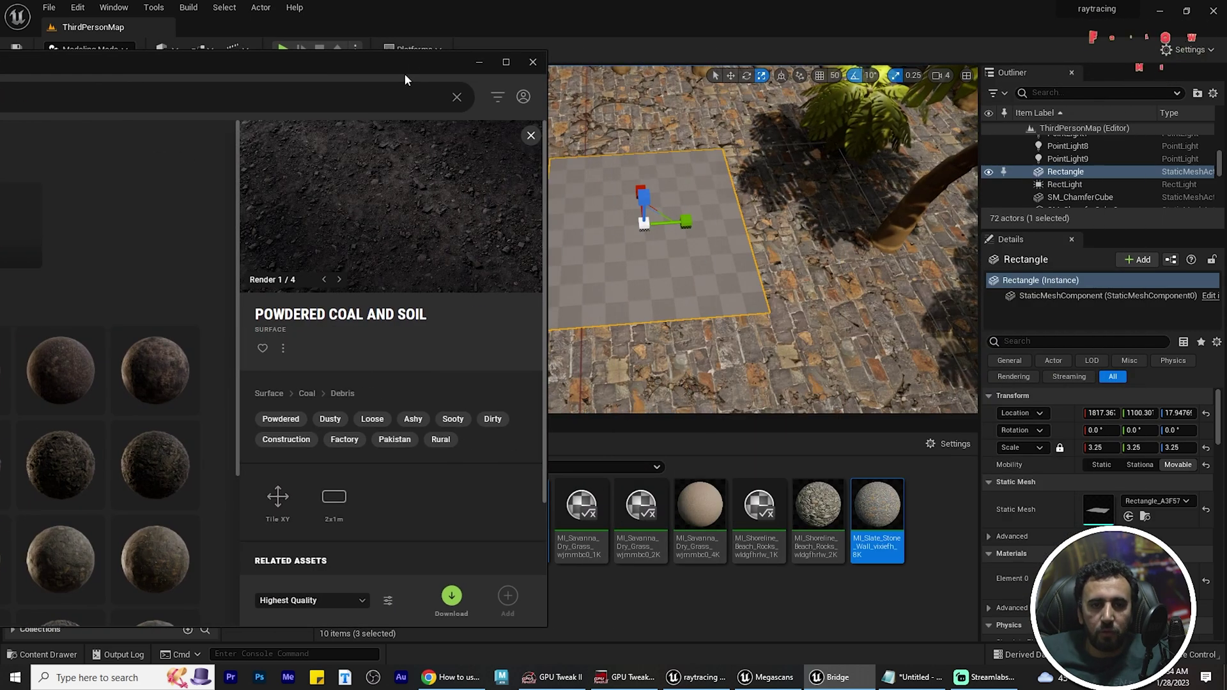
pyautogui.moveTo(404, 71); pyautogui.dragTo(495, 52)
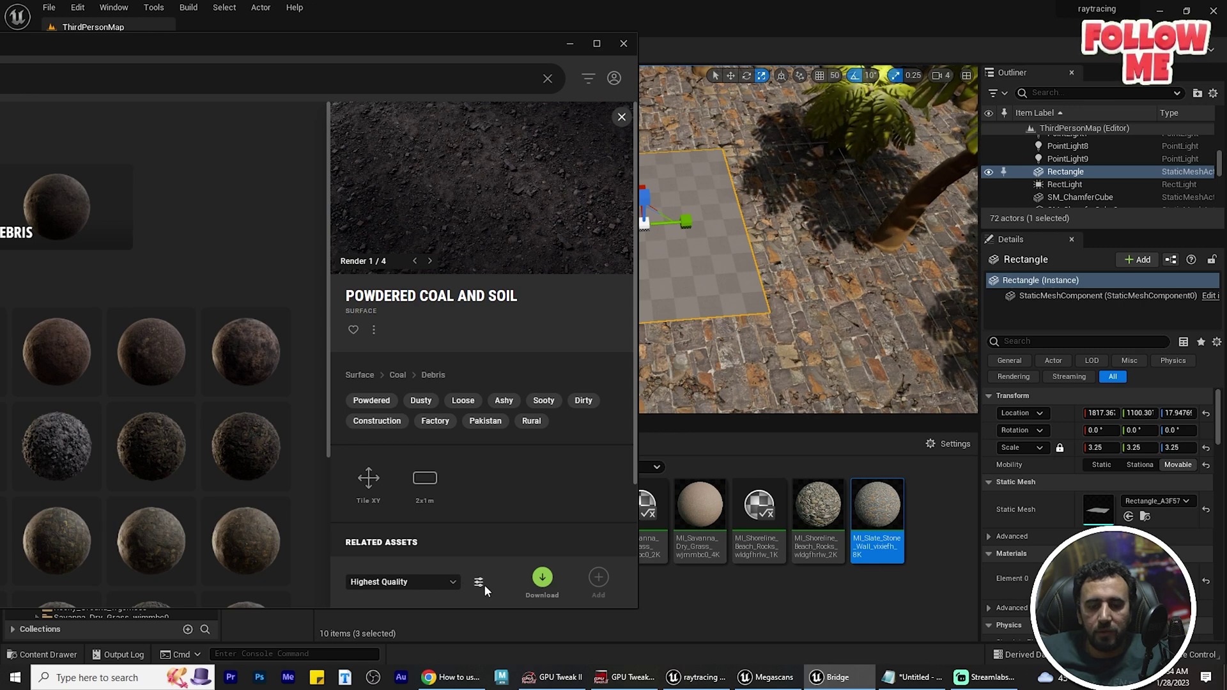
pyautogui.click(478, 583)
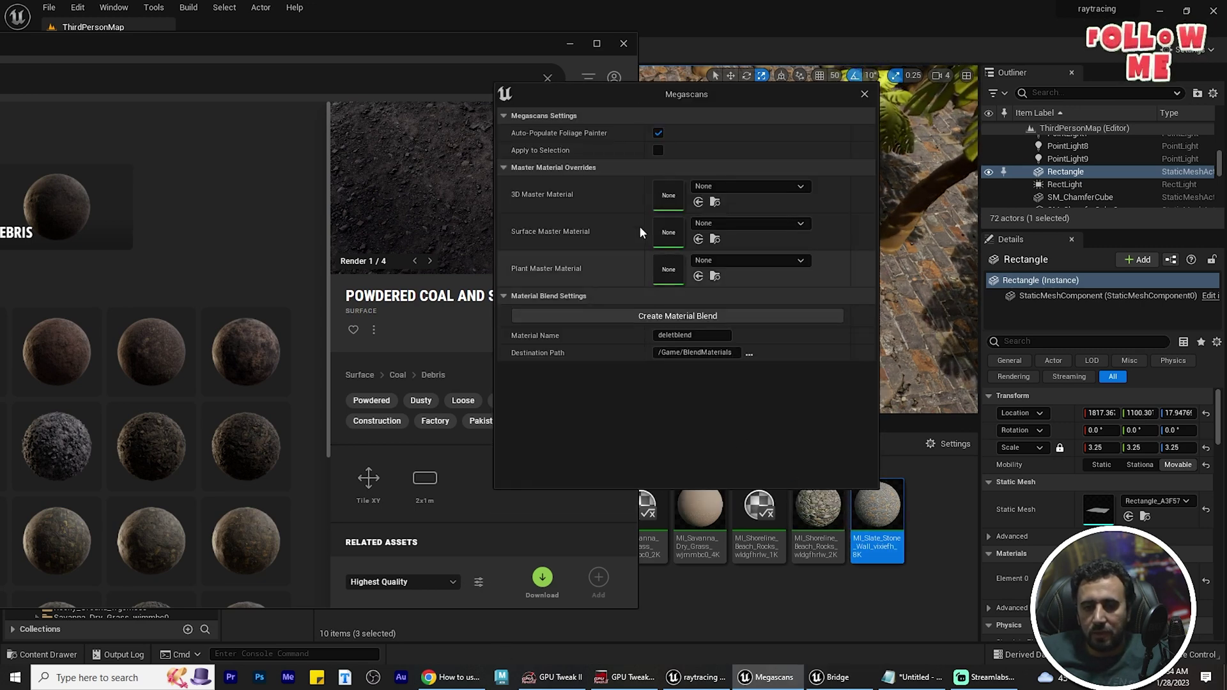
# - Try to create a material blend named test from the three selected material instances
pyautogui.moveTo(466, 41); pyautogui.dragTo(56, 68)
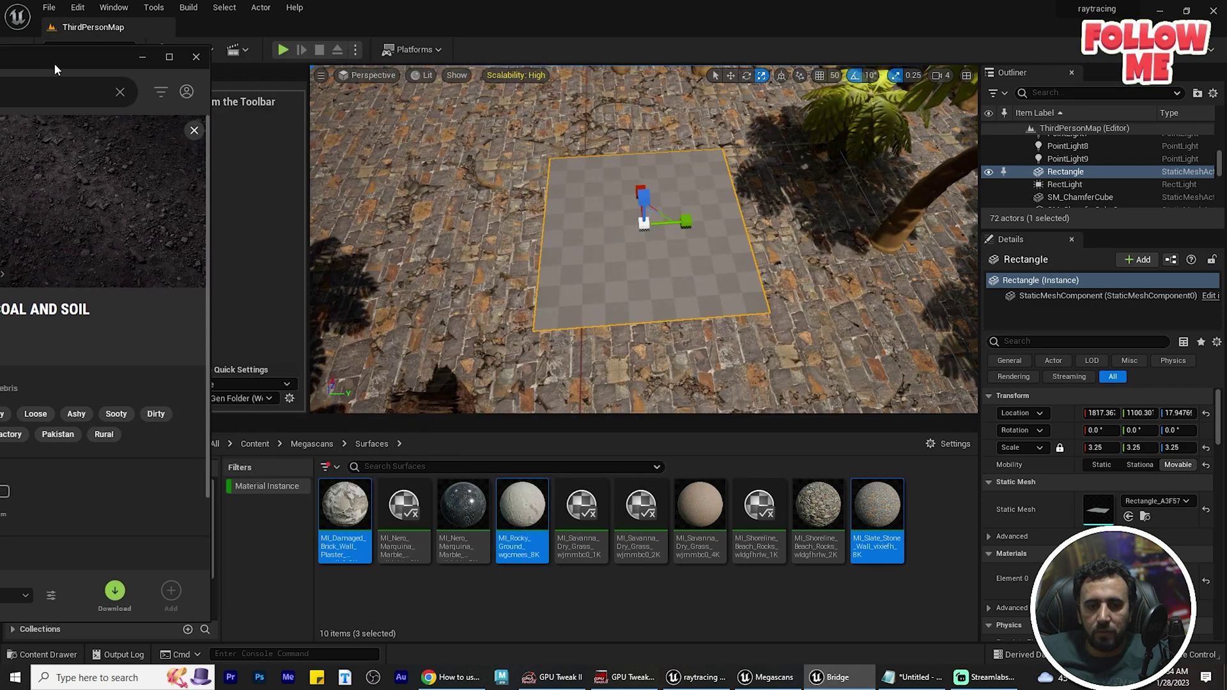
pyautogui.click(774, 680)
pyautogui.moveTo(683, 96); pyautogui.dragTo(266, 77)
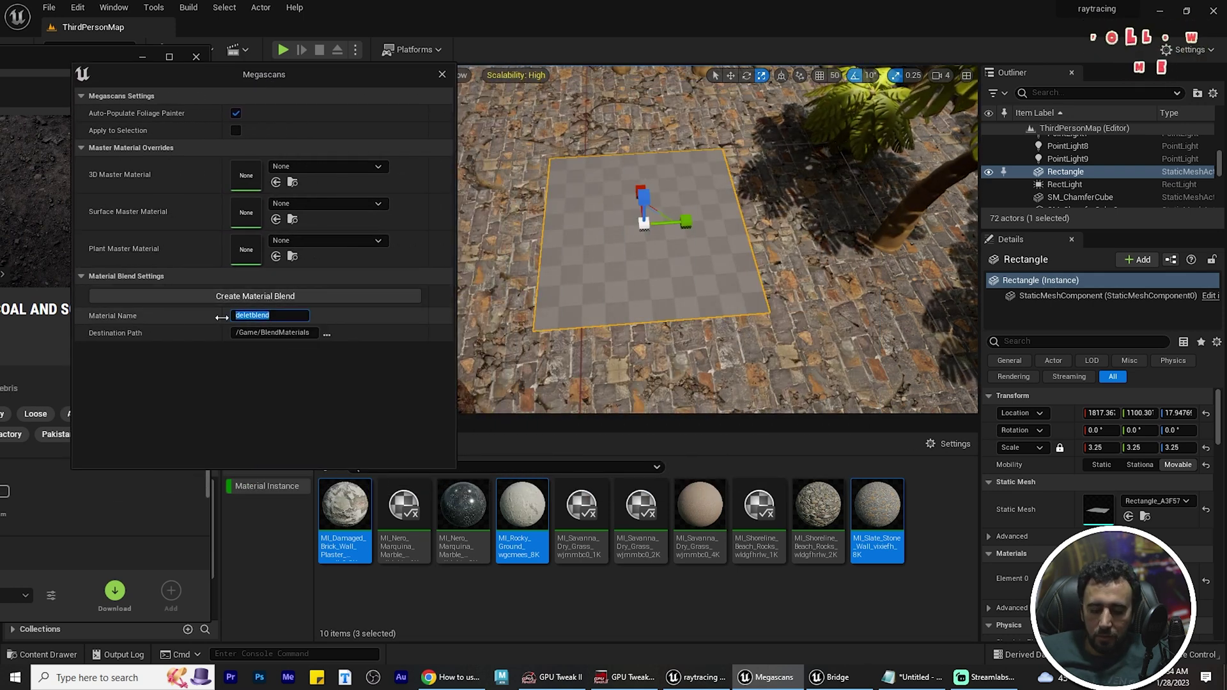
pyautogui.write('test')
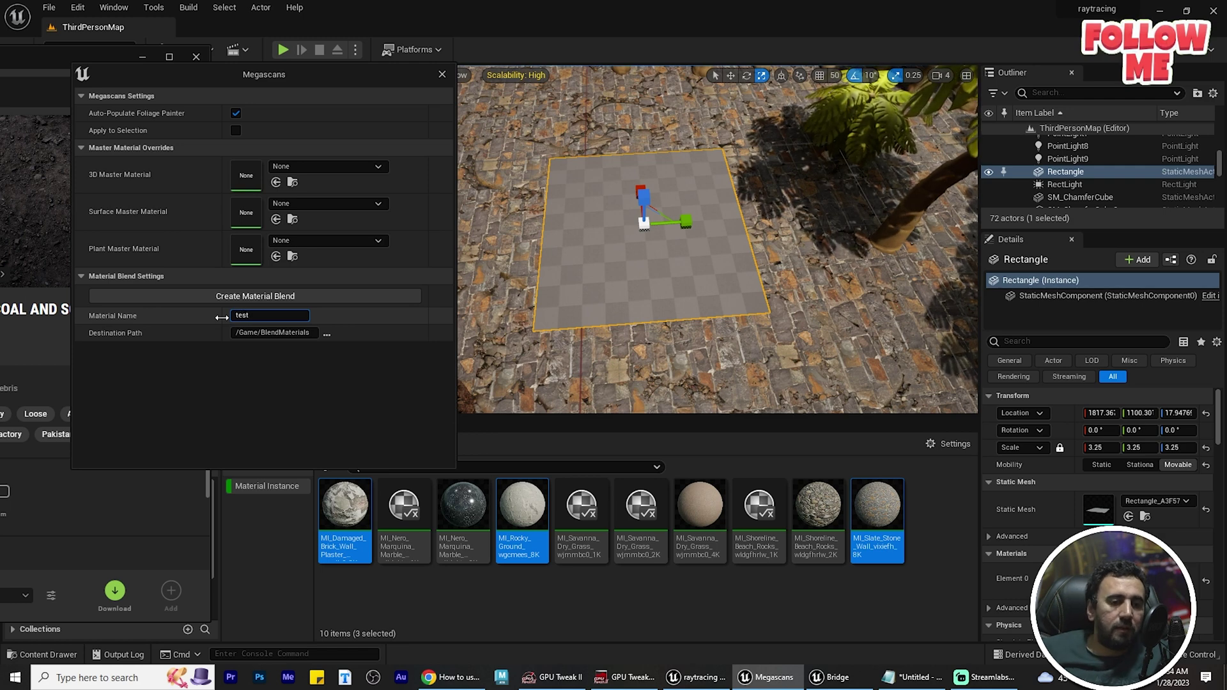
pyautogui.click(276, 298)
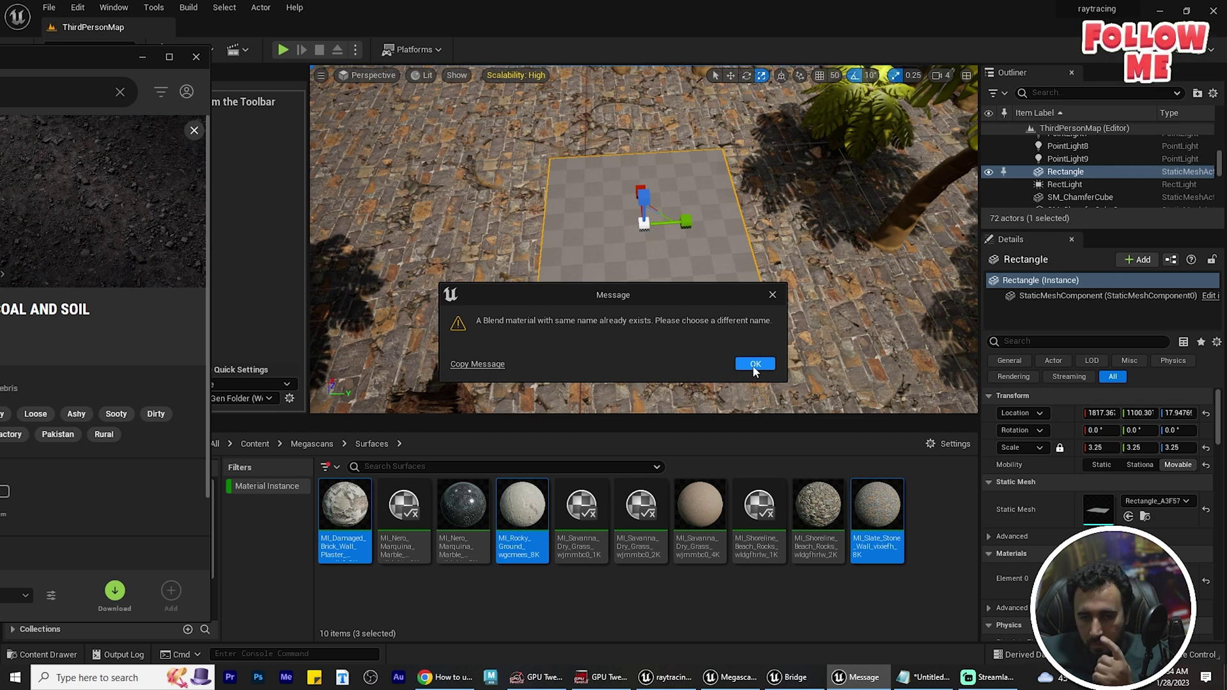
pyautogui.click(755, 370)
# - Create a material blend named testmats from the three selected material instances
pyautogui.moveTo(125, 63); pyautogui.dragTo(483, 63)
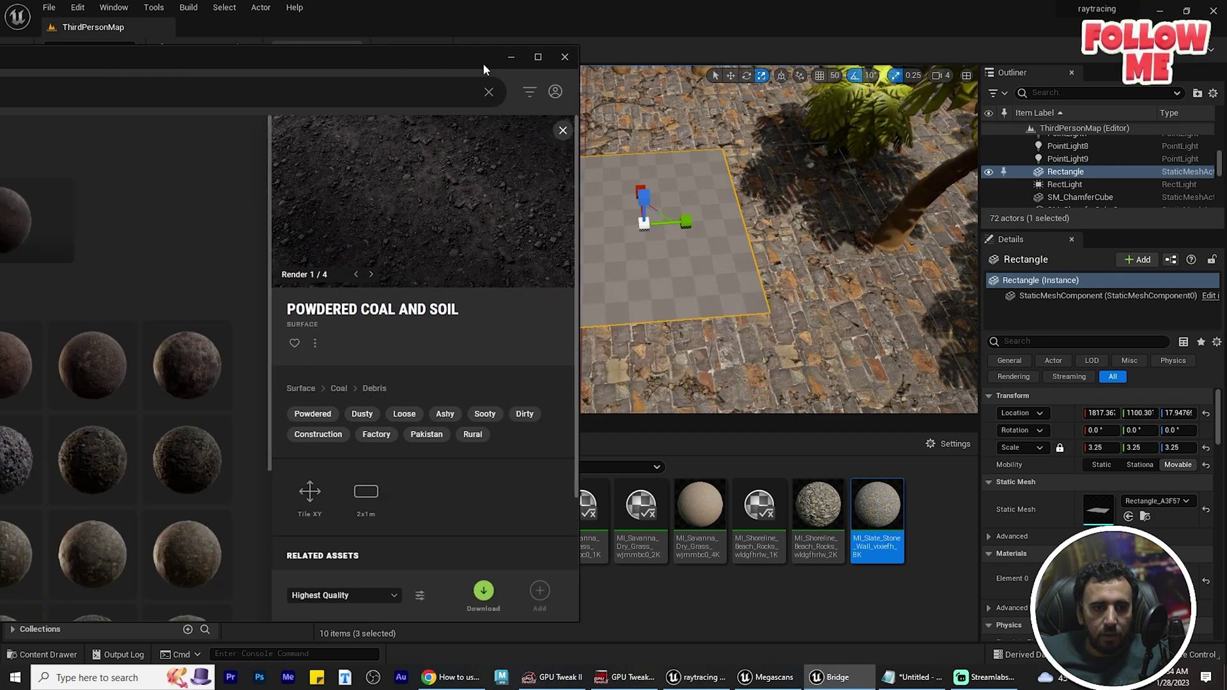
pyautogui.click(423, 596)
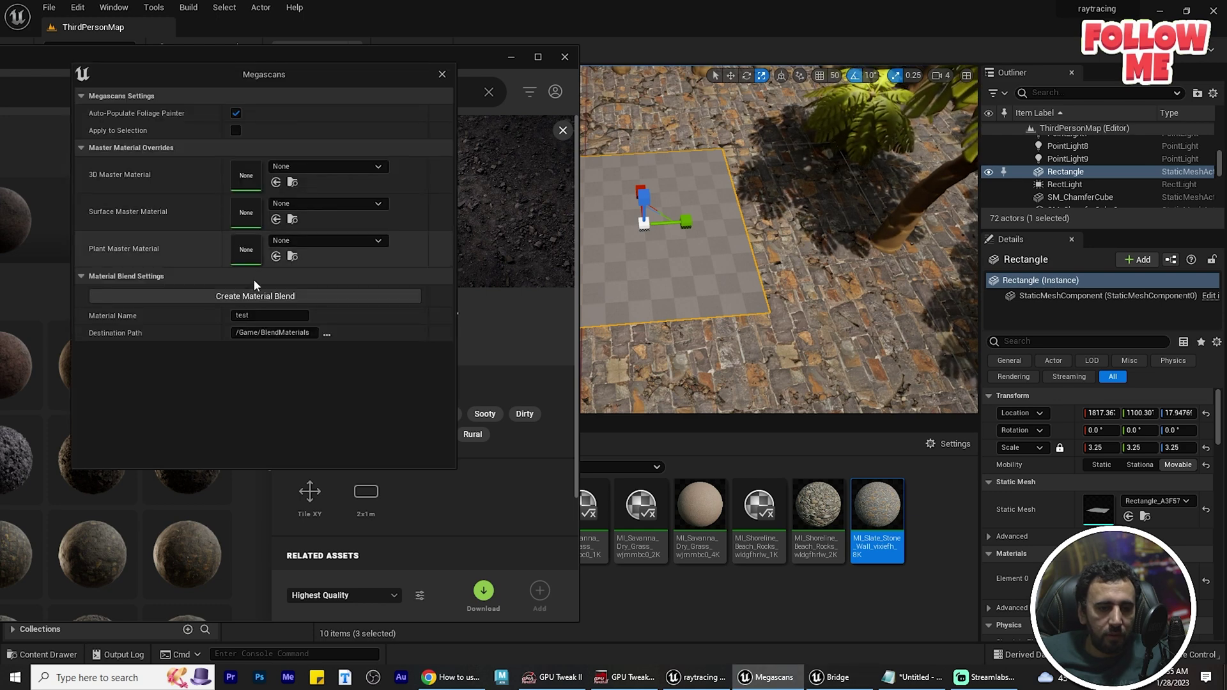
pyautogui.write('te')
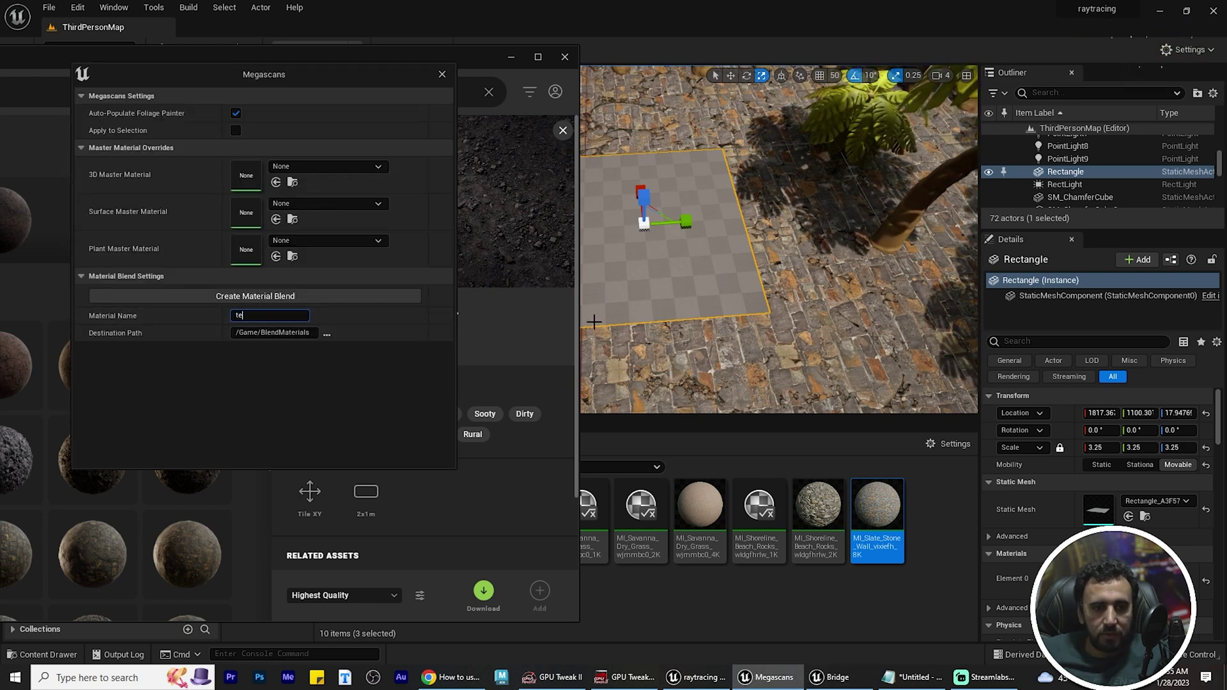
pyautogui.write('stmats')
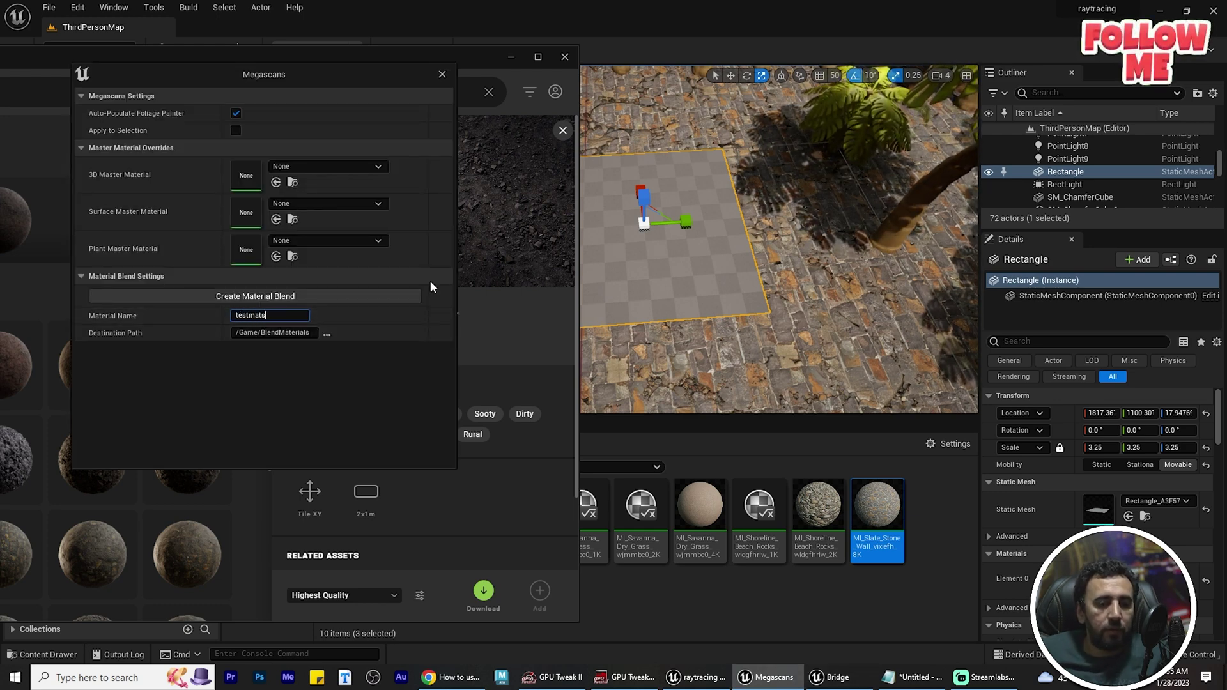
pyautogui.click(293, 302)
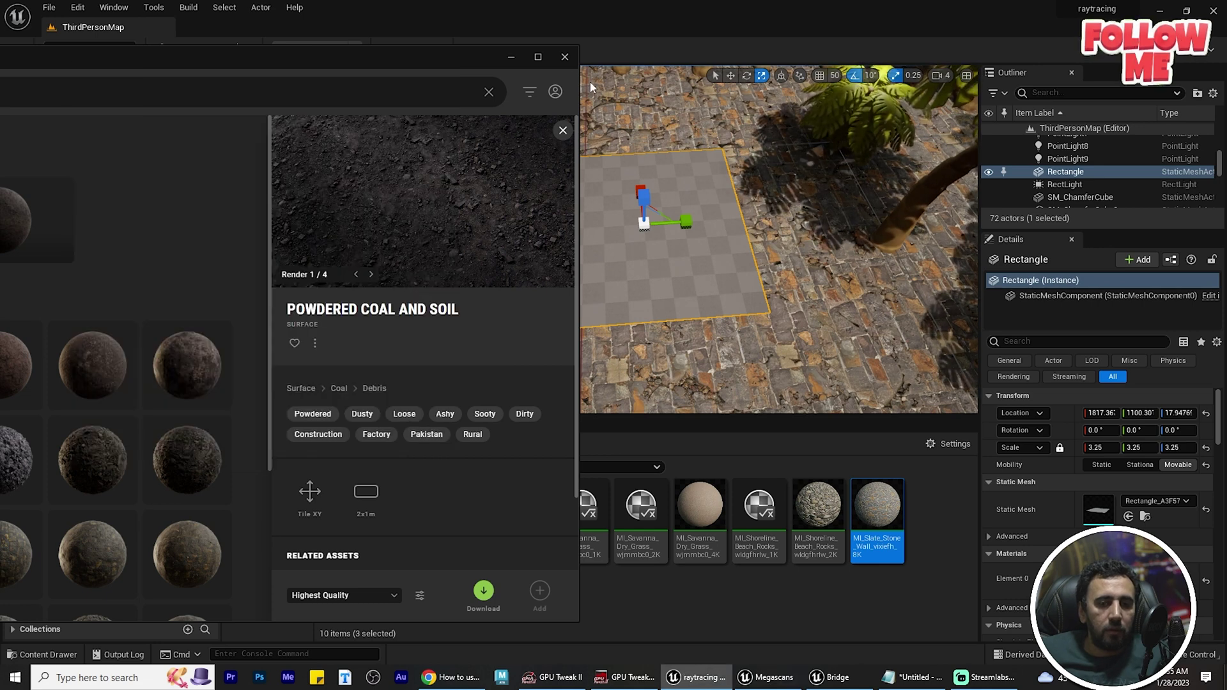
# - Close Bridge and apply the testmats material from the BlendMaterials folder to the plane in the level
pyautogui.click(565, 57)
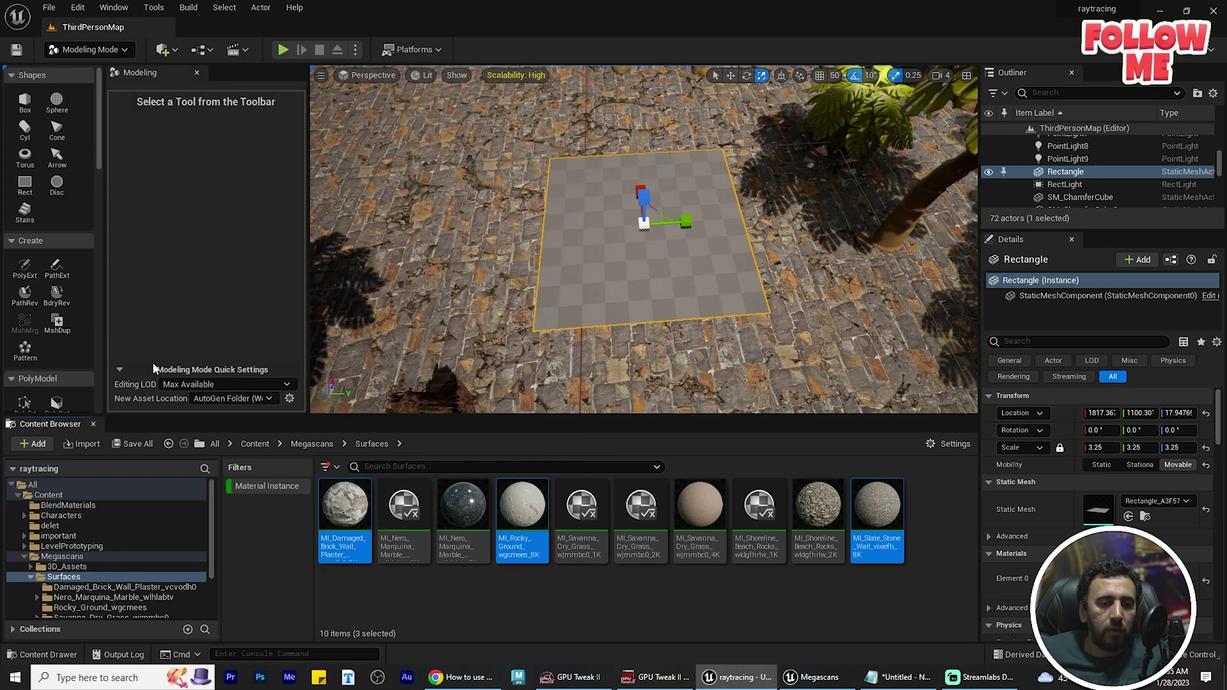
pyautogui.click(64, 506)
pyautogui.click(462, 511)
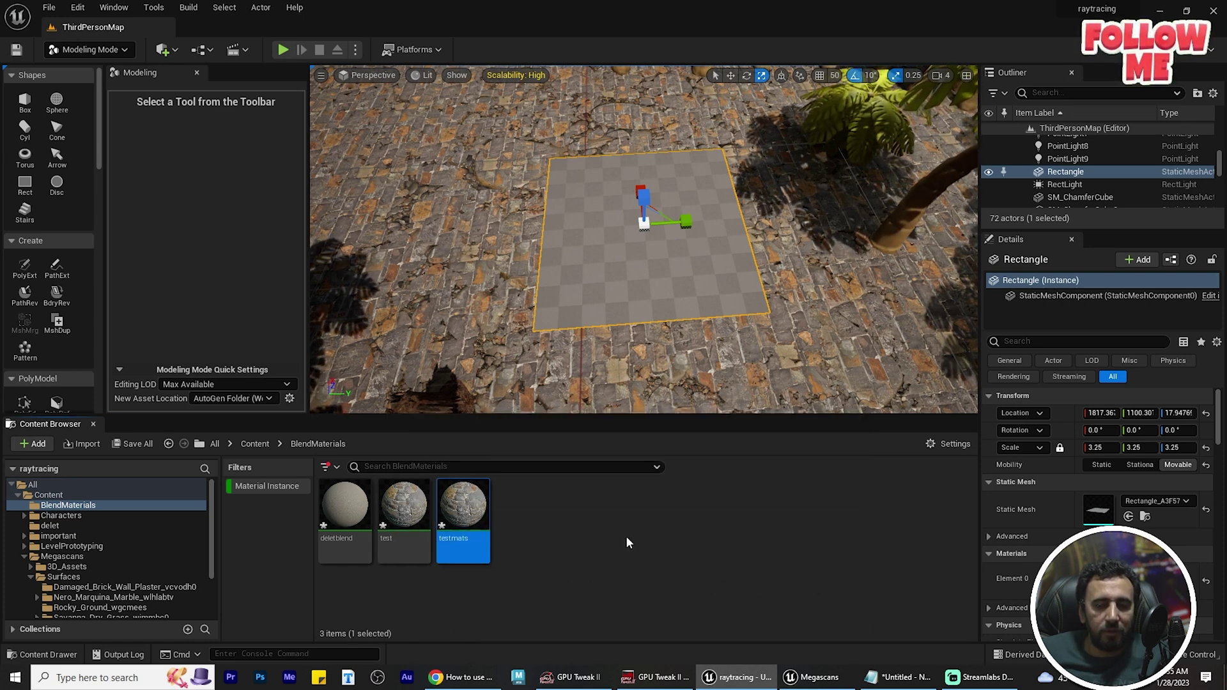
pyautogui.moveTo(463, 512); pyautogui.dragTo(643, 275)
pyautogui.scroll(3, 642, 275)
pyautogui.moveTo(642, 275)
pyautogui.mouseDown(button='right')
pyautogui.moveTo(754, 259)
pyautogui.moveTo(805, 224)
pyautogui.moveTo(659, 275)
pyautogui.mouseUp(button='right')
# - Open the testmats material instance beside the level view and enable its Base Layer Tiling/Offset override
pyautogui.doubleClick(472, 513)
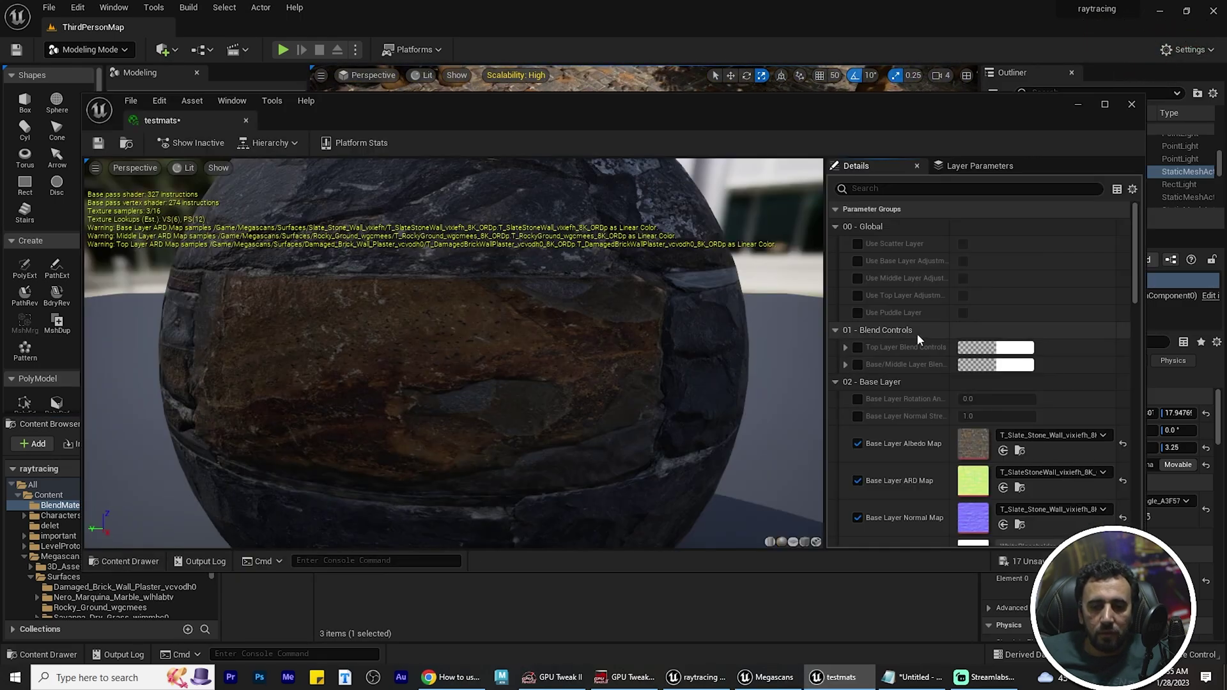
pyautogui.moveTo(821, 110); pyautogui.dragTo(257, 92)
pyautogui.moveTo(440, 98); pyautogui.dragTo(276, 82)
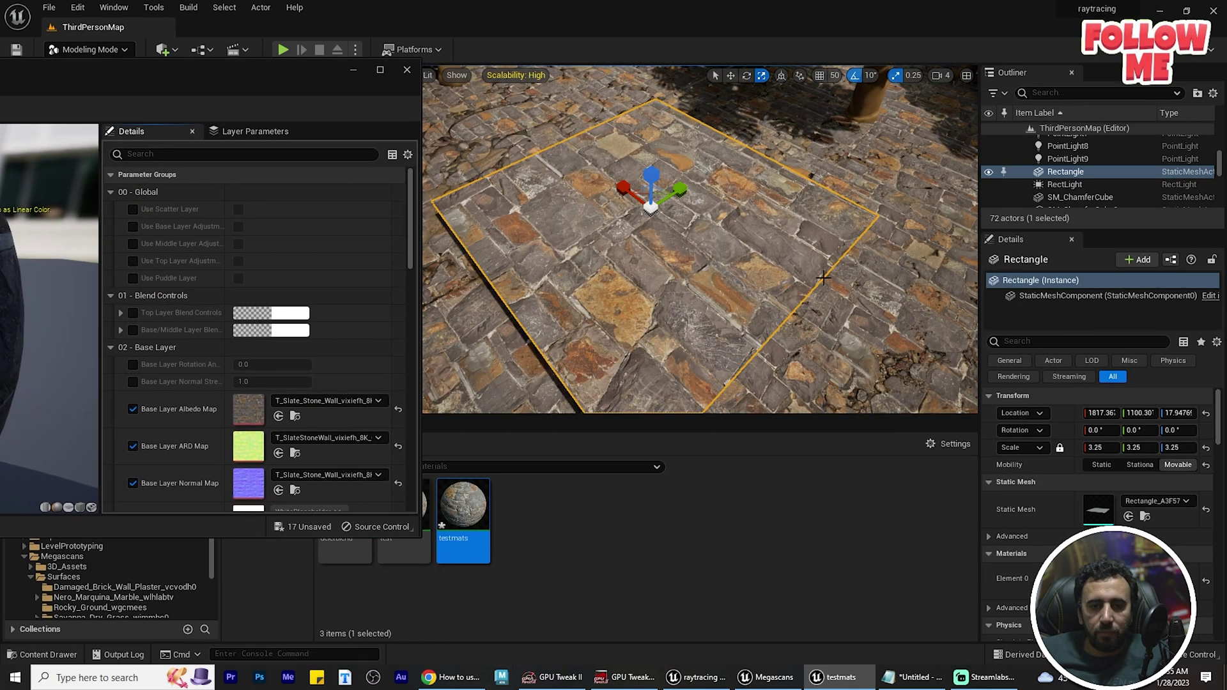
pyautogui.scroll(-3, 144, 412)
pyautogui.scroll(-3, 186, 395)
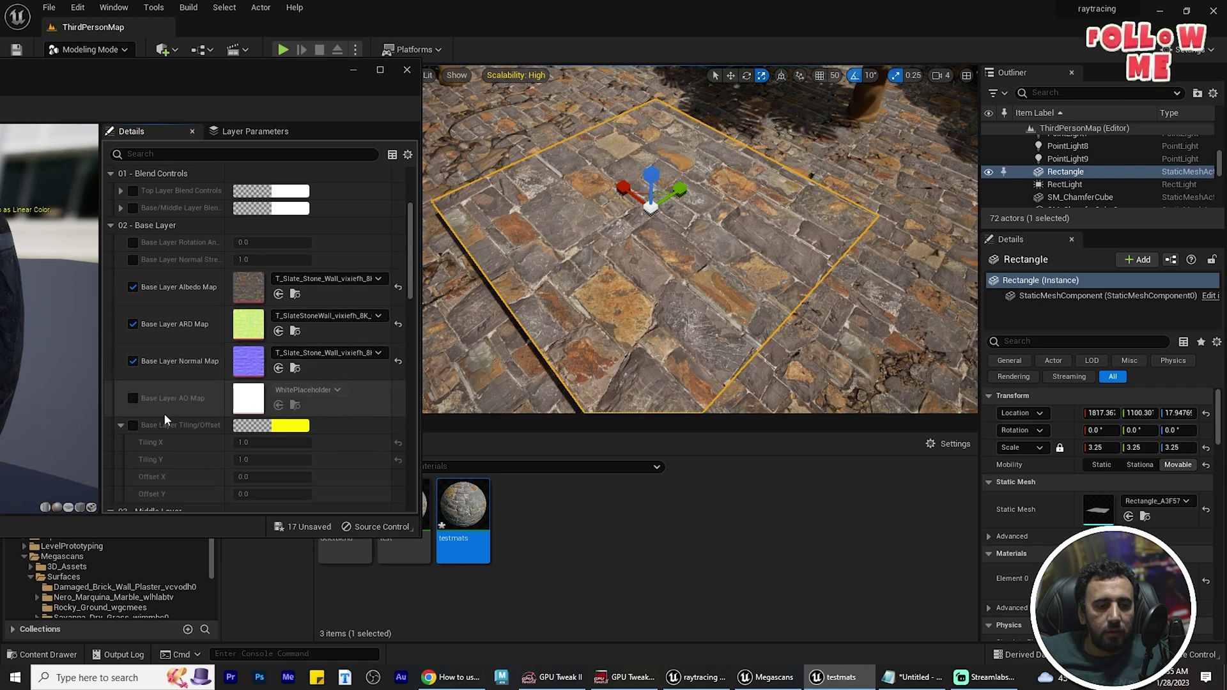
pyautogui.click(133, 363)
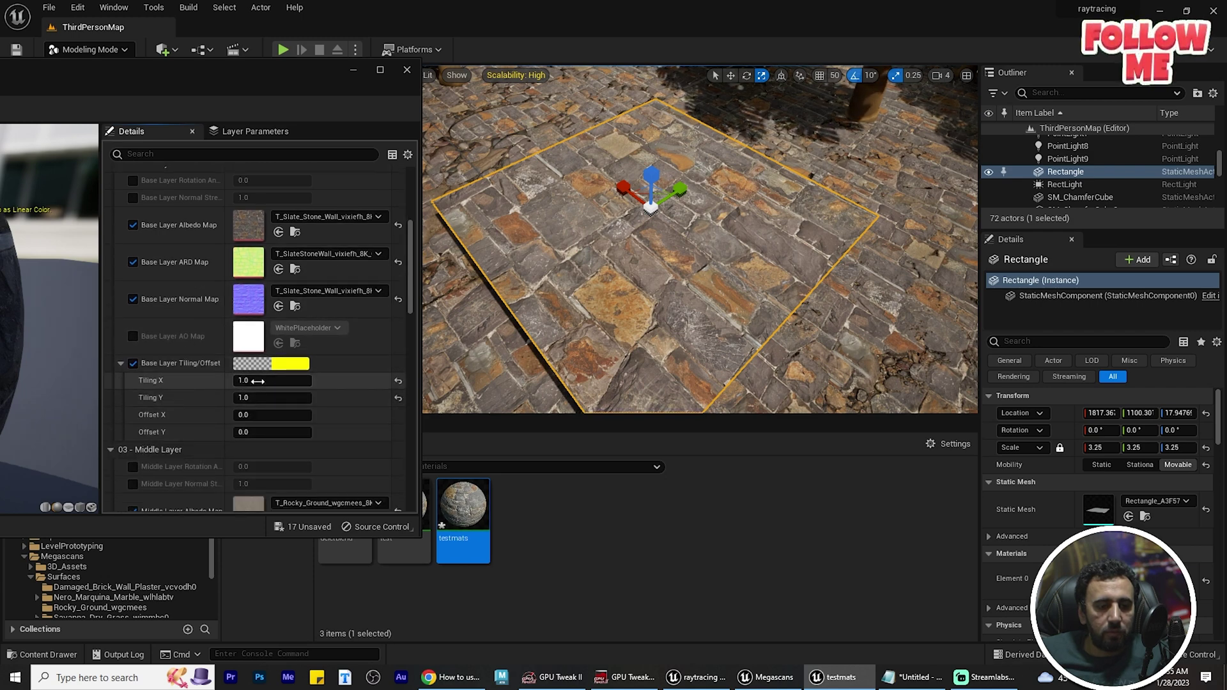
# - Set the base layer's Tiling X and Tiling Y to 3
pyautogui.moveTo(258, 381); pyautogui.dragTo(259, 391)
pyautogui.click(254, 381)
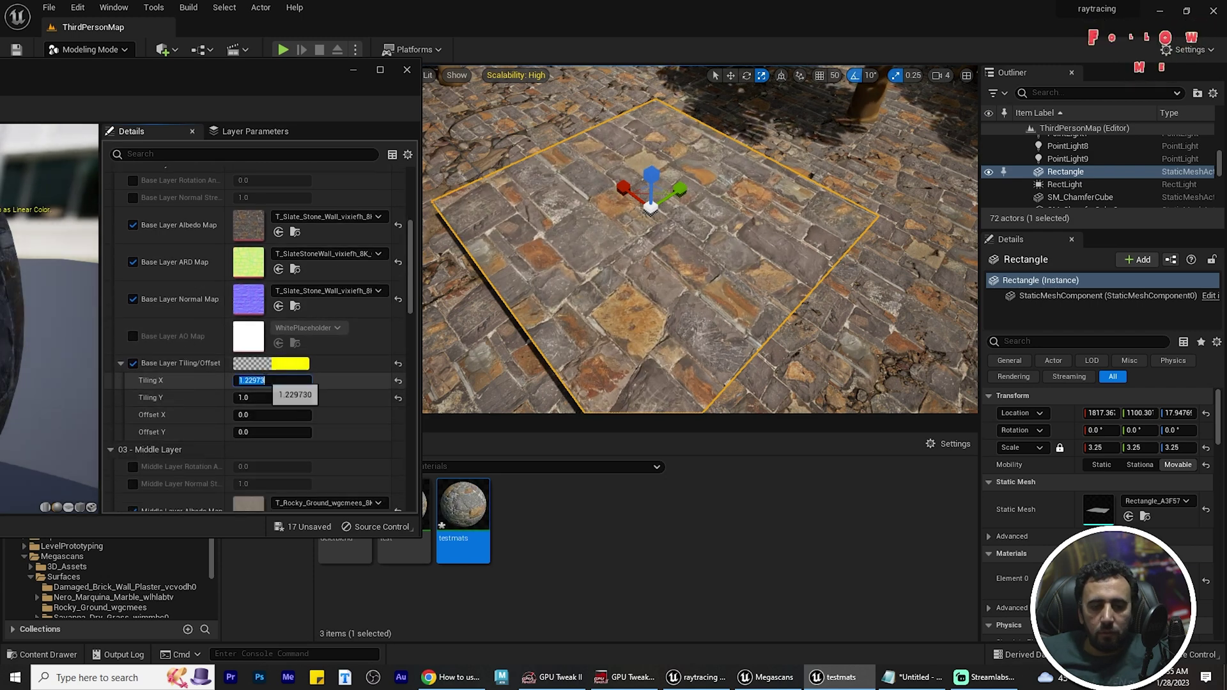
pyautogui.write('3')
pyautogui.press('Tab')
pyautogui.write('3')
pyautogui.press('Return')
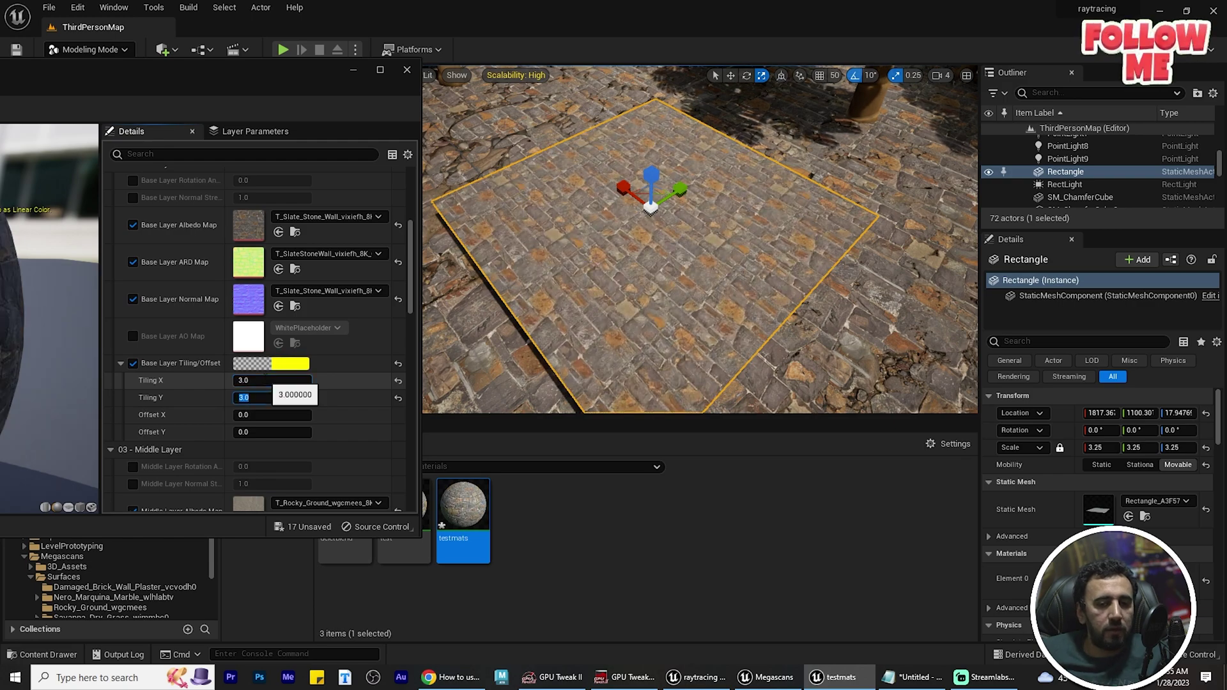
# - Set the base layer's Tiling X and Tiling Y to 2
pyautogui.keyDown('alt'); pyautogui.moveTo(676, 350); pyautogui.dragTo(471, 198); pyautogui.keyUp('alt')
pyautogui.click(269, 382)
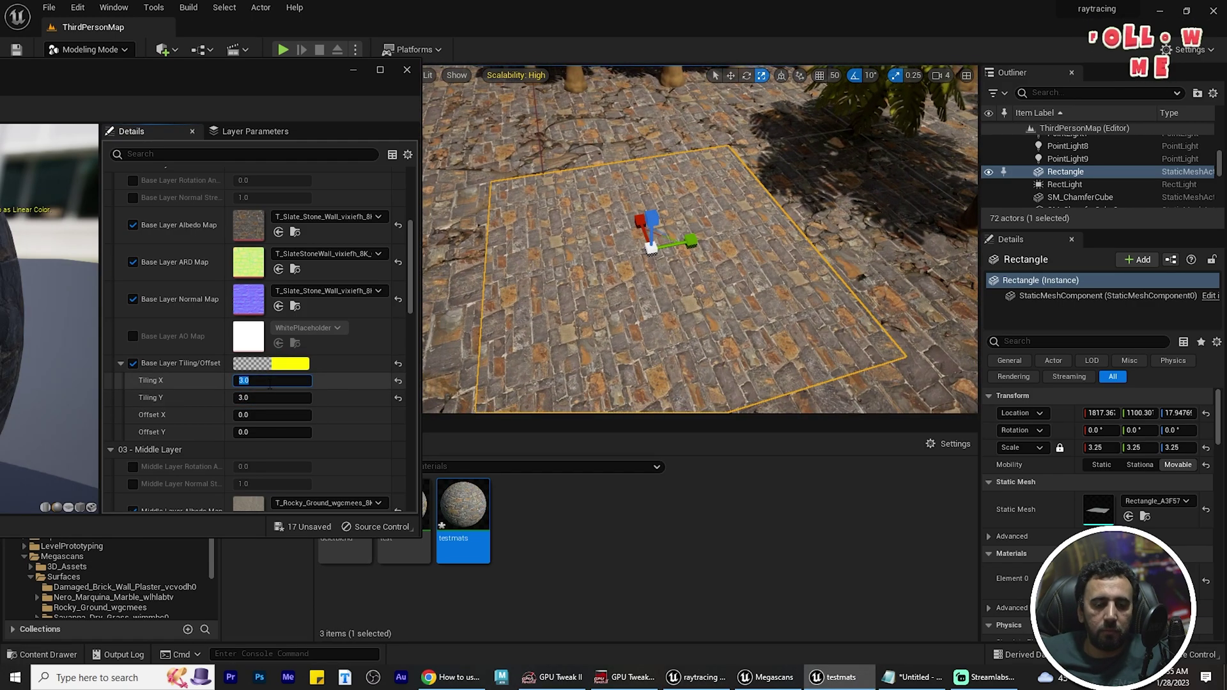
pyautogui.write('2')
pyautogui.press('Tab')
pyautogui.write('2')
pyautogui.press('Return')
# - Raise the plane above the ground to a Z location of about 219 and duplicate it twice into an adjoining row of three
pyautogui.moveTo(748, 273); pyautogui.dragTo(700, 234, button='right')
pyautogui.press('w')
pyautogui.press('Escape')
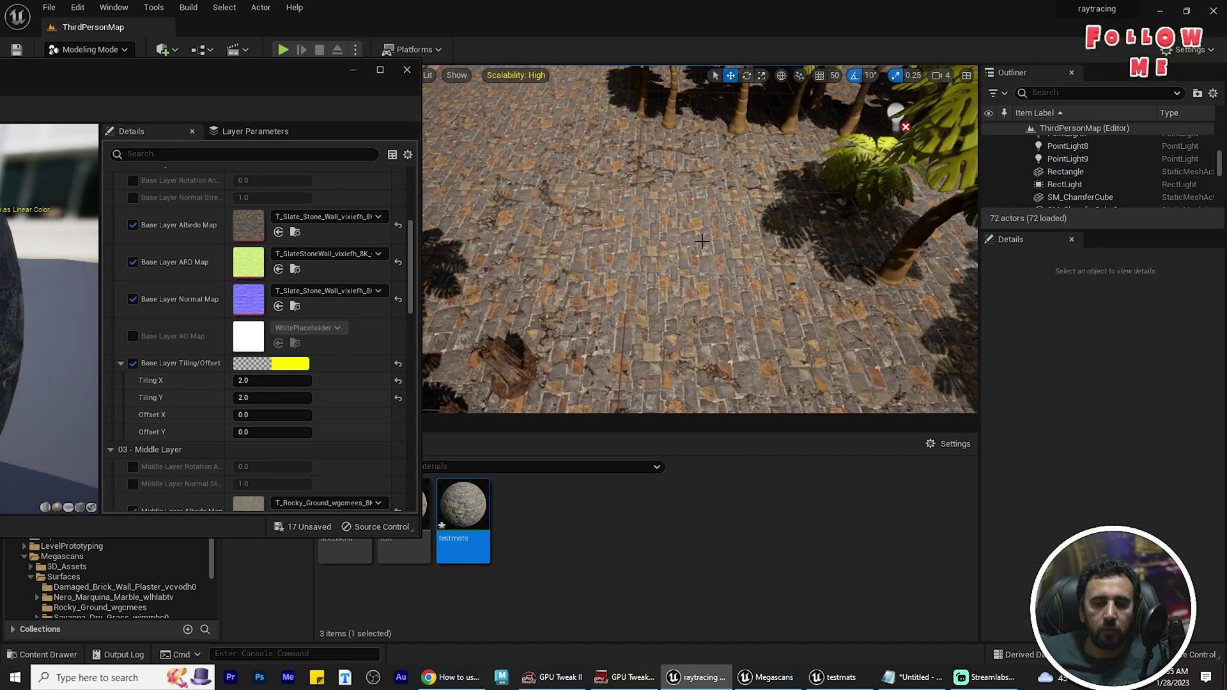
pyautogui.click(698, 238)
pyautogui.moveTo(682, 219); pyautogui.dragTo(692, 129)
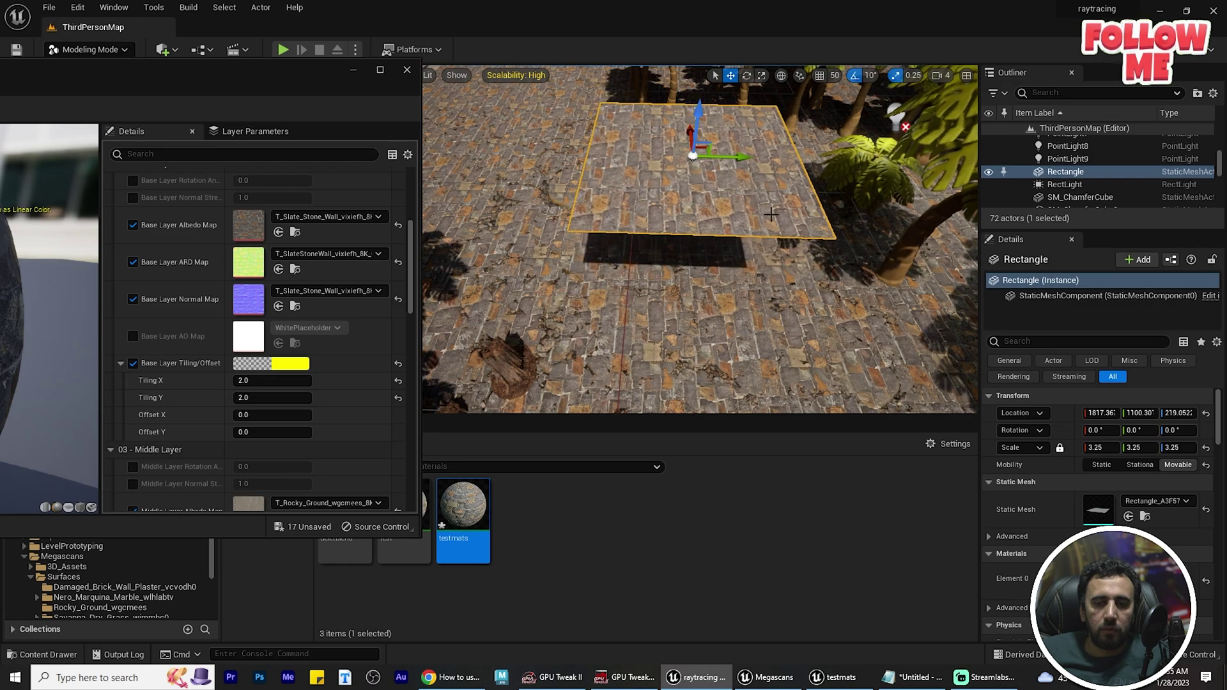
pyautogui.moveTo(693, 130); pyautogui.dragTo(722, 168, button='right')
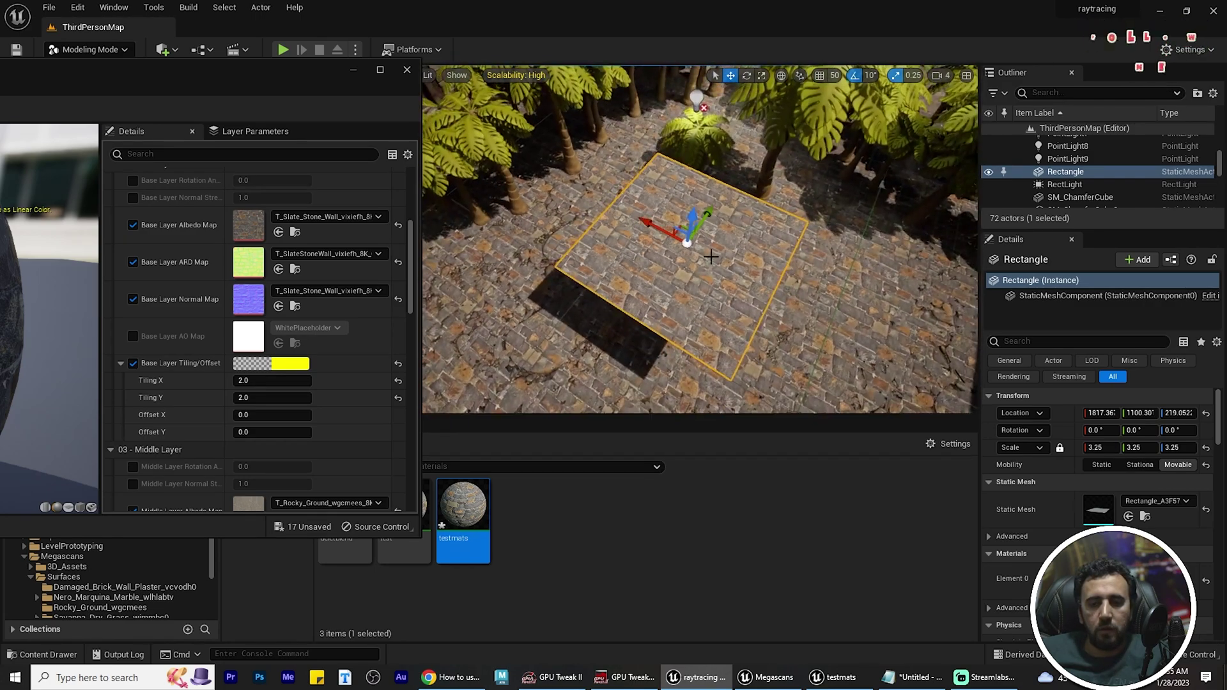
pyautogui.keyDown('alt'); pyautogui.keyDown('shift'); pyautogui.moveTo(650, 227); pyautogui.dragTo(672, 266); pyautogui.keyUp('shift'); pyautogui.keyUp('alt')
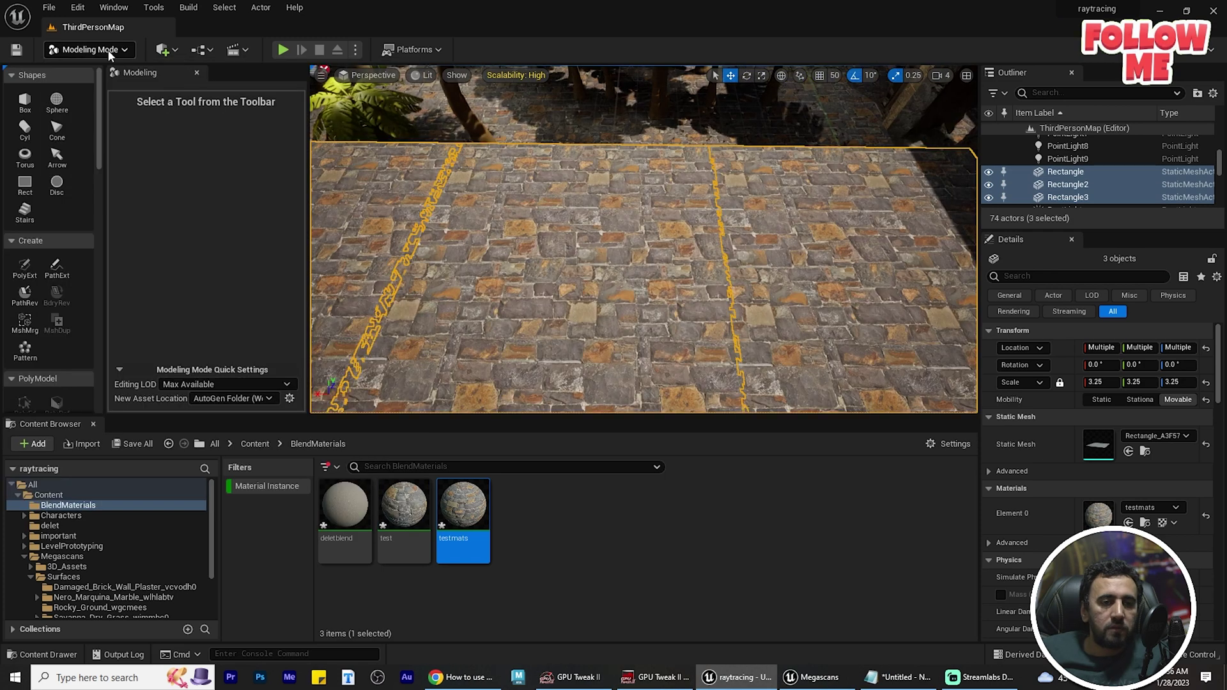
# - Switch to Mesh Paint mode and set the vertex color Paint brush size to 0.264
pyautogui.click(90, 49)
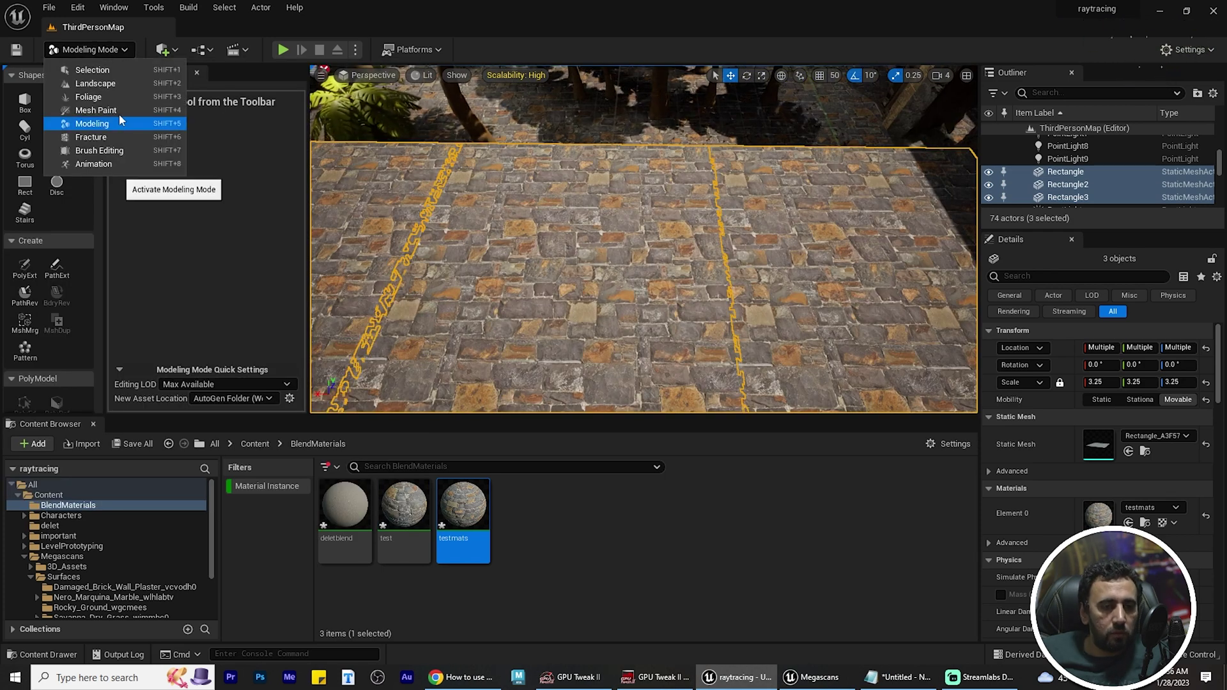
pyautogui.click(96, 110)
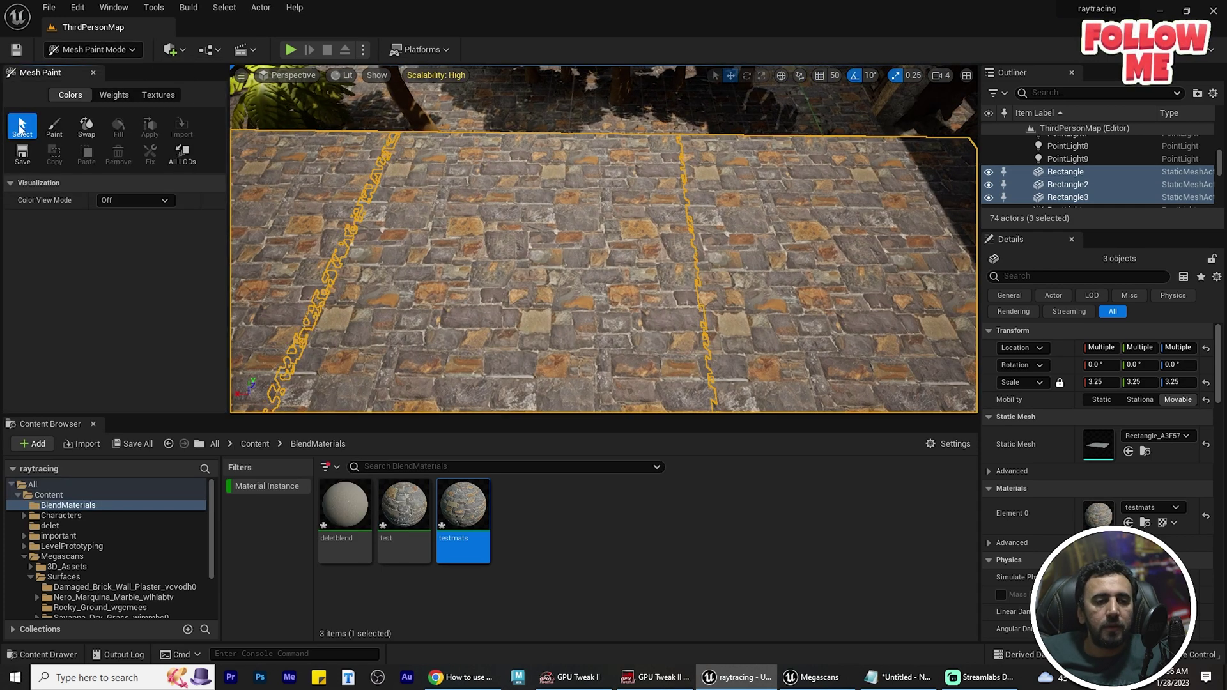
pyautogui.click(55, 128)
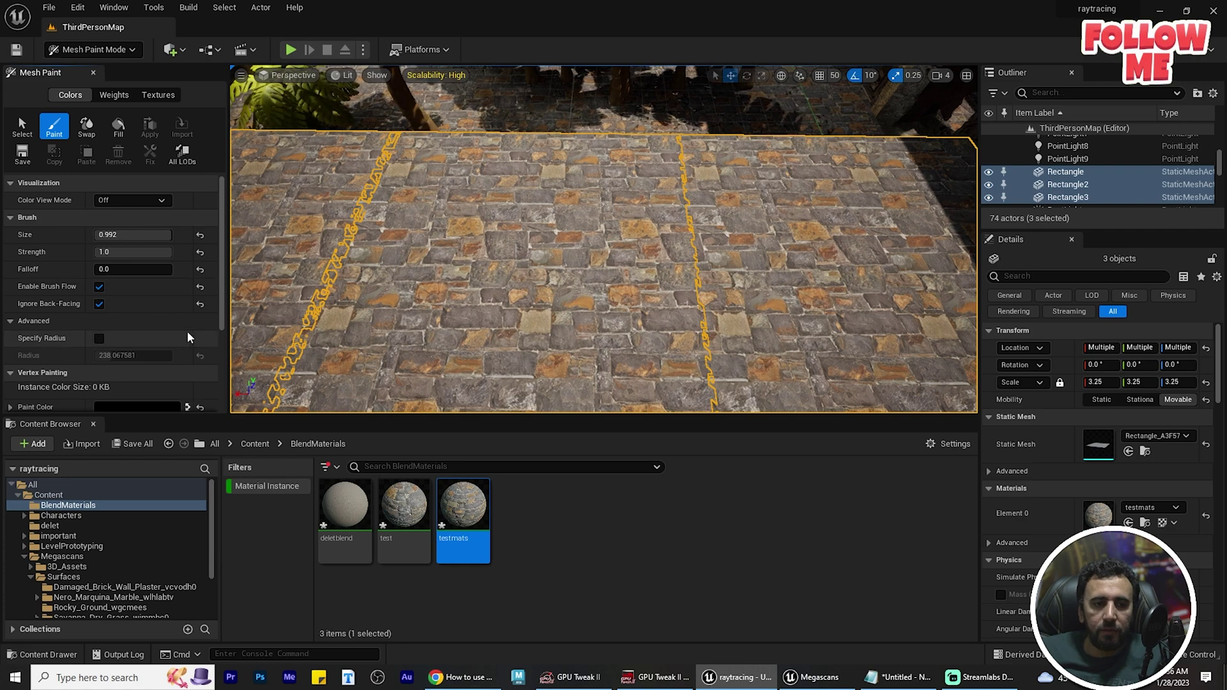
pyautogui.scroll(-5, 188, 326)
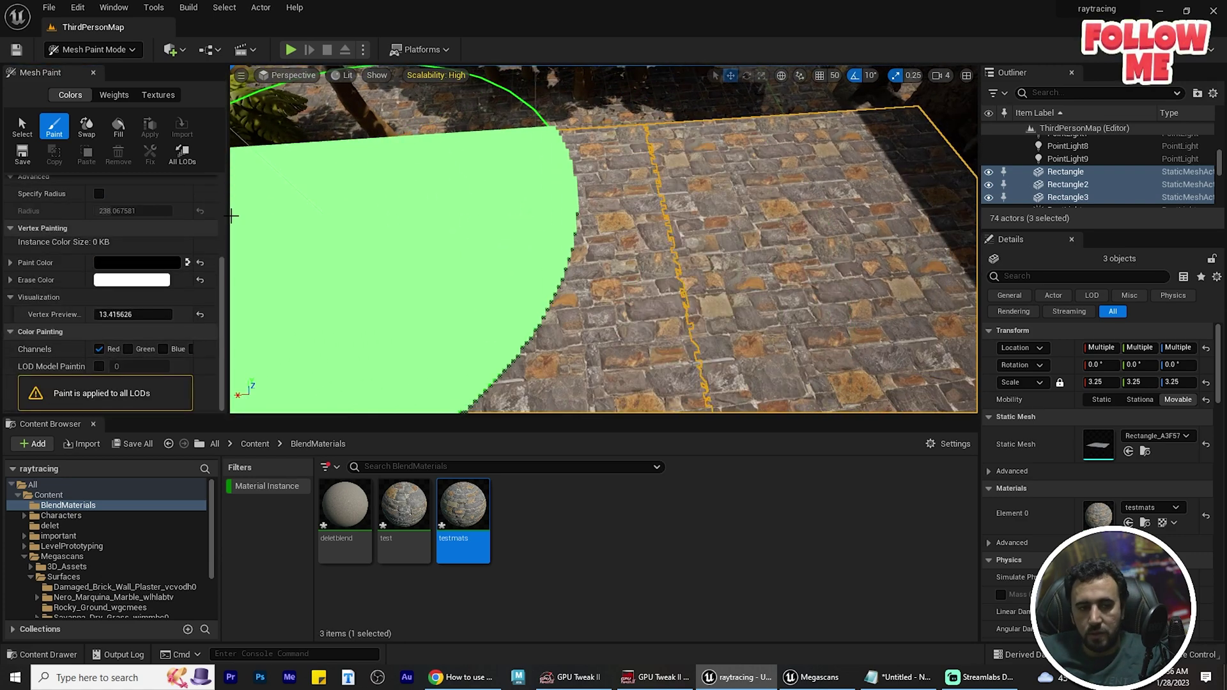
pyautogui.scroll(4, 141, 255)
pyautogui.scroll(1, 145, 257)
pyautogui.click(131, 235)
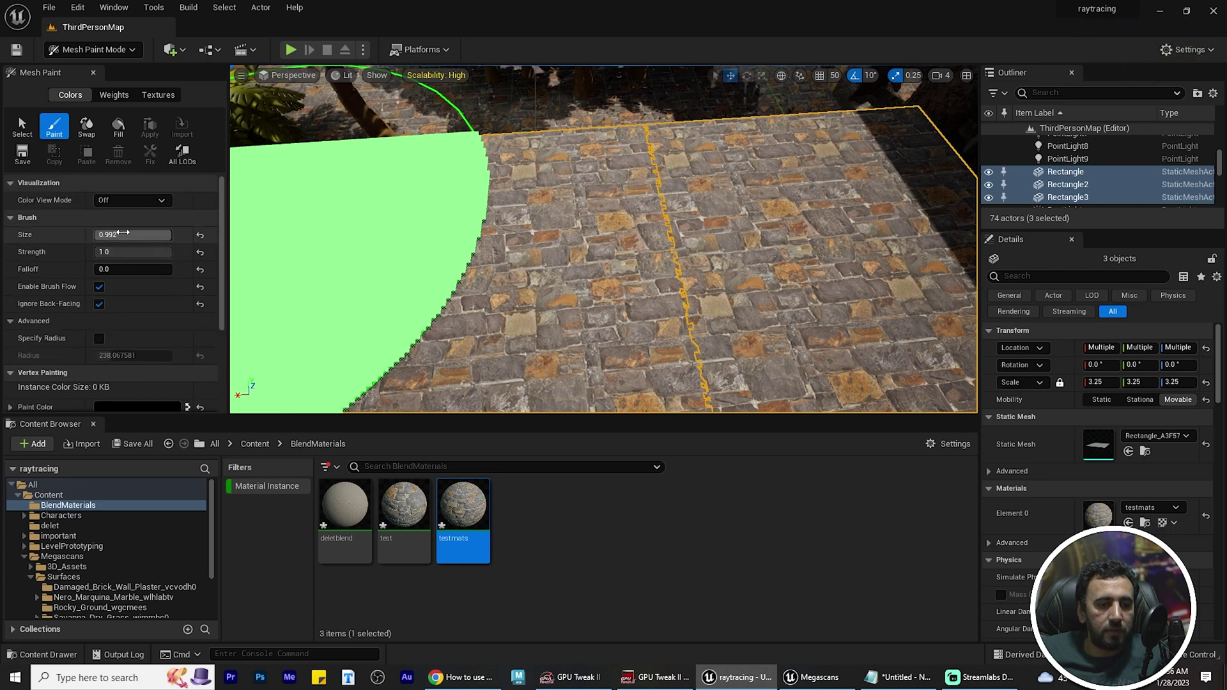
pyautogui.write('0.28')
pyautogui.press('Return')
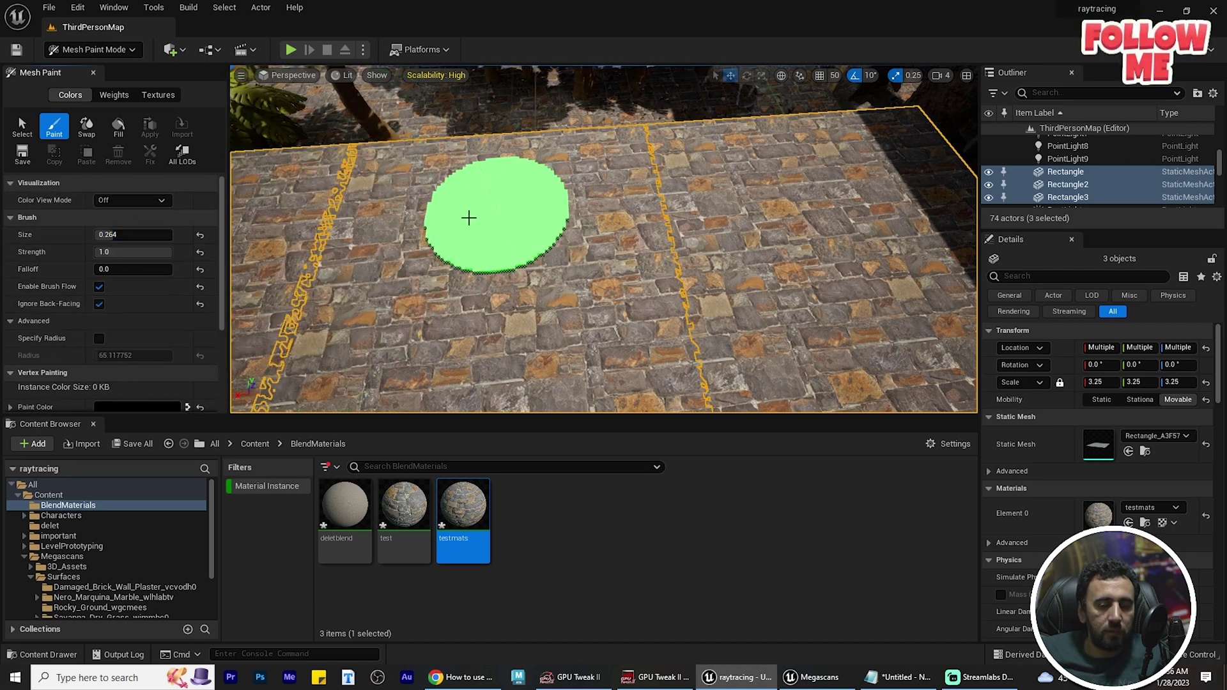
# - Paint a large rounded patch on the middle plane with the black paint color on the Red channel
pyautogui.moveTo(468, 214); pyautogui.dragTo(703, 251)
pyautogui.moveTo(707, 324); pyautogui.dragTo(792, 307, button='right')
pyautogui.moveTo(219, 269)
pyautogui.mouseDown()
pyautogui.moveTo(215, 307)
pyautogui.moveTo(172, 344)
pyautogui.moveTo(110, 325)
pyautogui.moveTo(124, 324)
pyautogui.mouseUp()
pyautogui.moveTo(432, 265); pyautogui.dragTo(364, 246, button='right')
pyautogui.press('w')
pyautogui.press('s')
pyautogui.moveTo(717, 353); pyautogui.dragTo(603, 315, button='right')
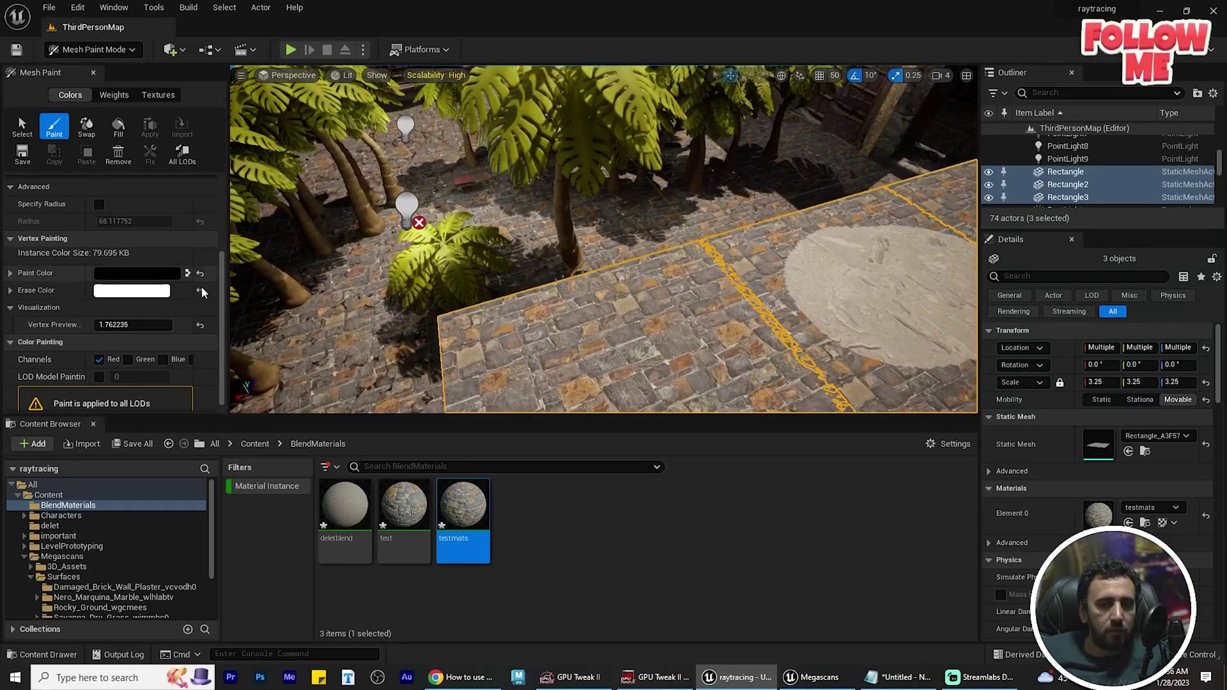
# - Widen the Mesh Paint settings to show all color channels and paint a black Red-channel patch on the end plane
pyautogui.scroll(5, 207, 311)
pyautogui.scroll(-5, 208, 312)
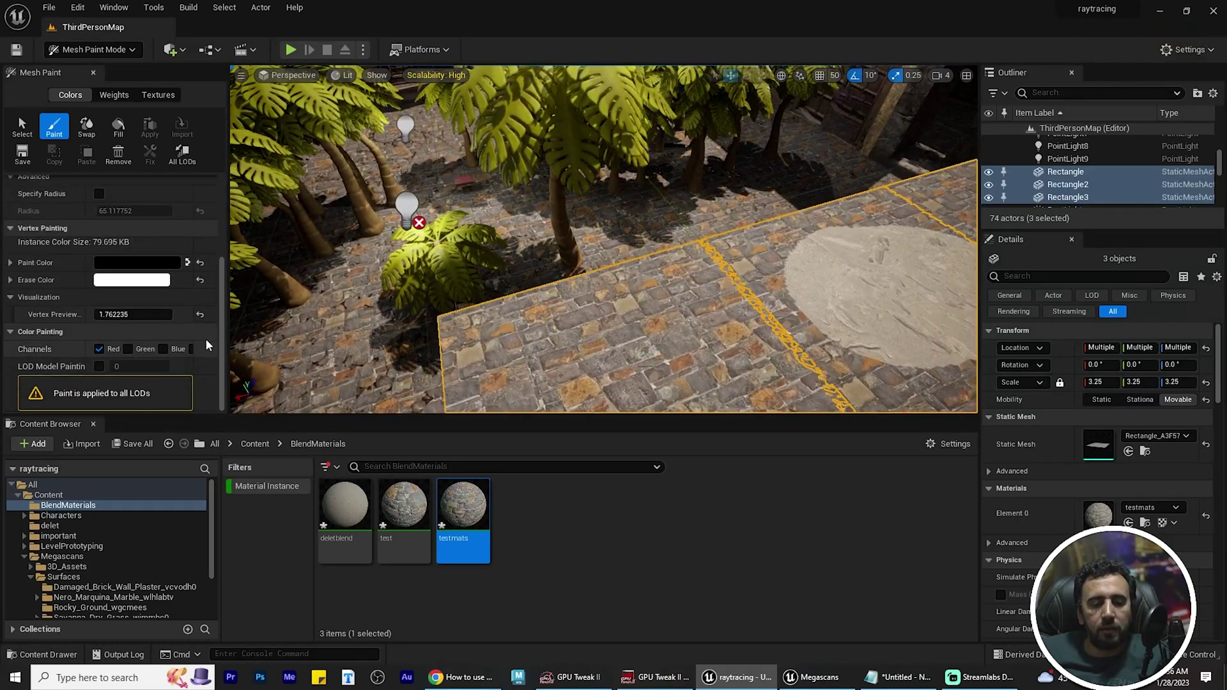
pyautogui.moveTo(246, 337); pyautogui.dragTo(286, 337)
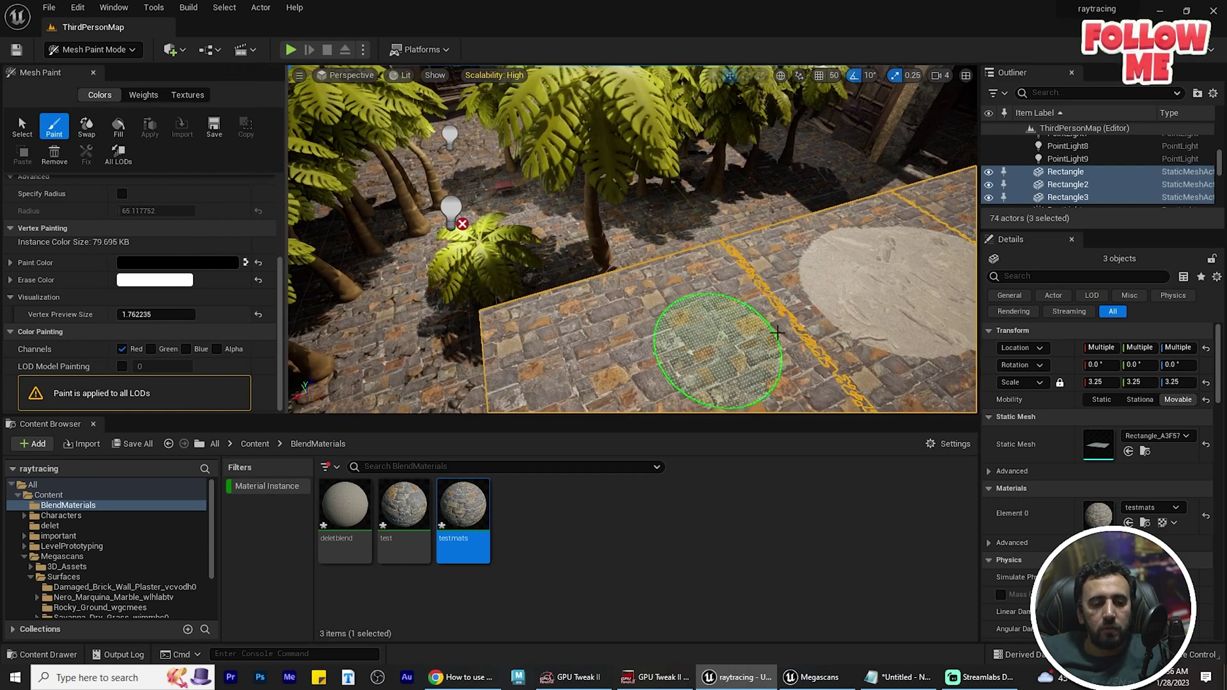
pyautogui.moveTo(698, 343)
pyautogui.mouseDown()
pyautogui.moveTo(703, 307)
pyautogui.moveTo(669, 324)
pyautogui.mouseUp()
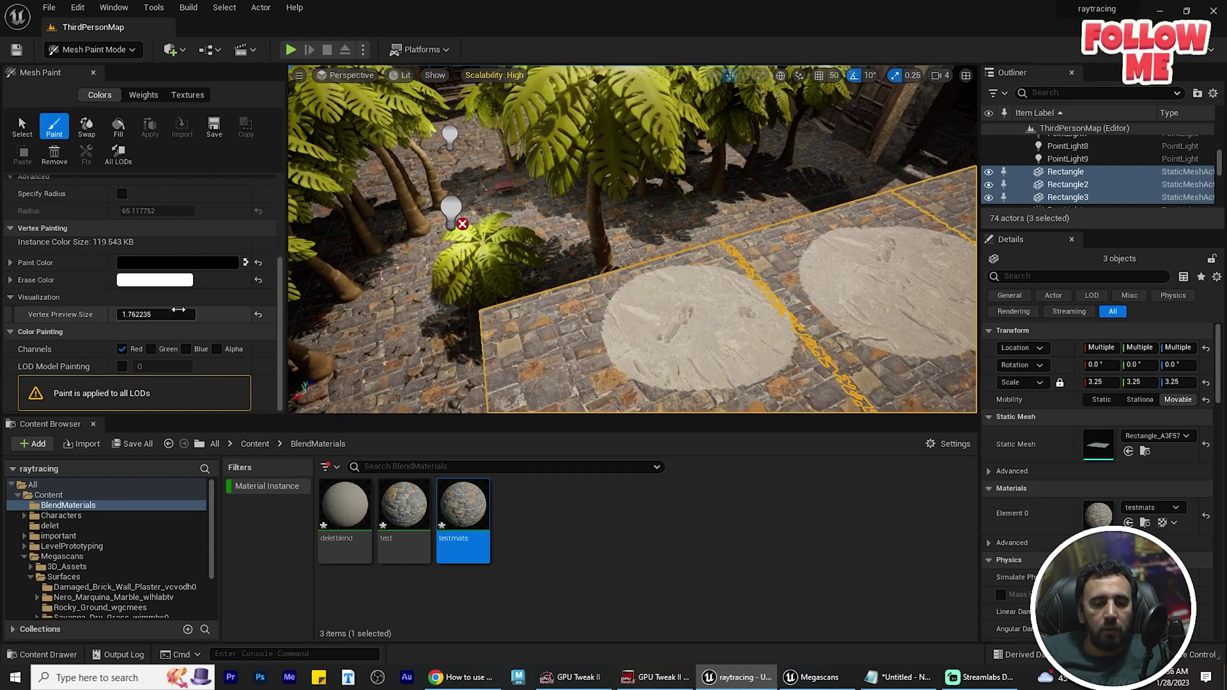
# - Swap the paint and erase colors and paint over the end plane's patch in white to remove it
pyautogui.click(246, 263)
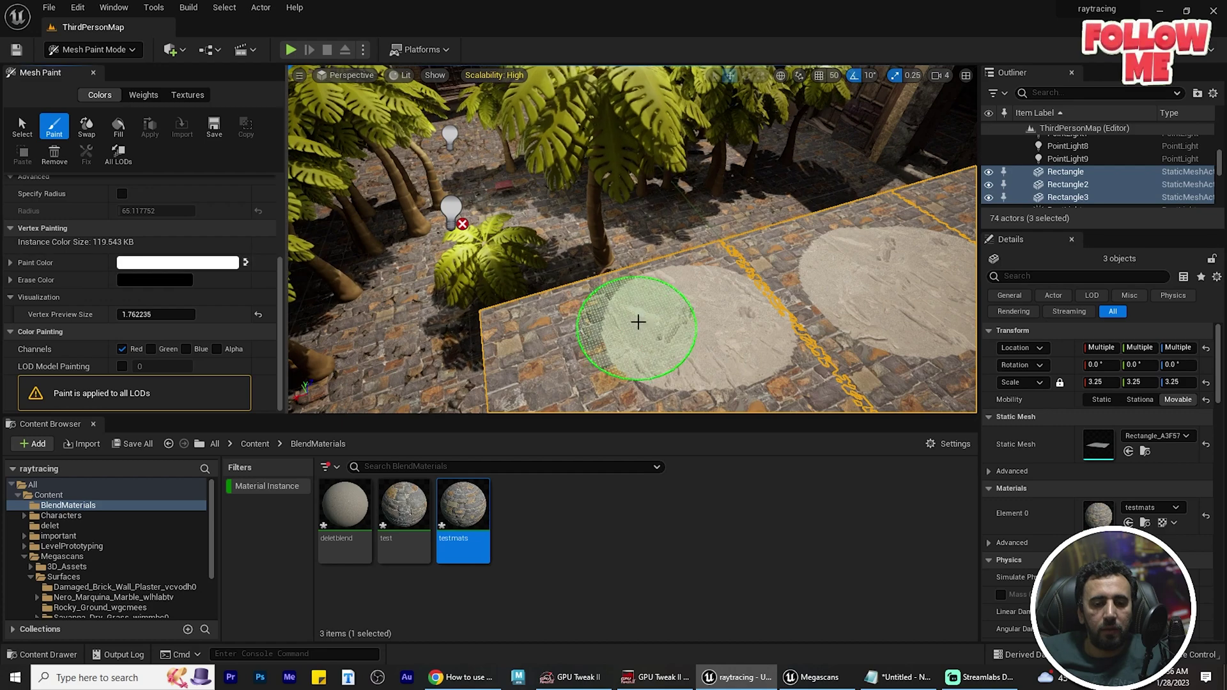
pyautogui.moveTo(638, 323)
pyautogui.mouseDown()
pyautogui.moveTo(658, 356)
pyautogui.moveTo(649, 337)
pyautogui.moveTo(728, 320)
pyautogui.mouseUp()
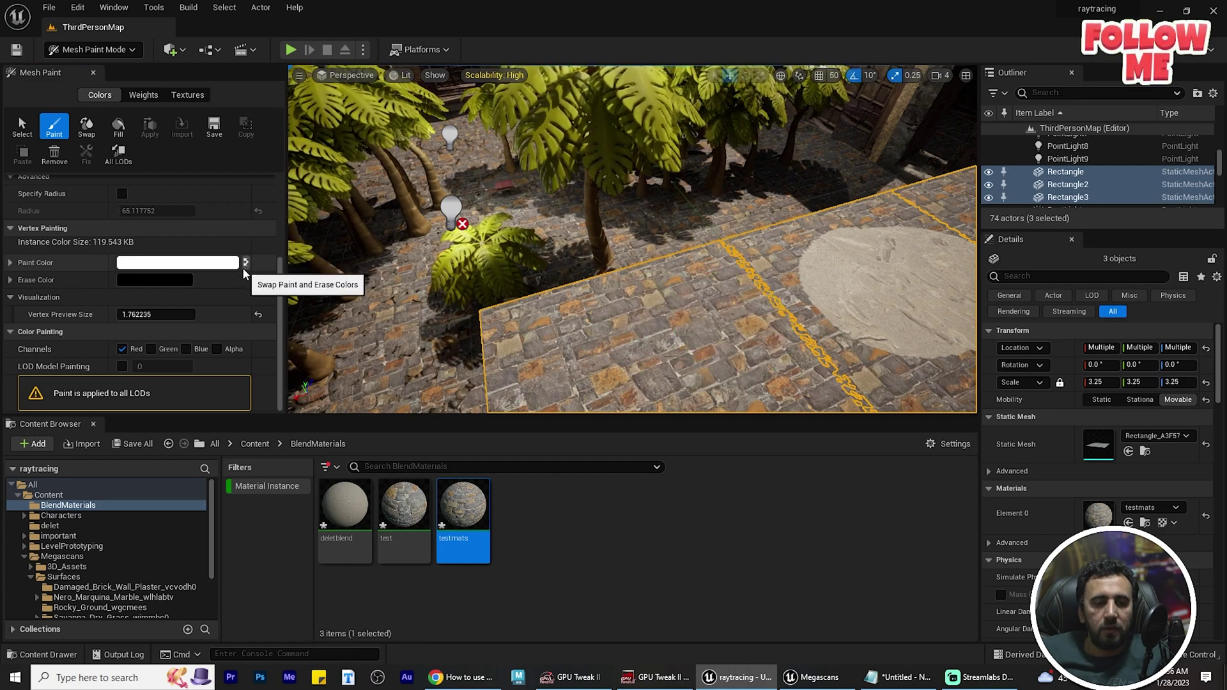
# - Dab the Red channel on the end plane, then reset the paint color to white and restrict color painting to the Green channel
pyautogui.moveTo(569, 345)
pyautogui.mouseDown()
pyautogui.moveTo(578, 335)
pyautogui.moveTo(619, 342)
pyautogui.moveTo(582, 377)
pyautogui.moveTo(515, 342)
pyautogui.moveTo(560, 318)
pyautogui.mouseUp()
pyautogui.click(258, 263)
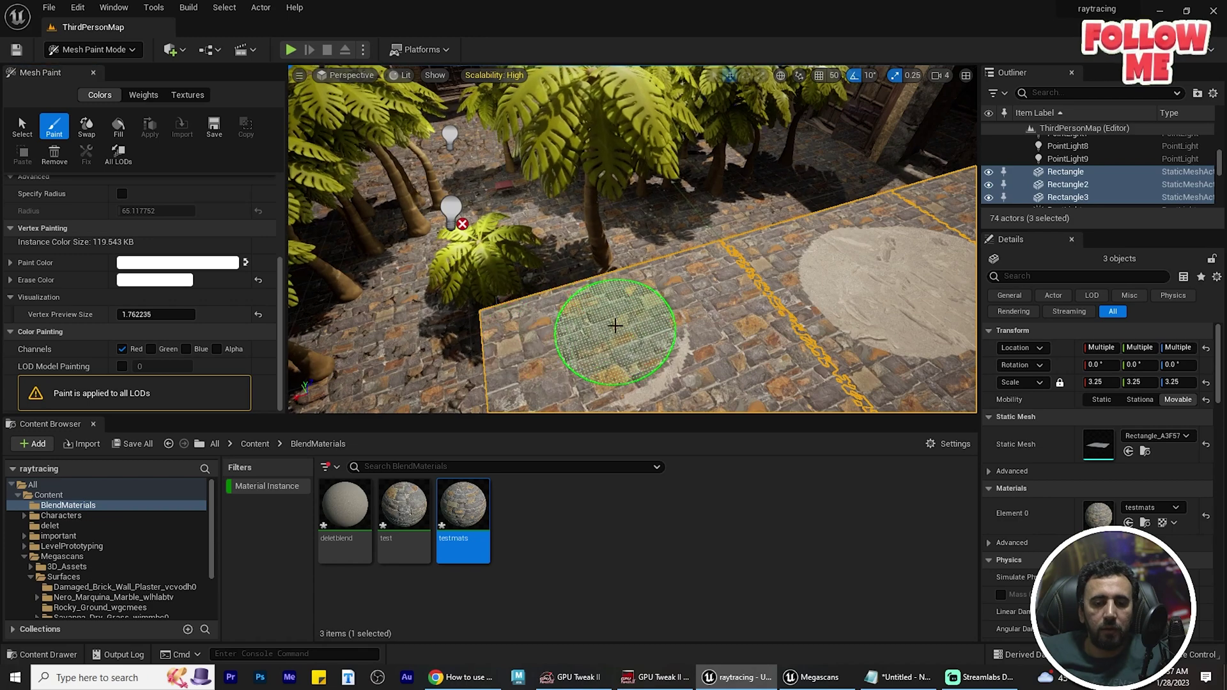
pyautogui.click(122, 349)
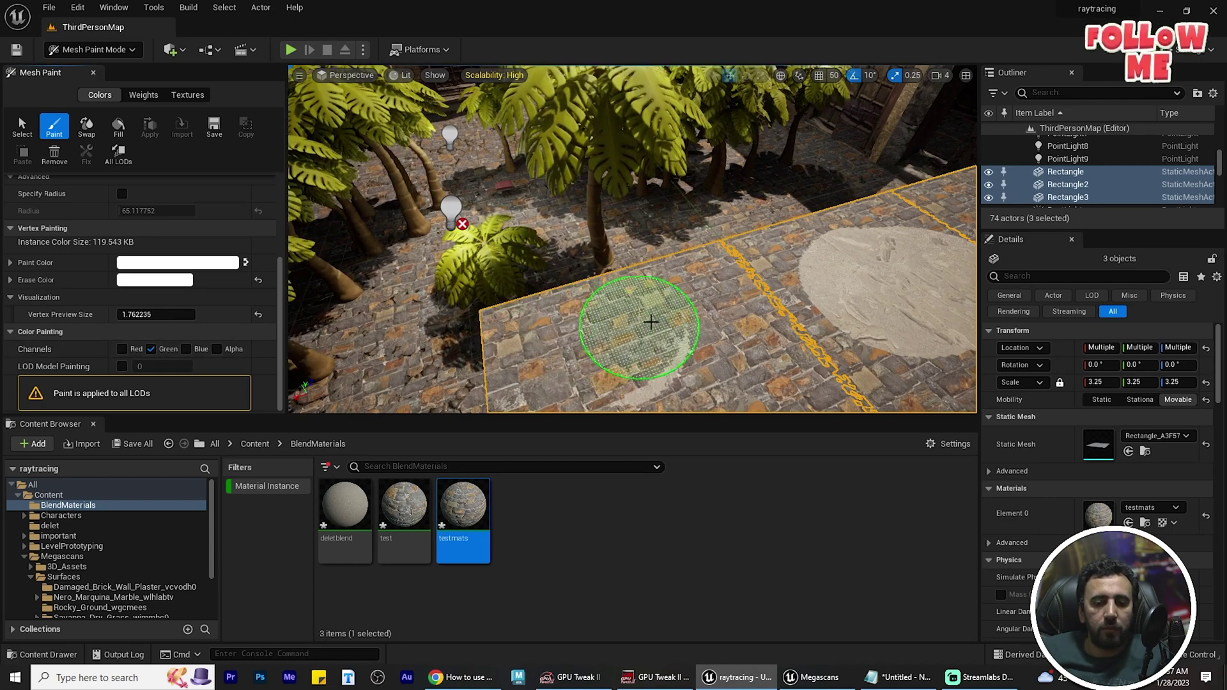
# - Set the paint color to black and paint a Green-channel patch on the end plane
pyautogui.click(204, 263)
pyautogui.moveTo(391, 416); pyautogui.dragTo(391, 444)
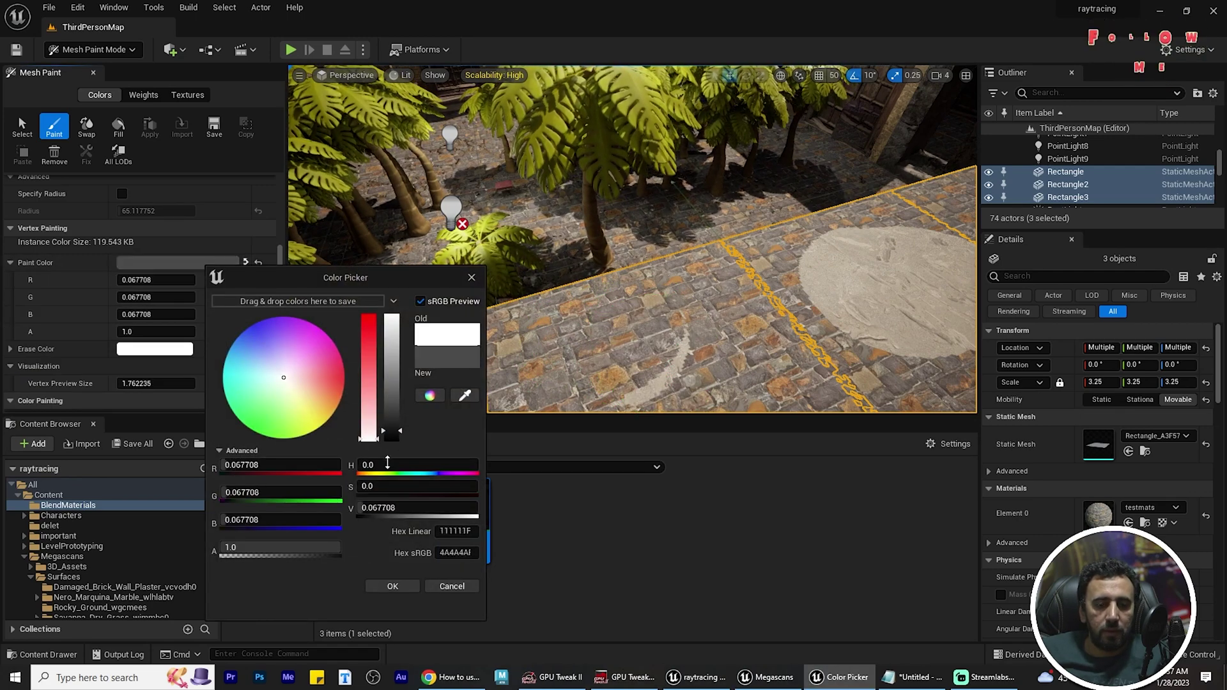
pyautogui.click(393, 586)
pyautogui.scroll(2, 230, 268)
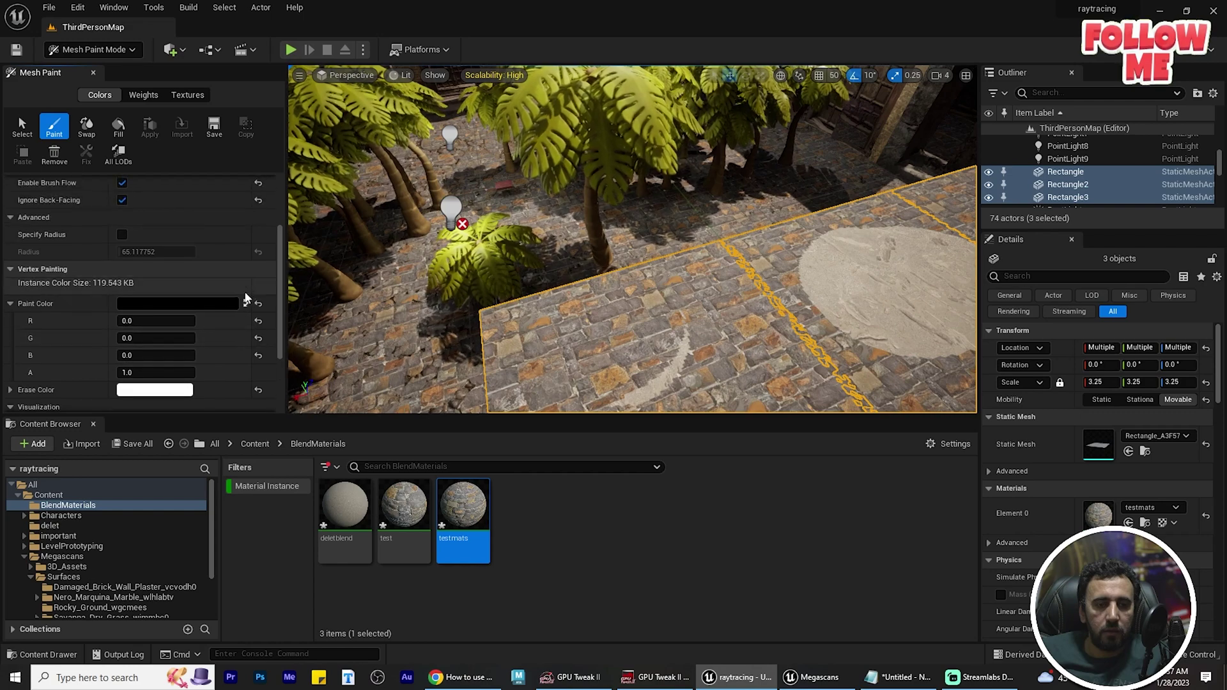
pyautogui.scroll(-2, 159, 299)
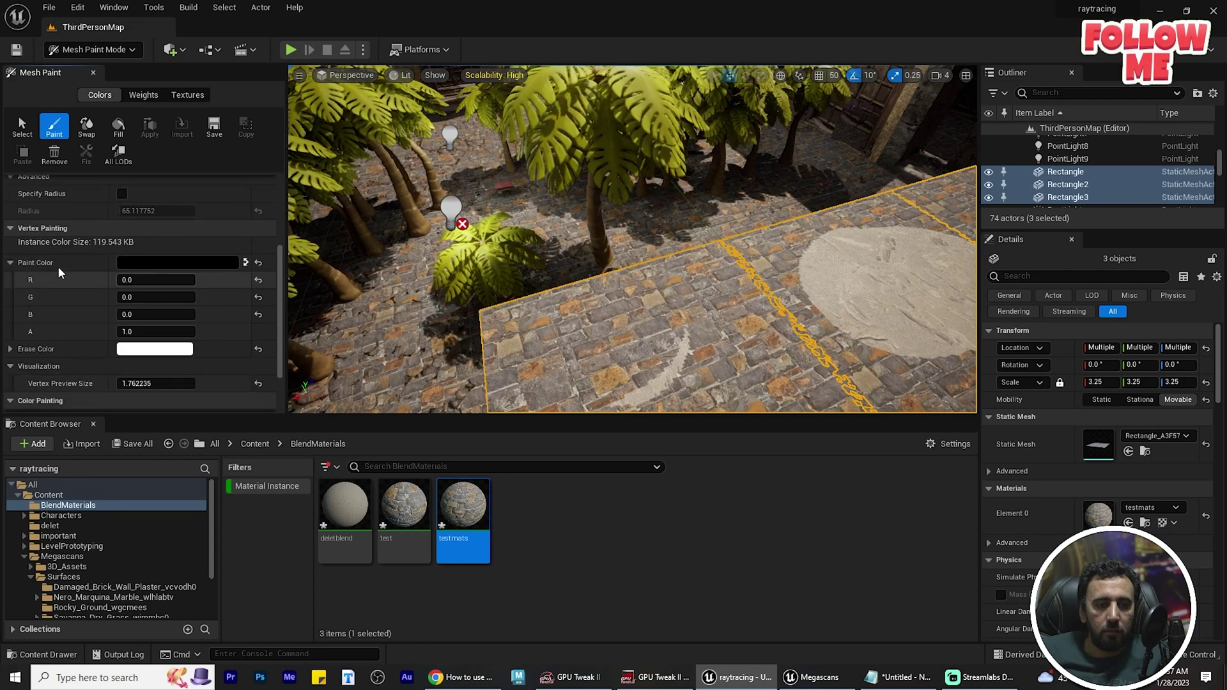
pyautogui.click(10, 263)
pyautogui.moveTo(583, 282)
pyautogui.mouseDown()
pyautogui.moveTo(649, 315)
pyautogui.moveTo(551, 359)
pyautogui.mouseUp()
pyautogui.moveTo(695, 339)
pyautogui.mouseDown(button='right')
pyautogui.moveTo(659, 352)
pyautogui.moveTo(563, 313)
pyautogui.moveTo(608, 308)
pyautogui.moveTo(619, 328)
pyautogui.moveTo(617, 310)
pyautogui.mouseUp(button='right')
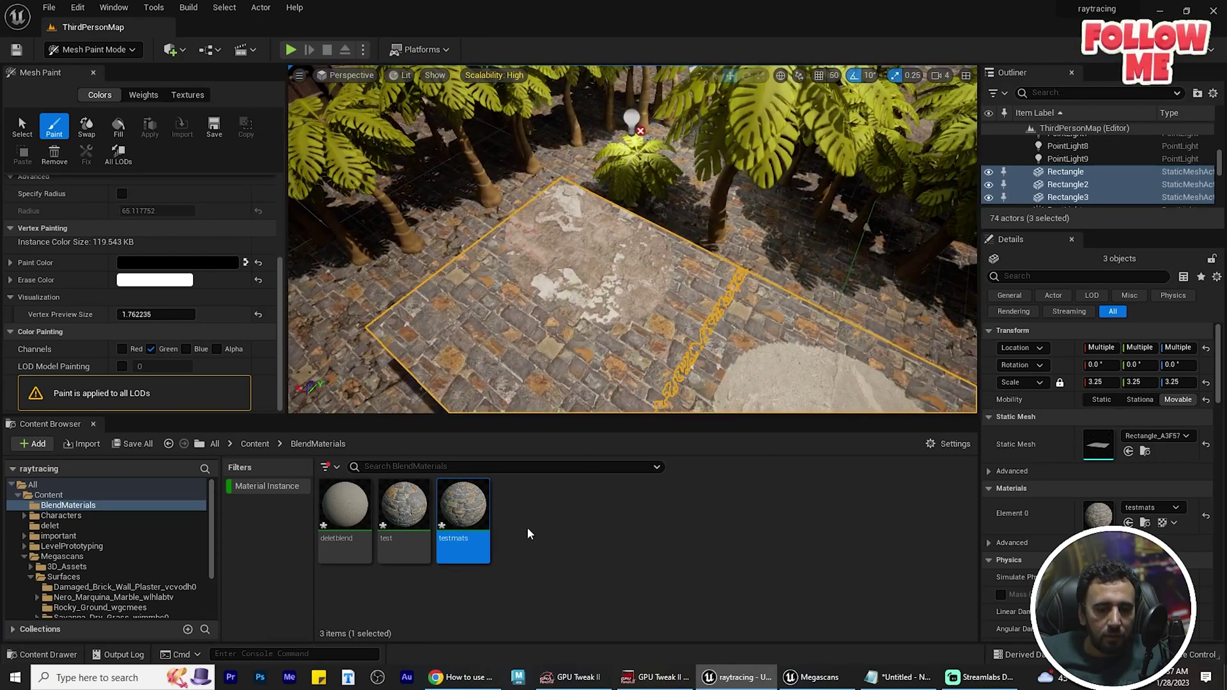
# - In the testmats material instance, enable Middle Layer Tiling/Offset with Tiling X 2.0 and Tiling Y 3.0
pyautogui.doubleClick(461, 511)
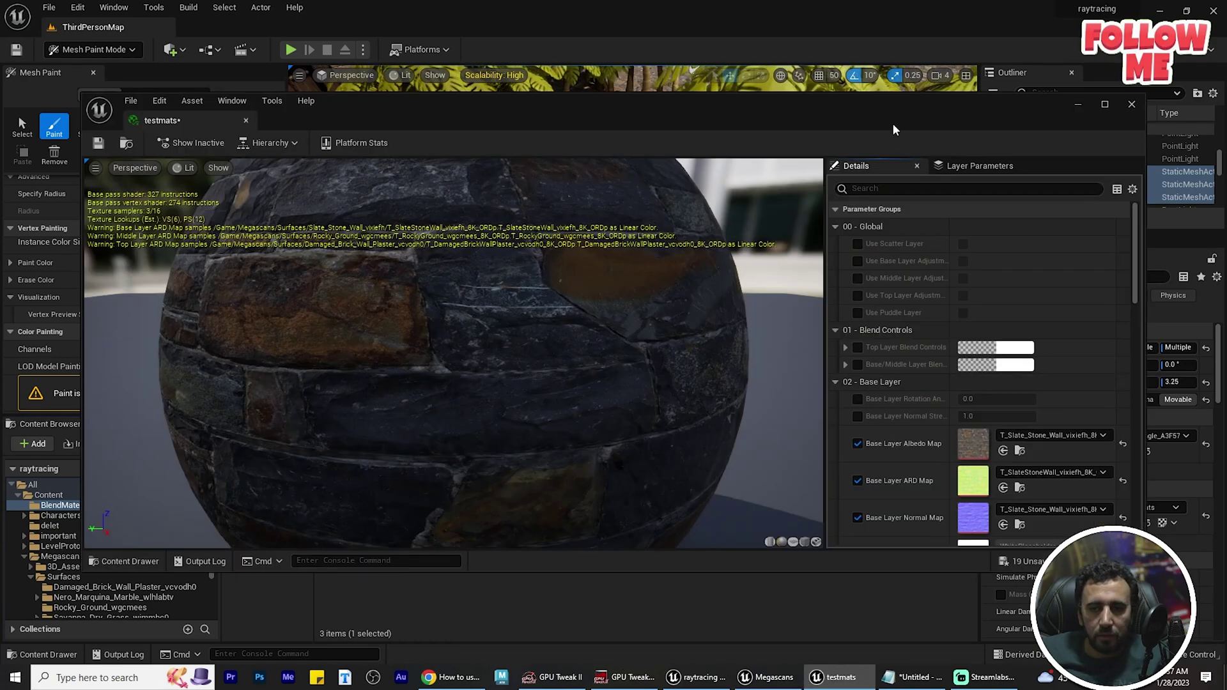
pyautogui.moveTo(894, 130); pyautogui.dragTo(641, 93)
pyautogui.scroll(-6, 646, 374)
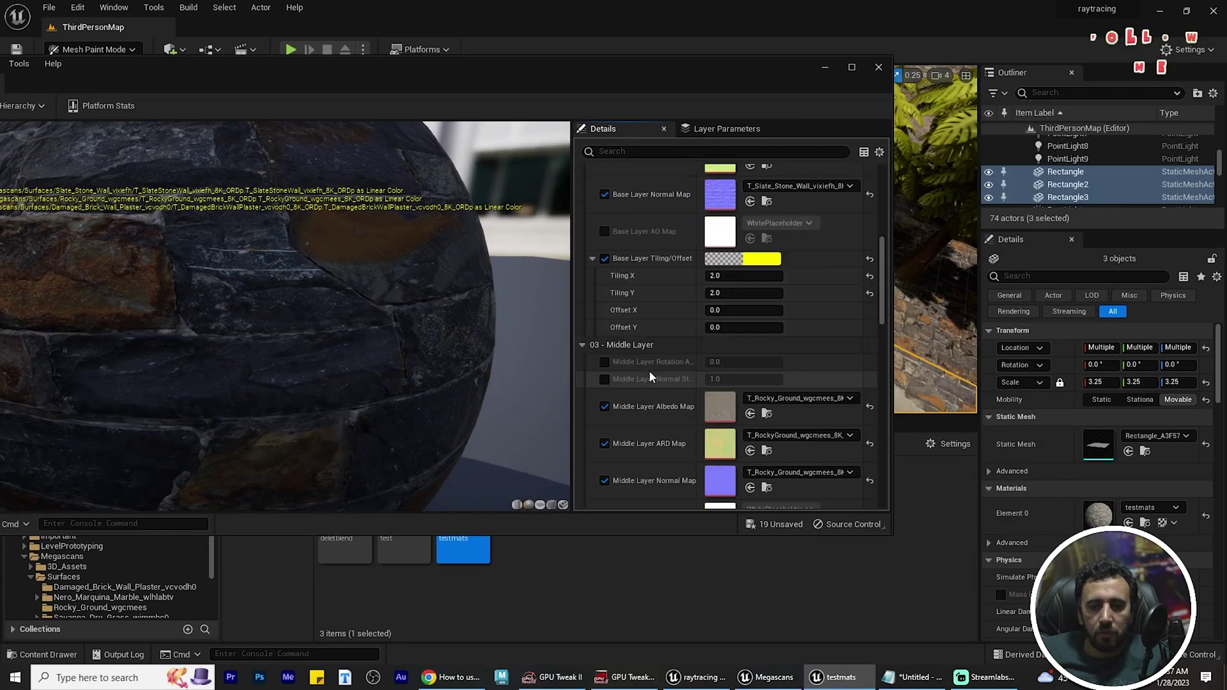
pyautogui.scroll(-1, 652, 368)
pyautogui.scroll(-2, 655, 368)
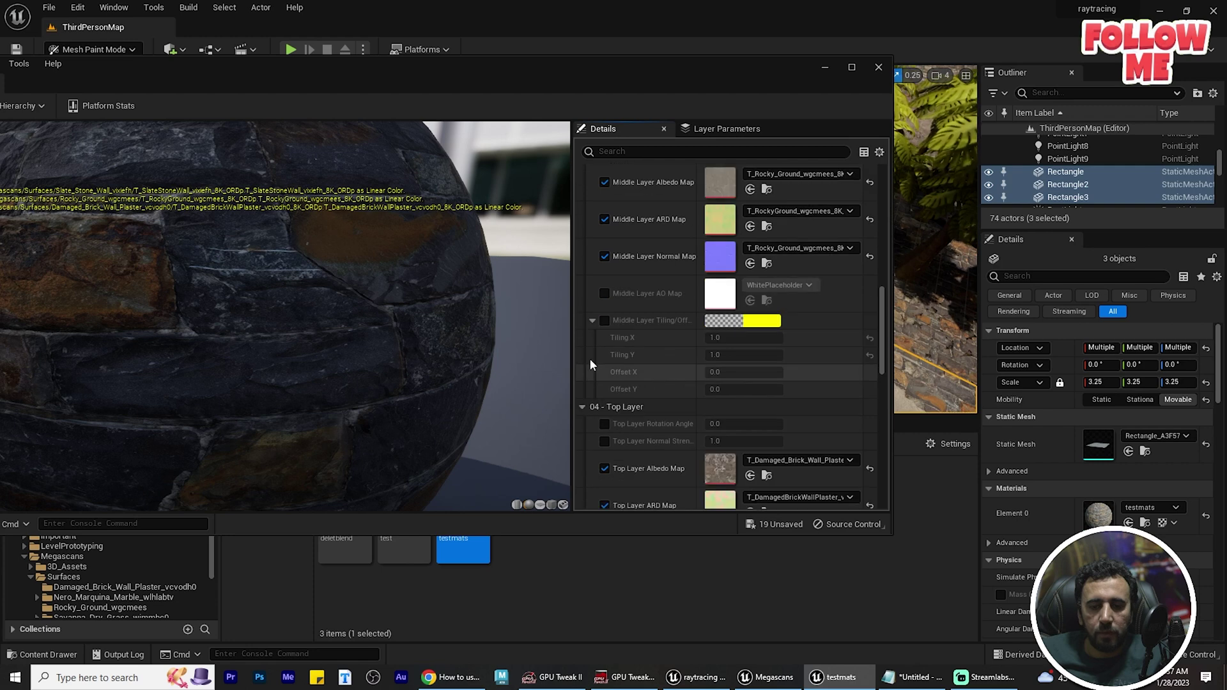
pyautogui.click(606, 321)
pyautogui.click(735, 338)
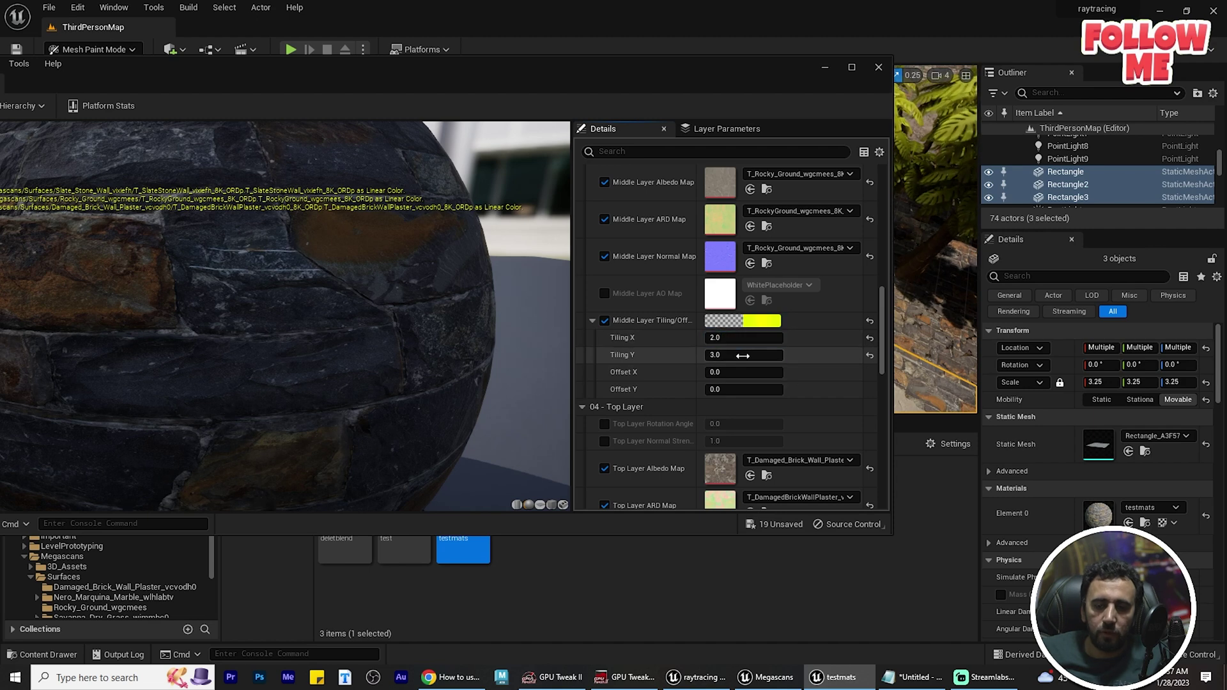
# - Enable Top Layer Tiling/Offset with Tiling X and Y at 2.0, save testmats, and return to the level
pyautogui.scroll(-8, 647, 406)
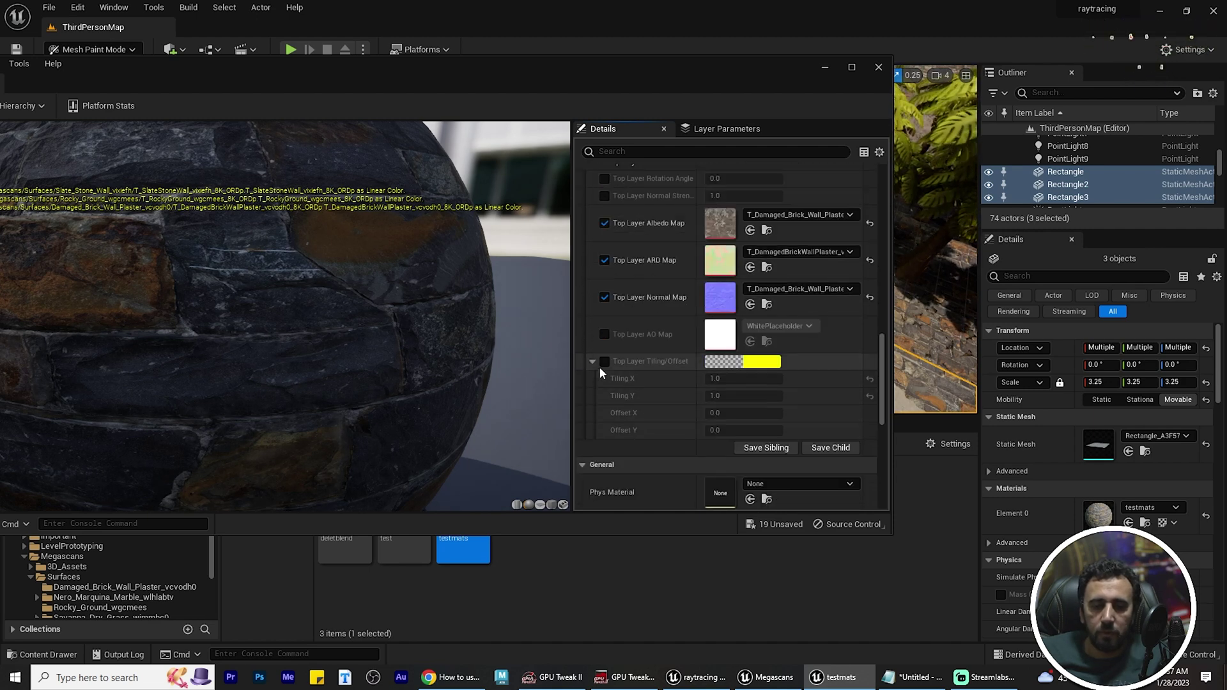
pyautogui.click(604, 361)
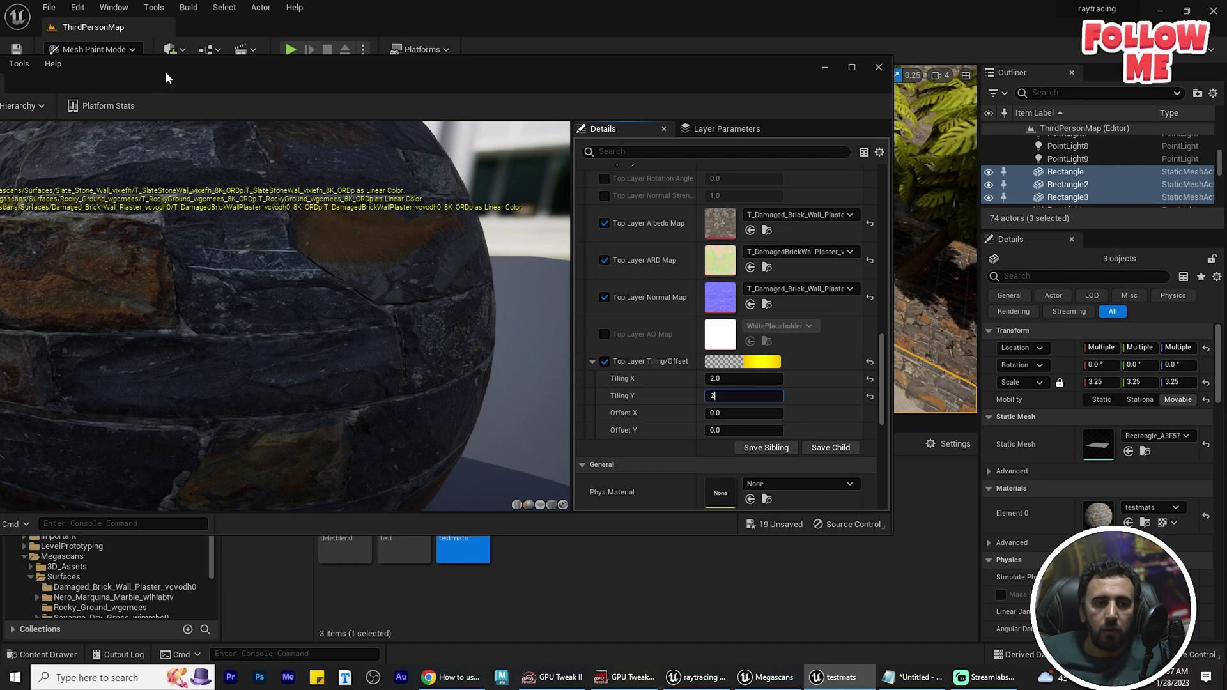
pyautogui.moveTo(165, 77); pyautogui.dragTo(437, 97)
pyautogui.click(205, 112)
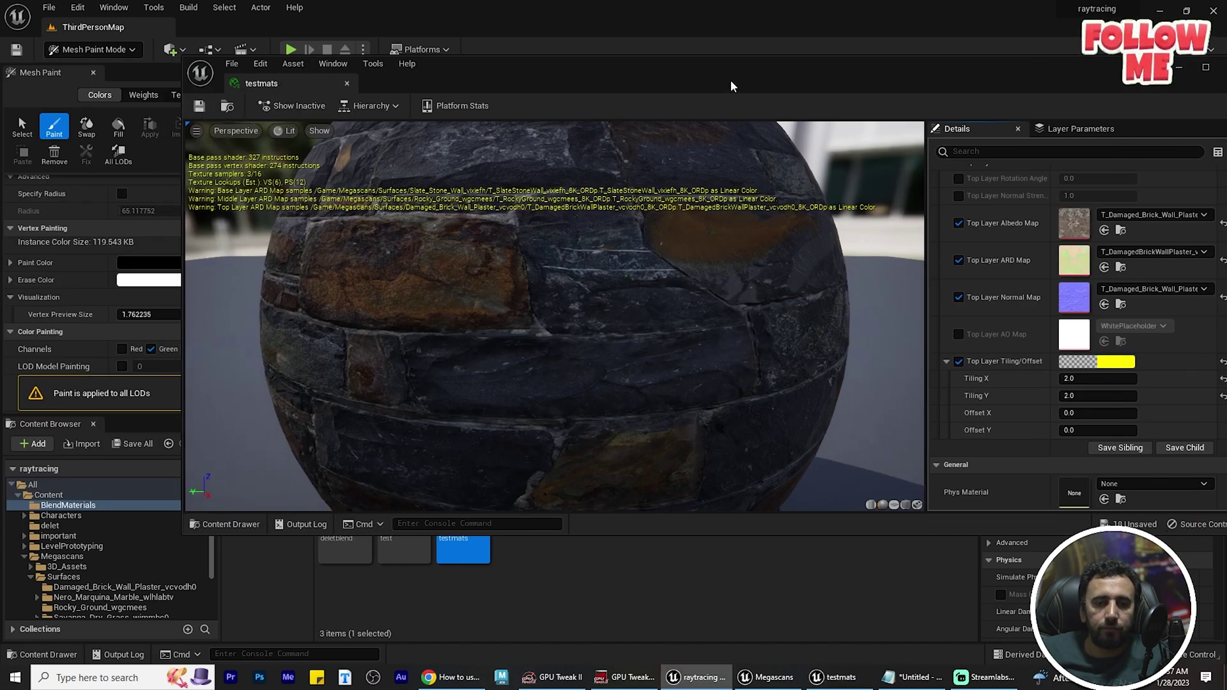
pyautogui.moveTo(731, 81); pyautogui.dragTo(362, 300)
pyautogui.click(858, 288)
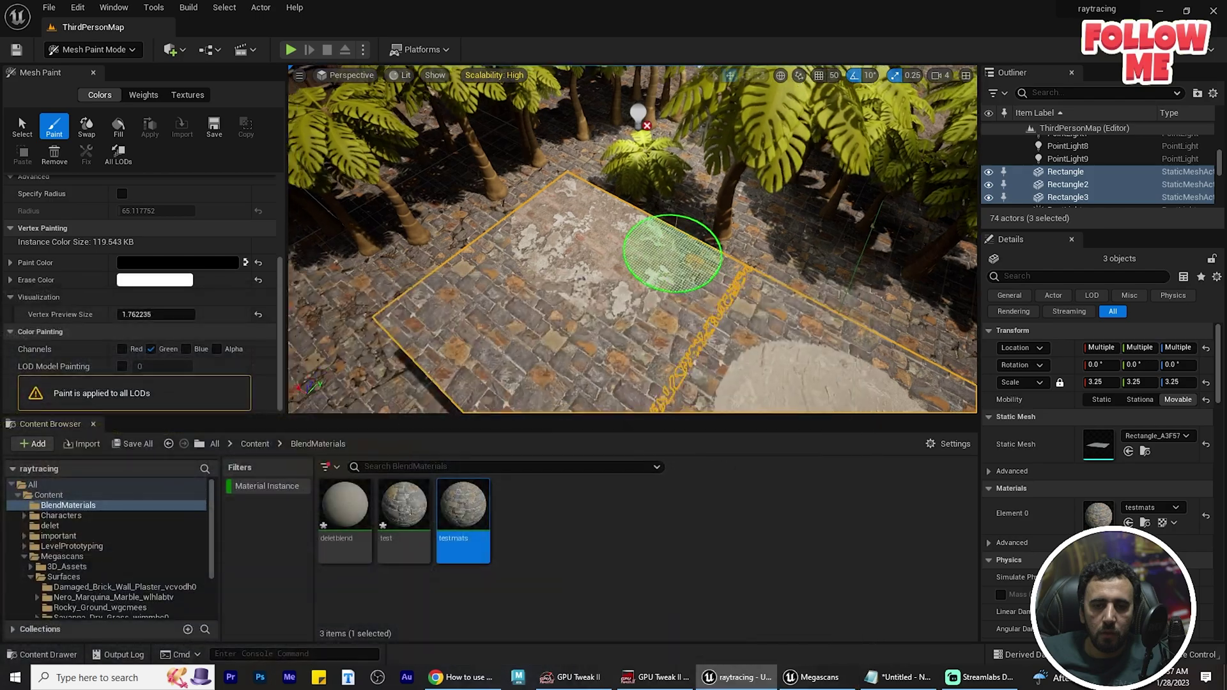
# - Paint the Green channel in black from the end plane across the seam onto the middle plane
pyautogui.moveTo(673, 254)
pyautogui.mouseDown(button='right')
pyautogui.moveTo(498, 265)
pyautogui.moveTo(415, 256)
pyautogui.moveTo(447, 250)
pyautogui.mouseUp(button='right')
pyautogui.moveTo(447, 250); pyautogui.dragTo(423, 266)
pyautogui.moveTo(423, 265)
pyautogui.mouseDown(button='right')
pyautogui.moveTo(377, 256)
pyautogui.moveTo(461, 250)
pyautogui.mouseUp(button='right')
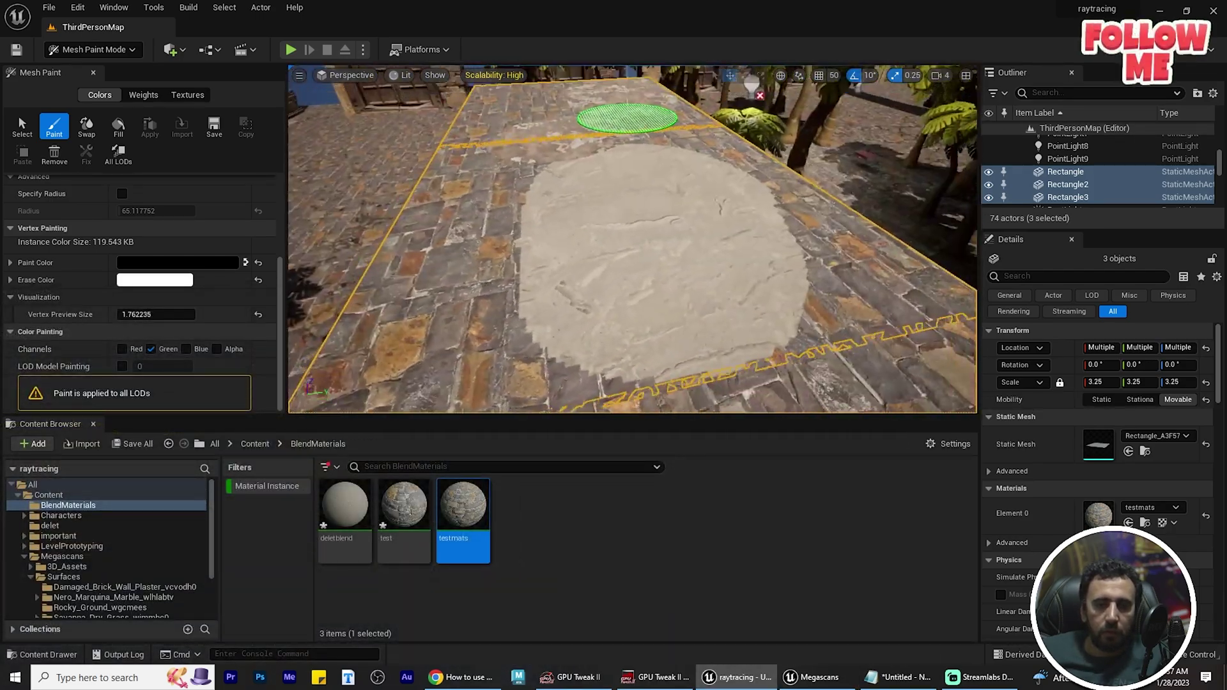
pyautogui.moveTo(626, 118)
pyautogui.mouseDown(button='right')
pyautogui.moveTo(635, 309)
pyautogui.moveTo(663, 274)
pyautogui.moveTo(658, 220)
pyautogui.moveTo(627, 259)
pyautogui.mouseUp(button='right')
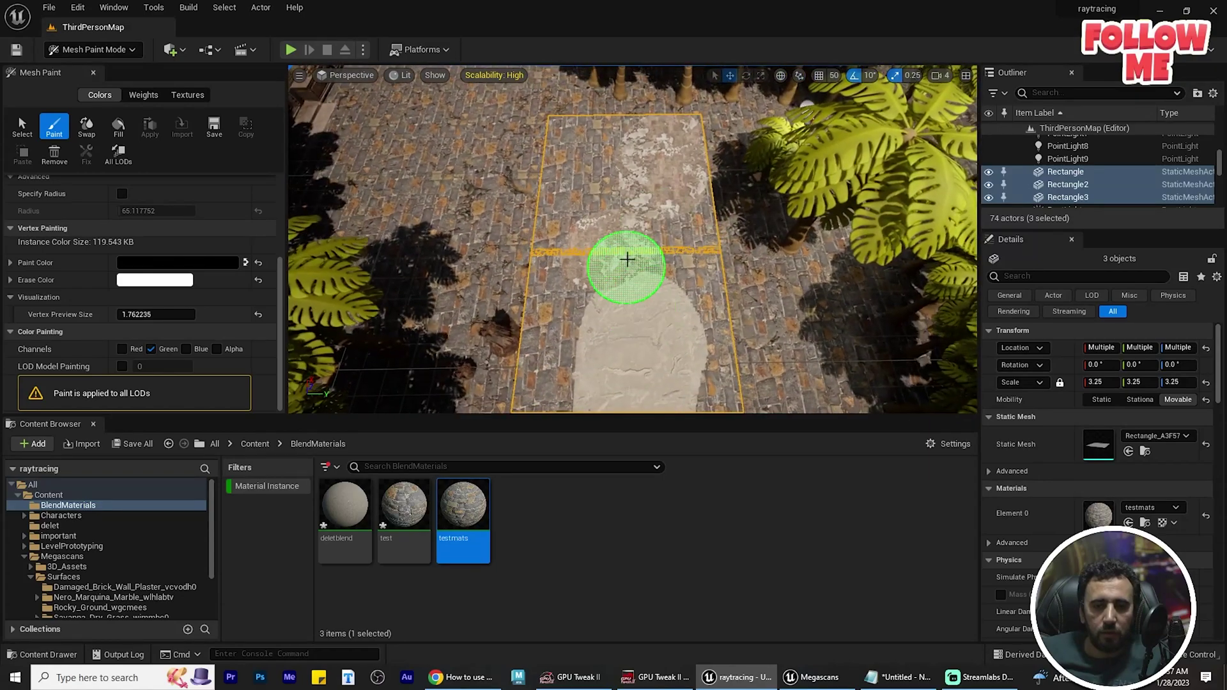
pyautogui.moveTo(627, 259)
pyautogui.mouseDown()
pyautogui.moveTo(669, 260)
pyautogui.moveTo(649, 296)
pyautogui.mouseUp()
pyautogui.moveTo(649, 296)
pyautogui.mouseDown(button='right')
pyautogui.moveTo(646, 282)
pyautogui.moveTo(460, 269)
pyautogui.moveTo(447, 255)
pyautogui.mouseUp(button='right')
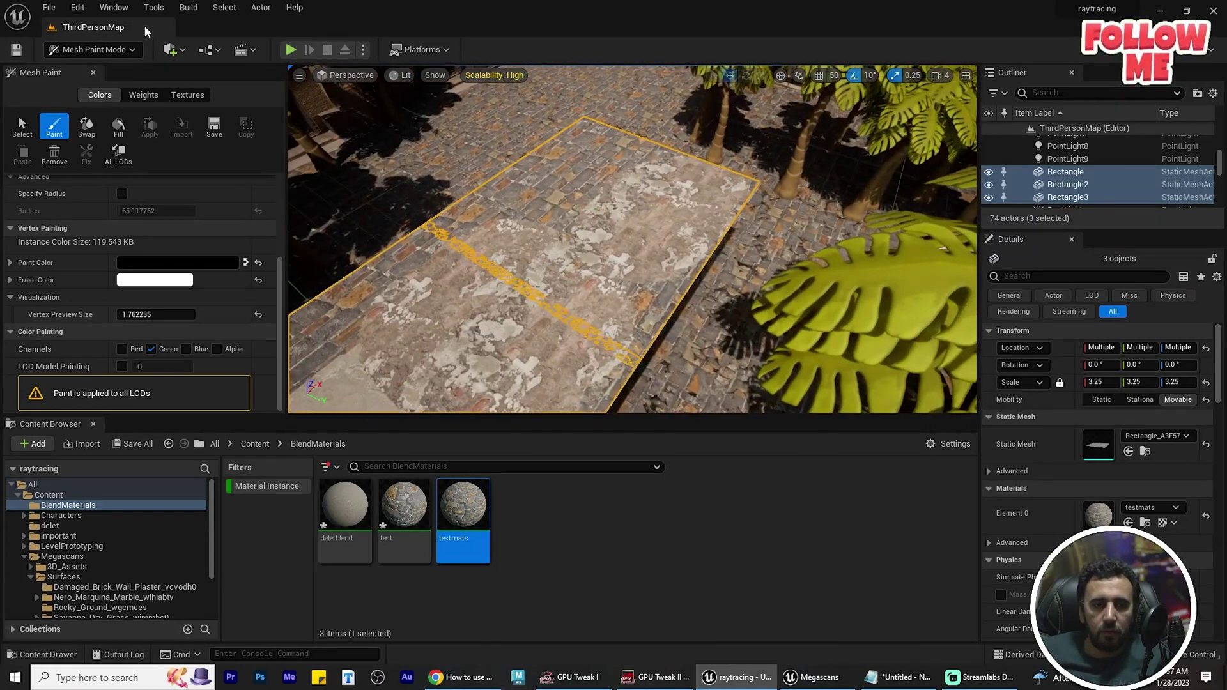
# - Switch to Selection mode and move the Rectangle plane along X to about 1828 to meet the middle plane's edge
pyautogui.click(87, 50)
pyautogui.click(77, 65)
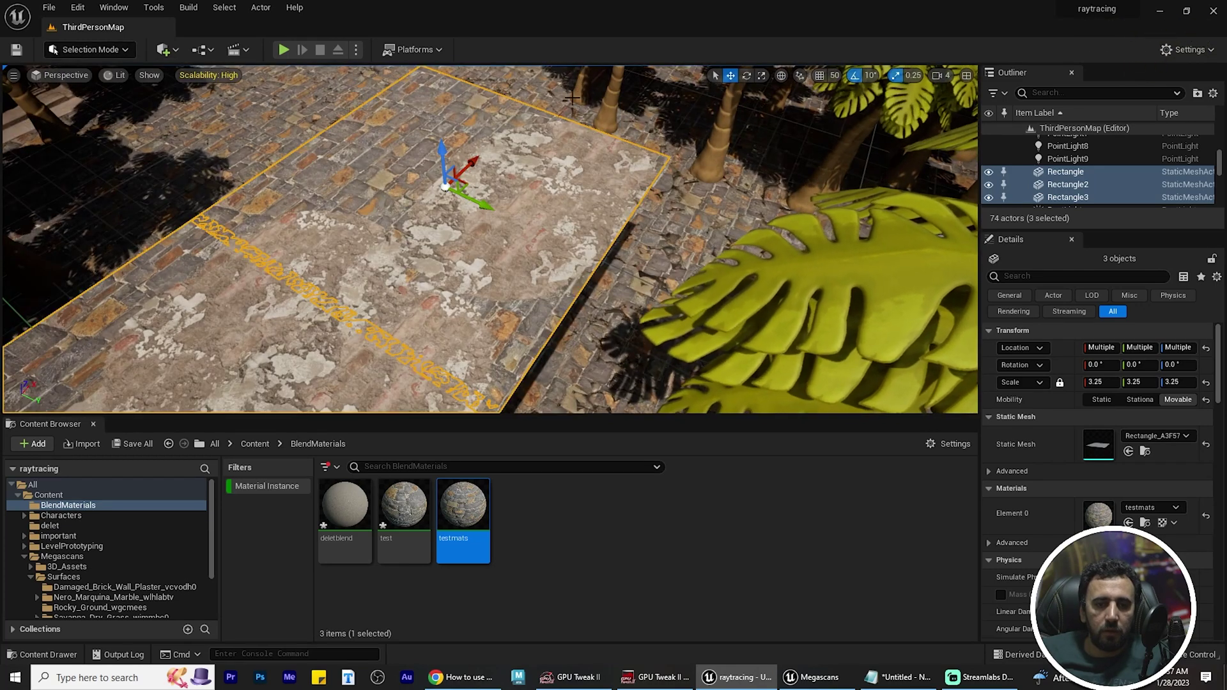
pyautogui.click(572, 98)
pyautogui.moveTo(572, 102); pyautogui.dragTo(489, 192, button='right')
pyautogui.click(486, 290)
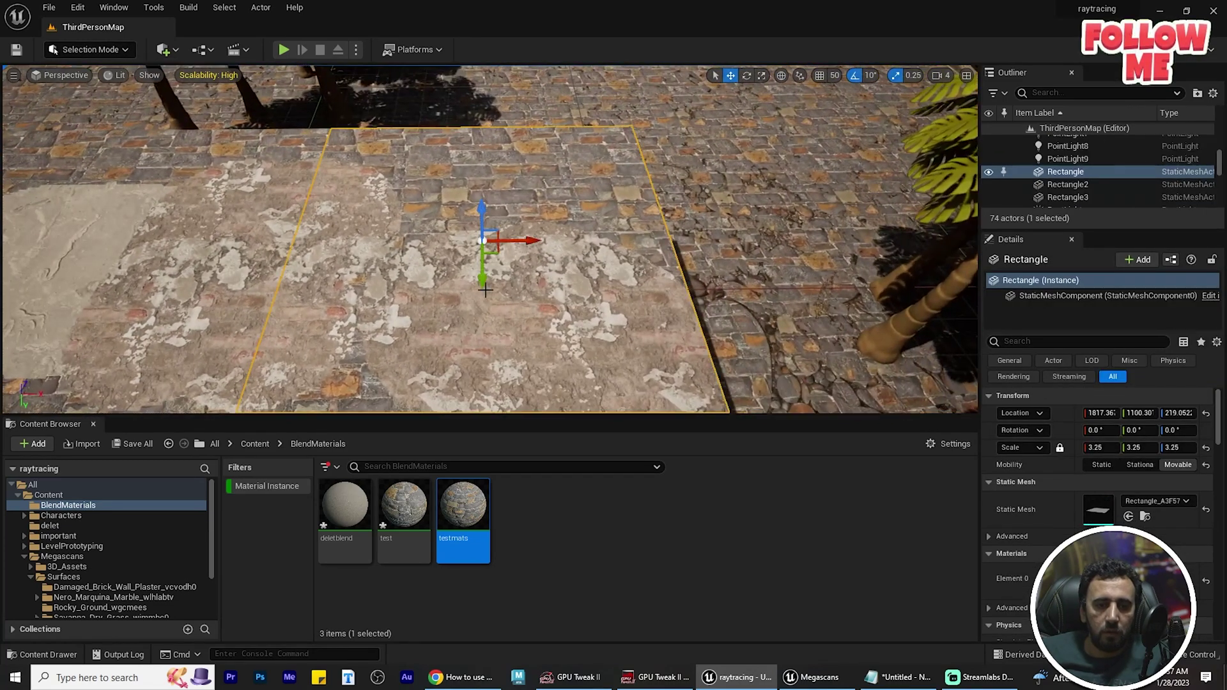
pyautogui.moveTo(519, 245); pyautogui.dragTo(536, 245)
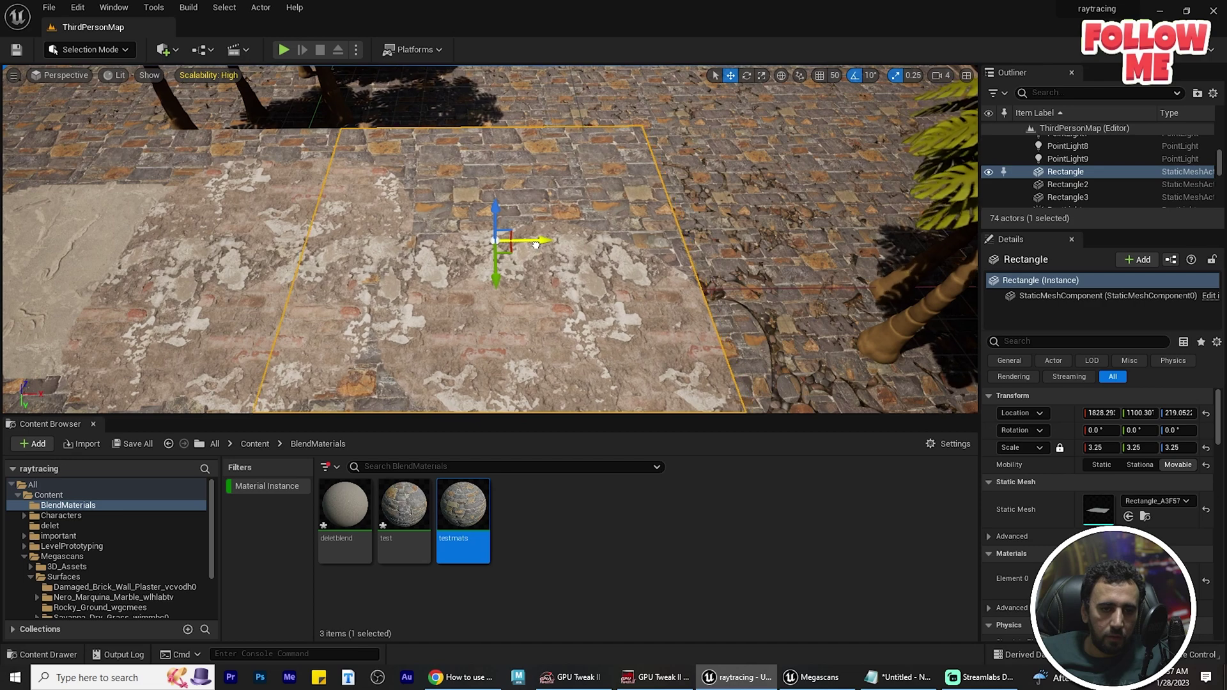
pyautogui.click(664, 135)
# - Move the Rectangle3 plane along X to about 1179 to align it with the middle plane's edge
pyautogui.moveTo(499, 264); pyautogui.dragTo(334, 287, button='right')
pyautogui.click(398, 289)
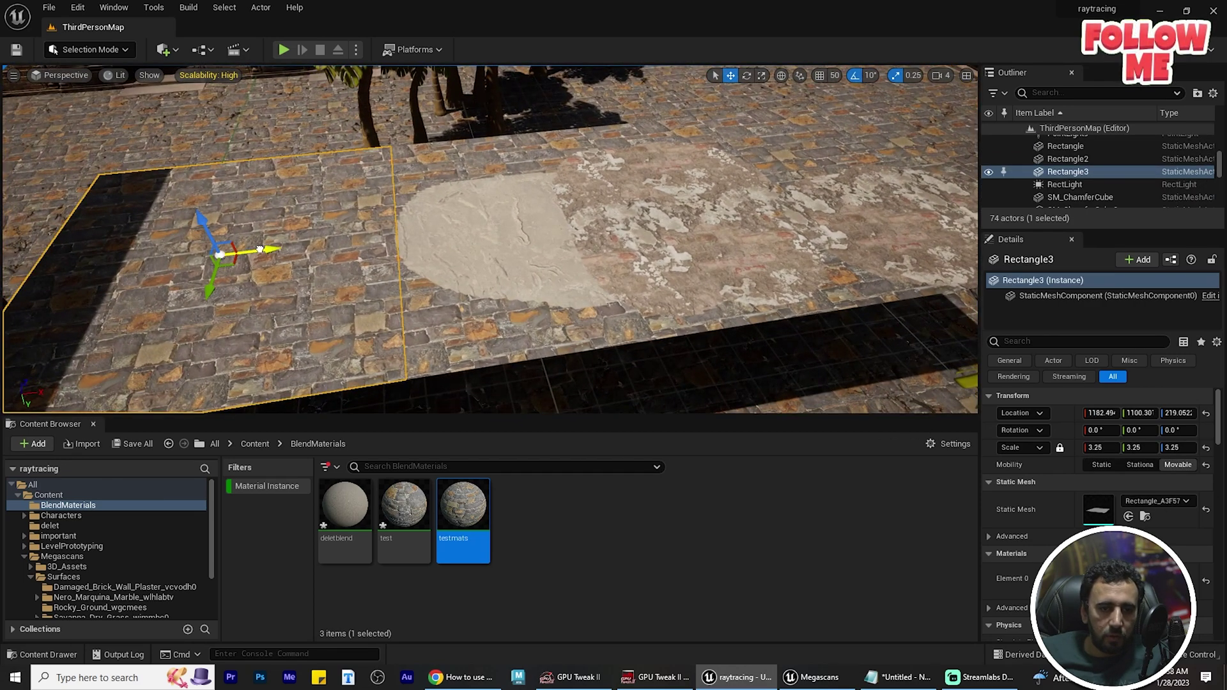
pyautogui.moveTo(260, 250); pyautogui.dragTo(256, 253)
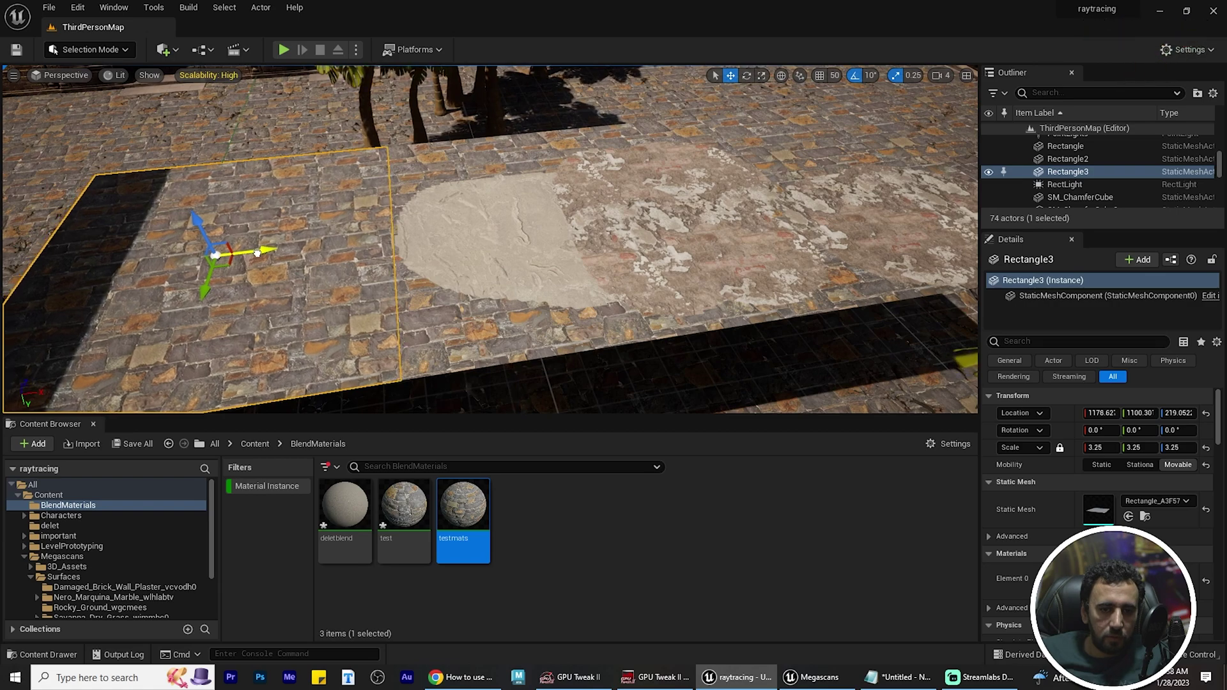
pyautogui.click(543, 368)
pyautogui.moveTo(544, 263); pyautogui.dragTo(447, 281, button='right')
# - Select all three planes and return to Mesh Paint mode with the vertex color Paint brush
pyautogui.click(252, 169)
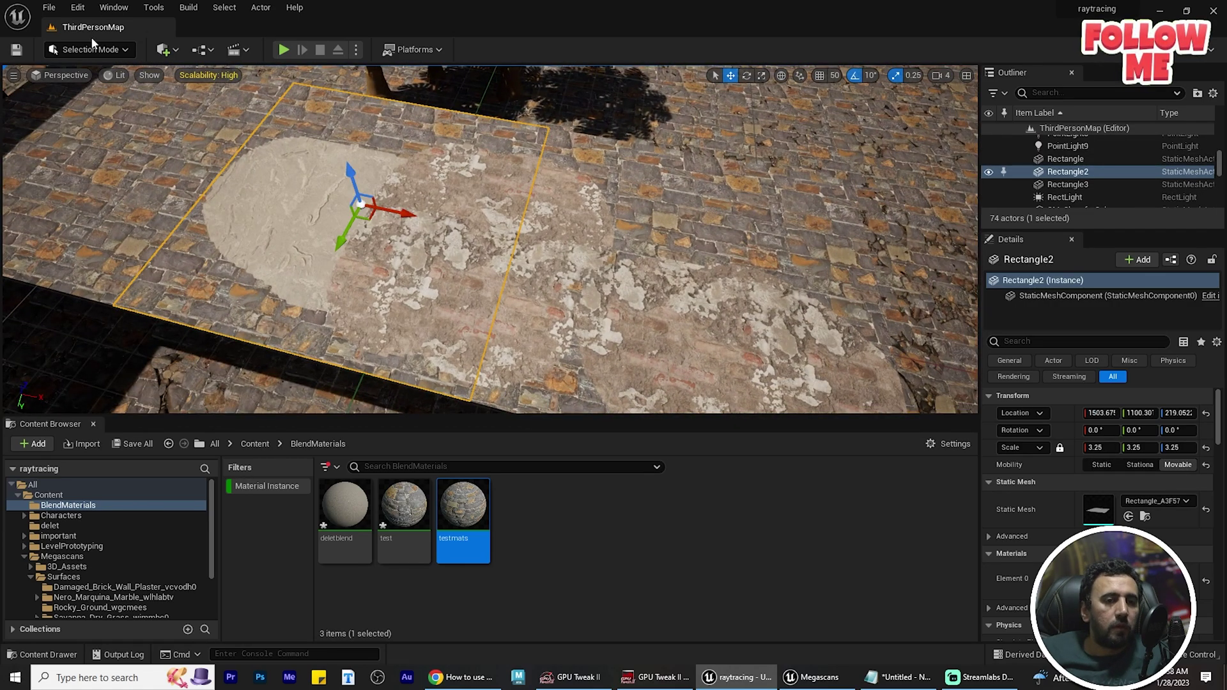
pyautogui.keyDown('ctrl'); pyautogui.click(578, 260); pyautogui.keyUp('ctrl')
pyautogui.keyDown('ctrl'); pyautogui.click(771, 277); pyautogui.keyUp('ctrl')
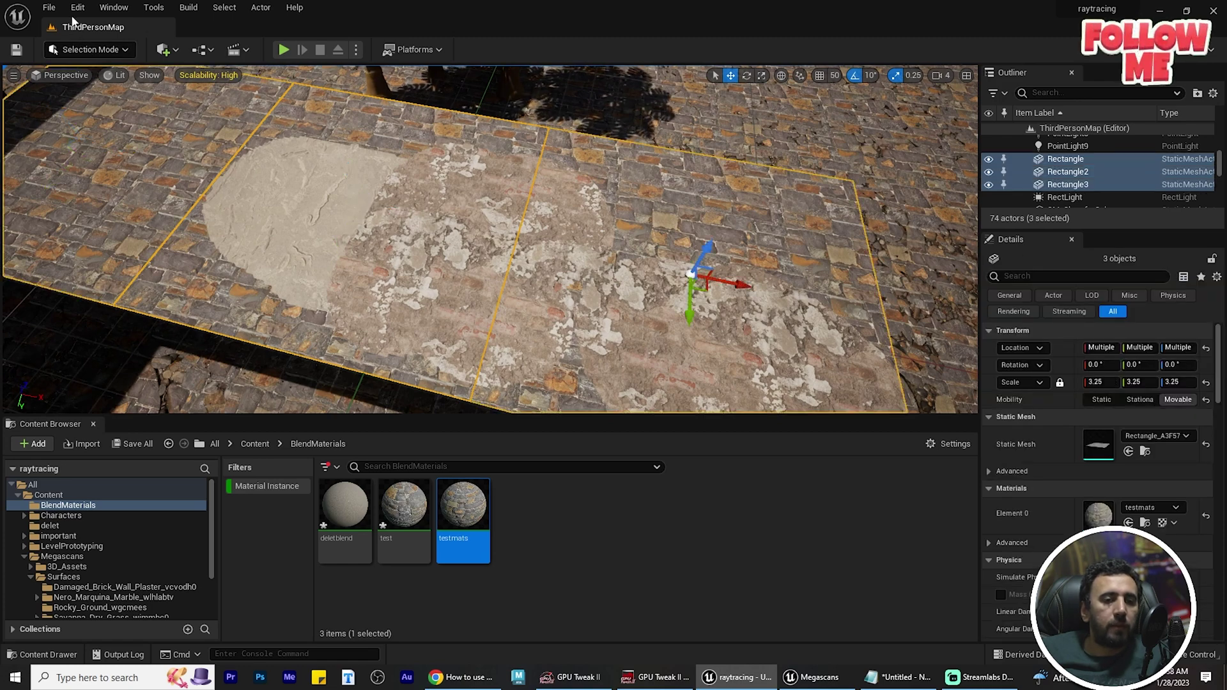
pyautogui.click(77, 50)
pyautogui.click(96, 110)
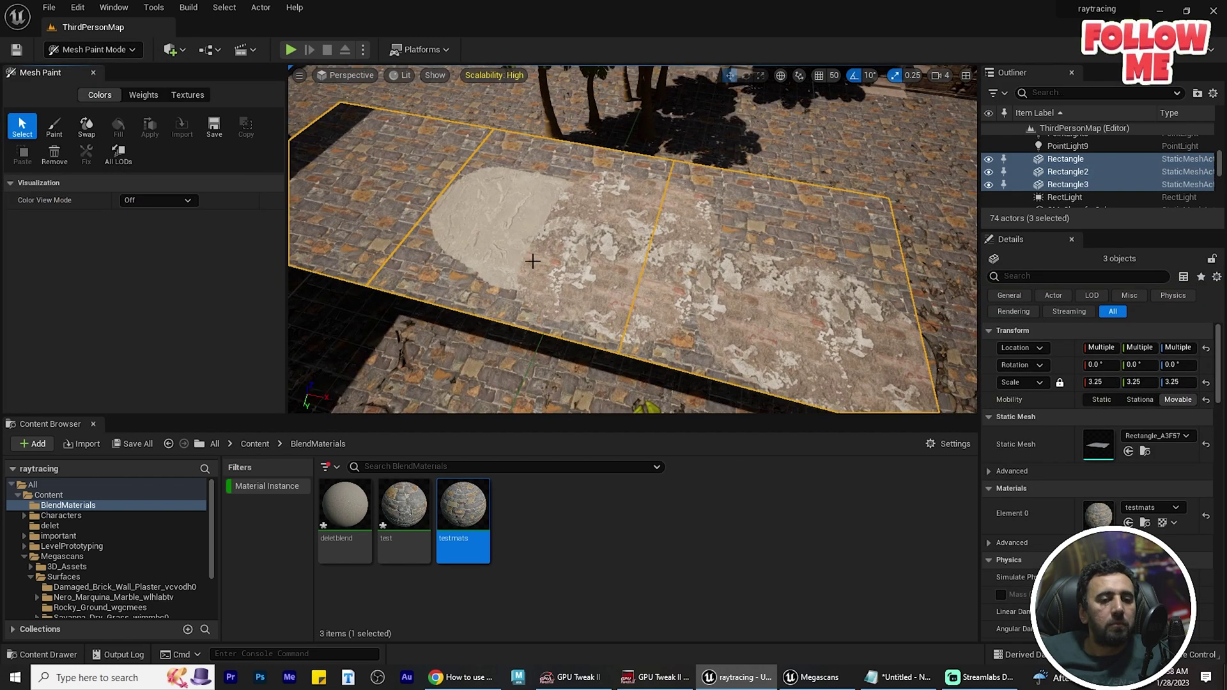
pyautogui.click(49, 137)
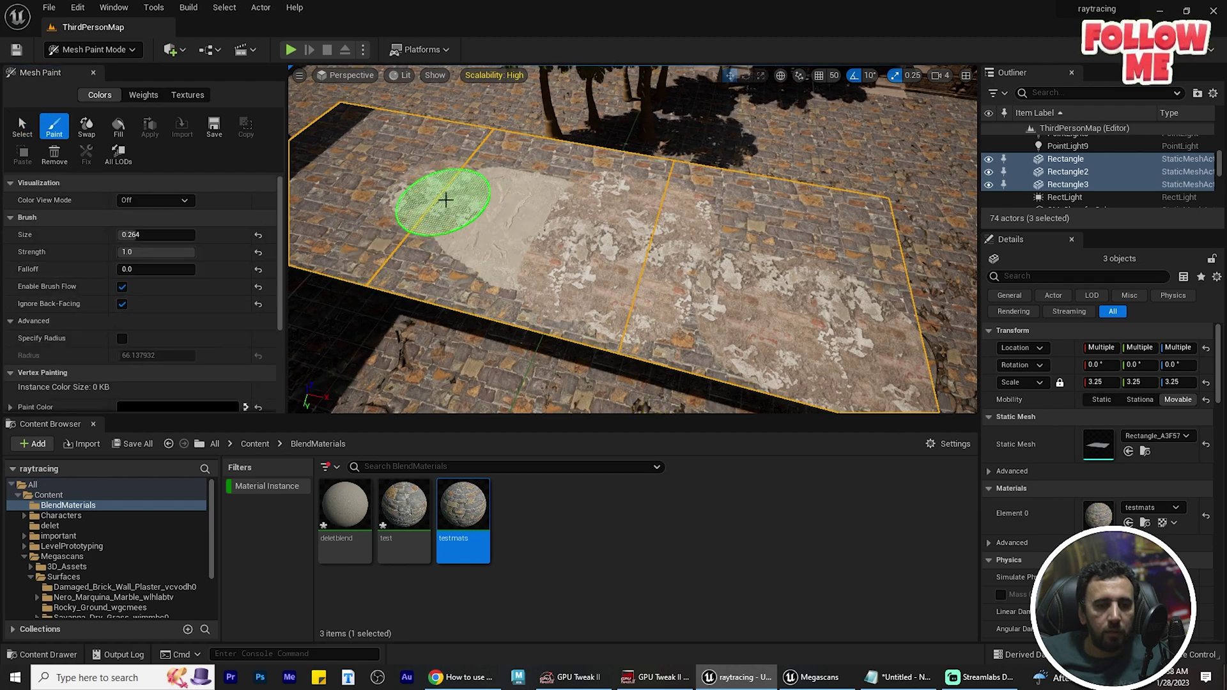
# - Paint black from the middle plane onto Rectangle3, then paint white over part of Rectangle3's Red-channel patch
pyautogui.moveTo(446, 200); pyautogui.dragTo(474, 208)
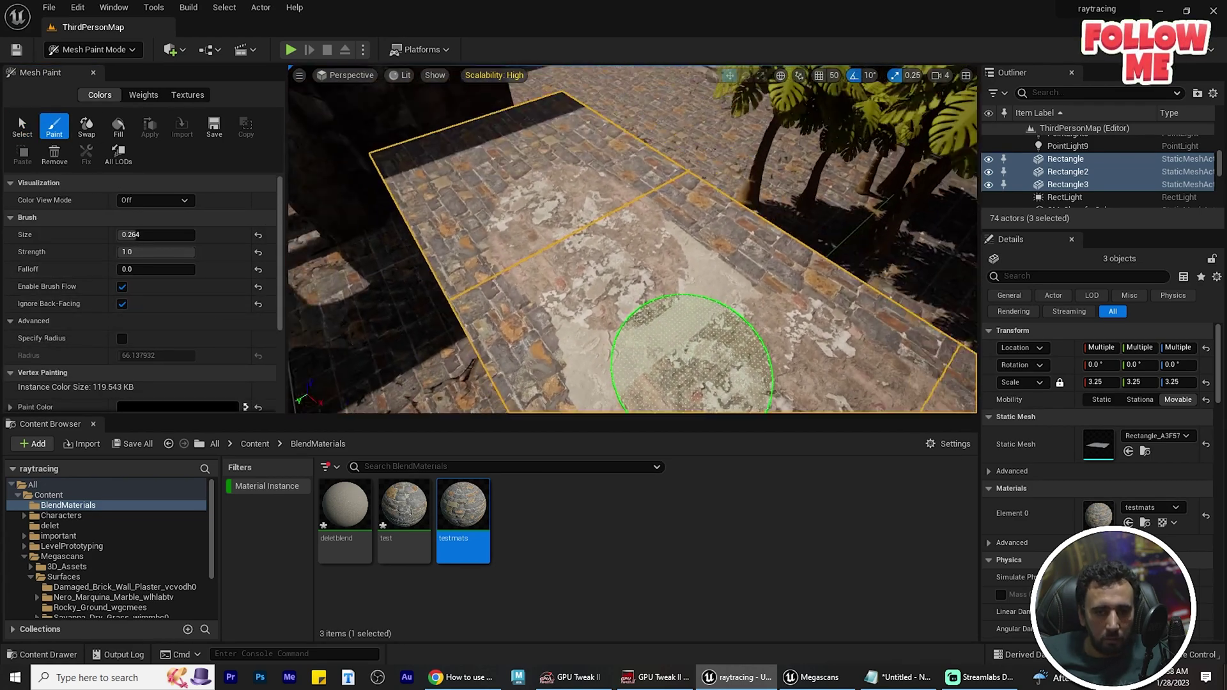
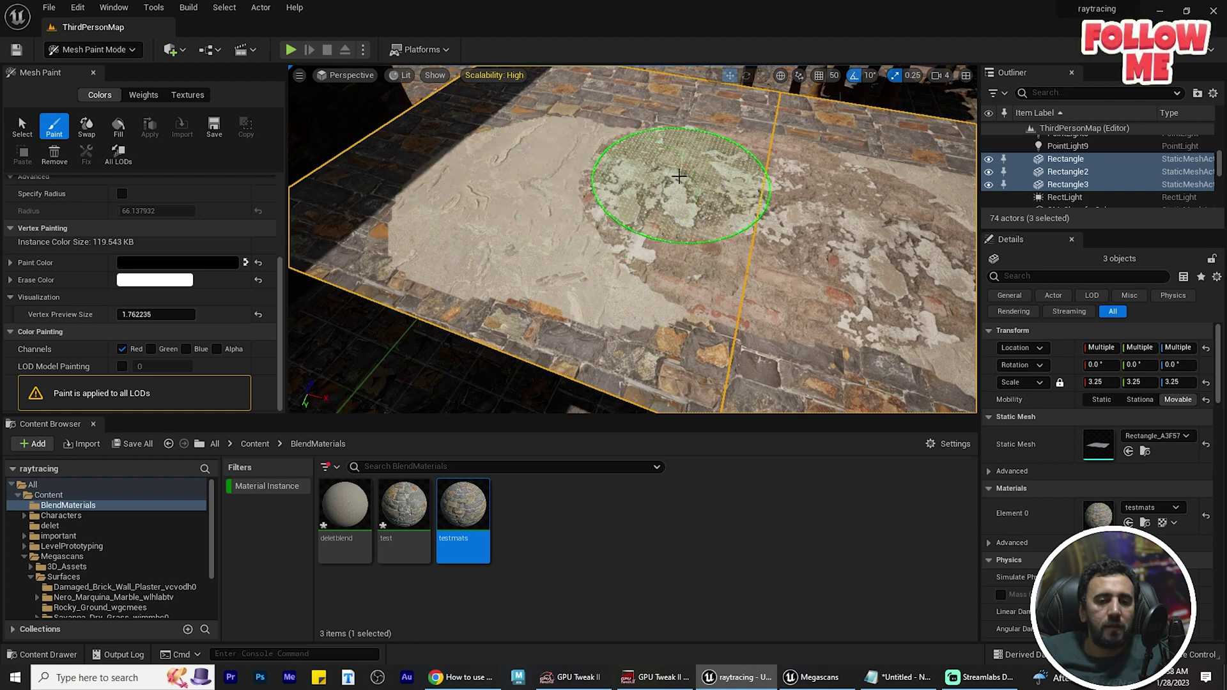
pyautogui.moveTo(560, 219); pyautogui.dragTo(575, 186)
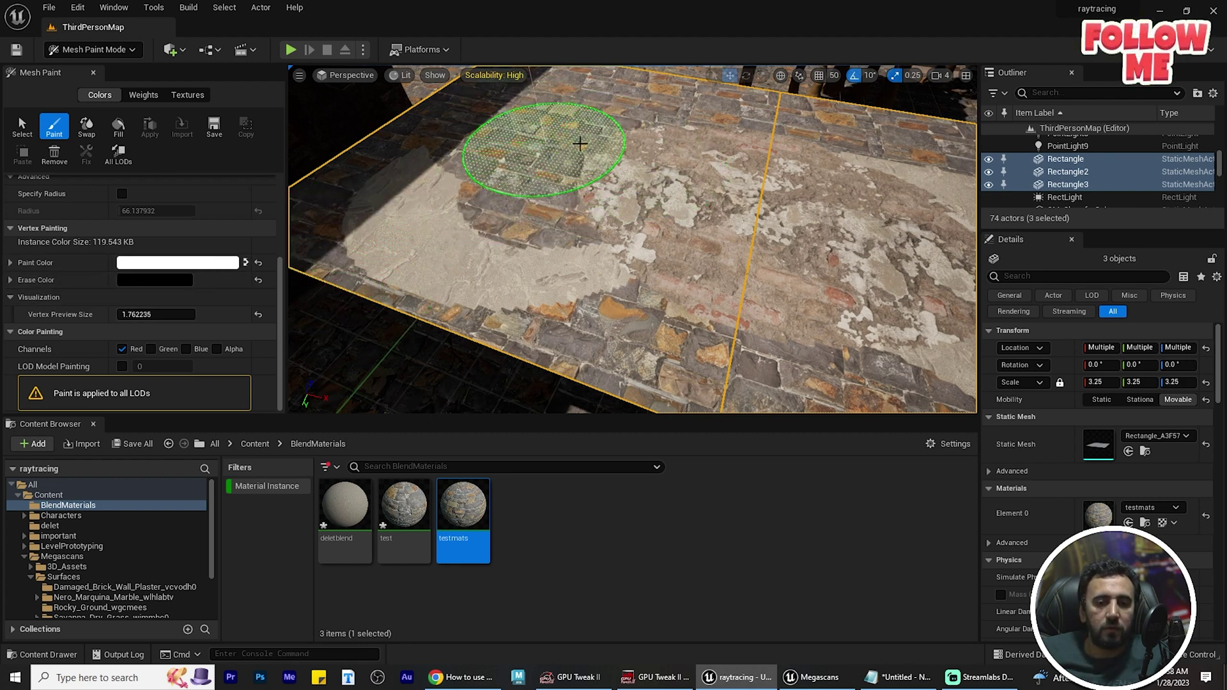
# - Swap the paint color back to black and paint a Red-channel stroke near Rectangle3's outer corner
pyautogui.moveTo(617, 139)
pyautogui.mouseDown(button='right')
pyautogui.moveTo(620, 121)
pyautogui.moveTo(600, 172)
pyautogui.moveTo(575, 198)
pyautogui.moveTo(563, 185)
pyautogui.moveTo(628, 160)
pyautogui.mouseUp(button='right')
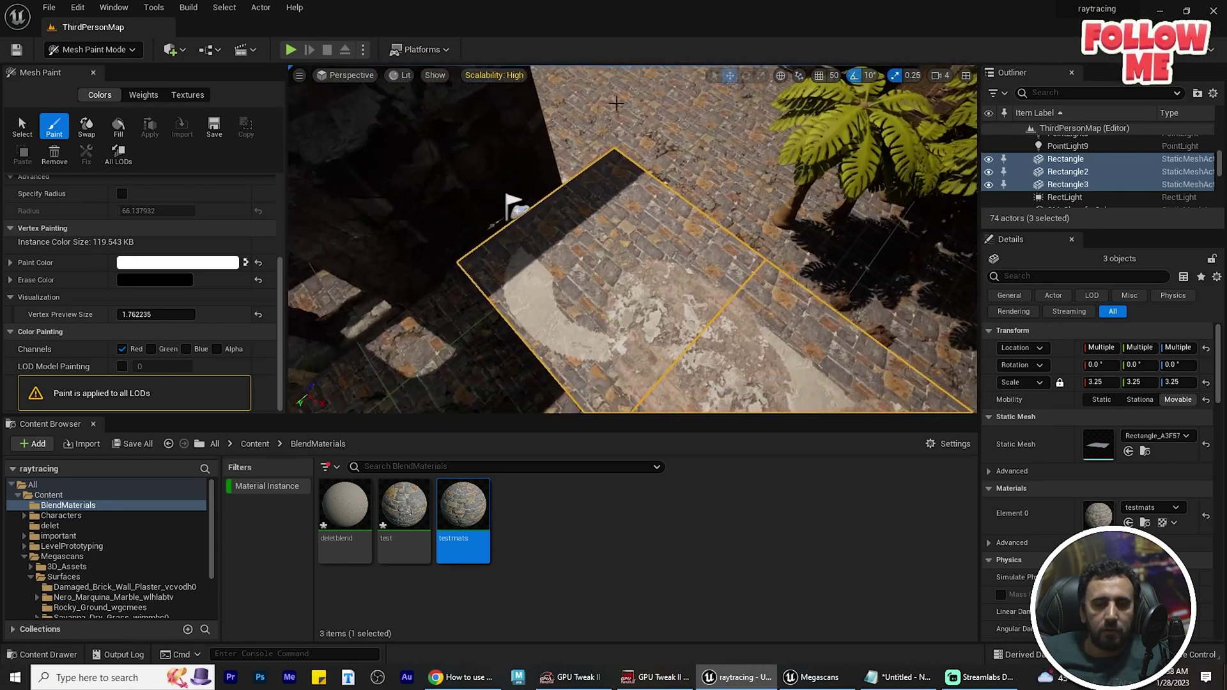
pyautogui.press('x')
pyautogui.moveTo(685, 204); pyautogui.dragTo(667, 183)
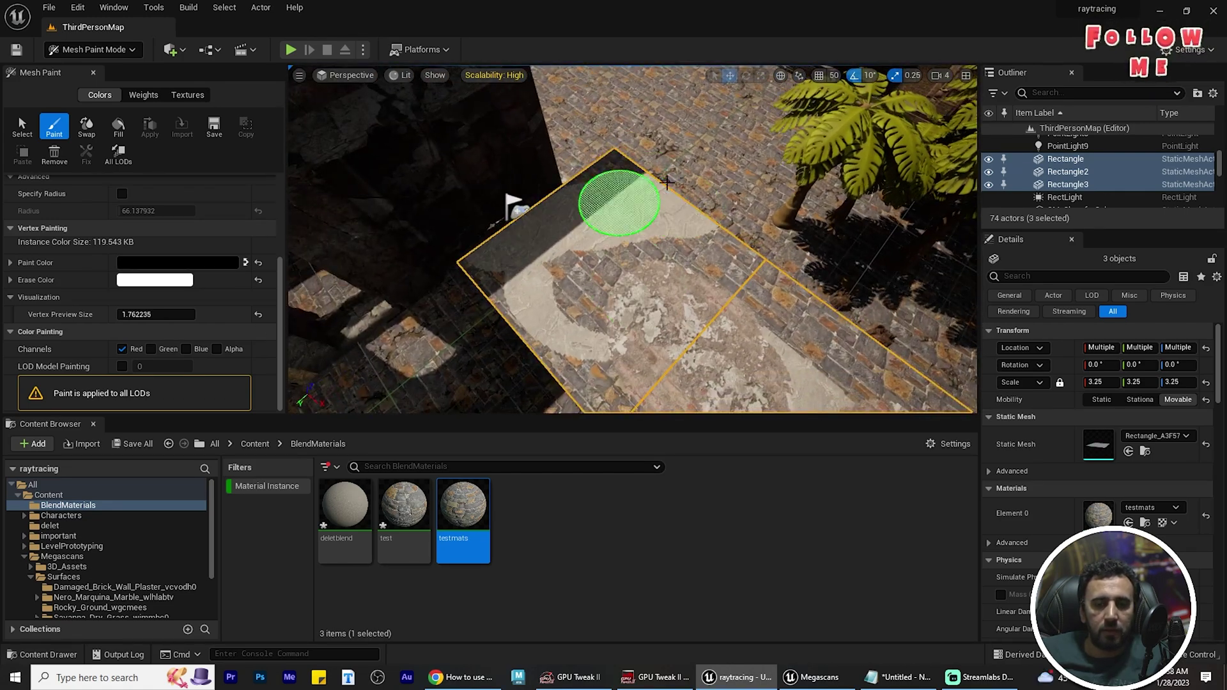
pyautogui.moveTo(630, 288)
pyautogui.mouseDown(button='right')
pyautogui.moveTo(792, 294)
pyautogui.moveTo(562, 288)
pyautogui.mouseUp(button='right')
pyautogui.moveTo(510, 141)
pyautogui.mouseDown(button='right')
pyautogui.moveTo(466, 197)
pyautogui.moveTo(835, 361)
pyautogui.mouseUp(button='right')
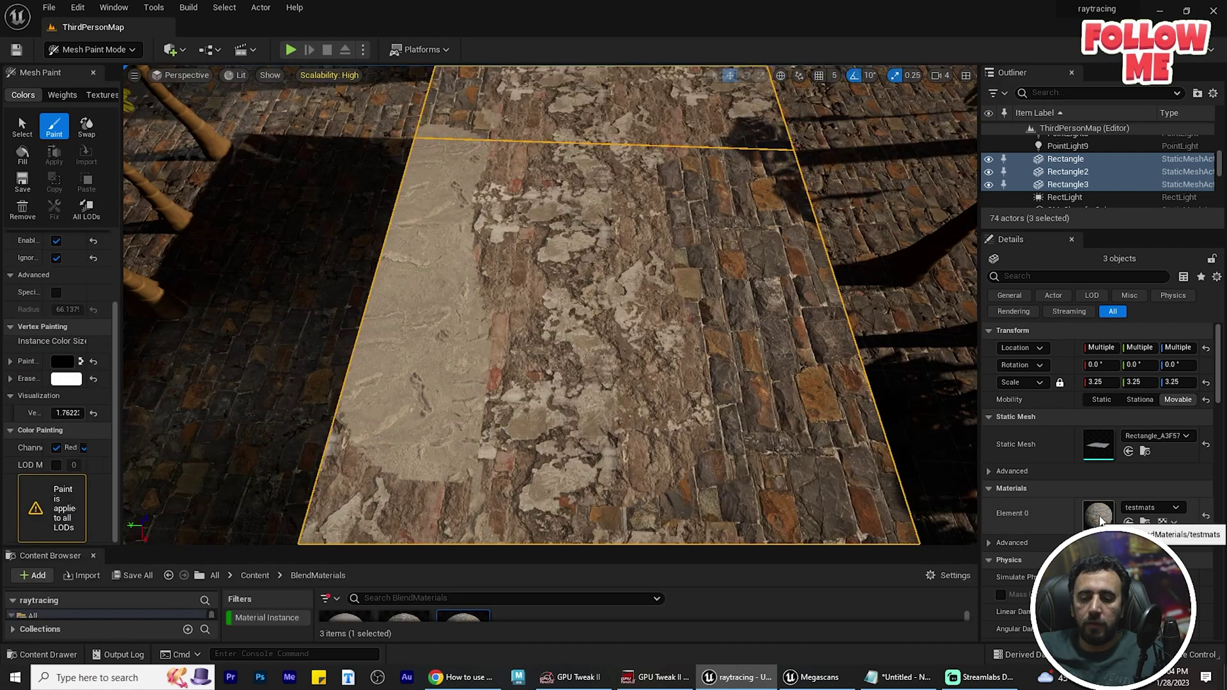
# - Open the testmats material instance beside the painted planes and filter its parameters by "blend"
pyautogui.doubleClick(1099, 515)
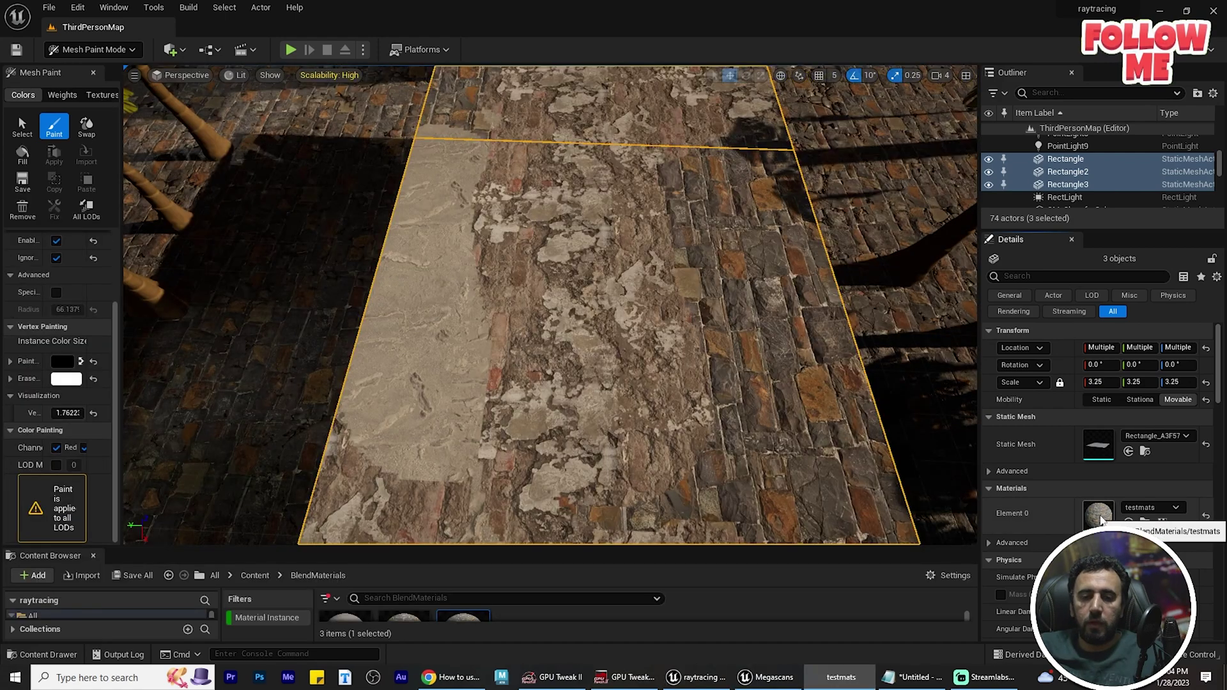
pyautogui.moveTo(679, 110); pyautogui.dragTo(508, 66)
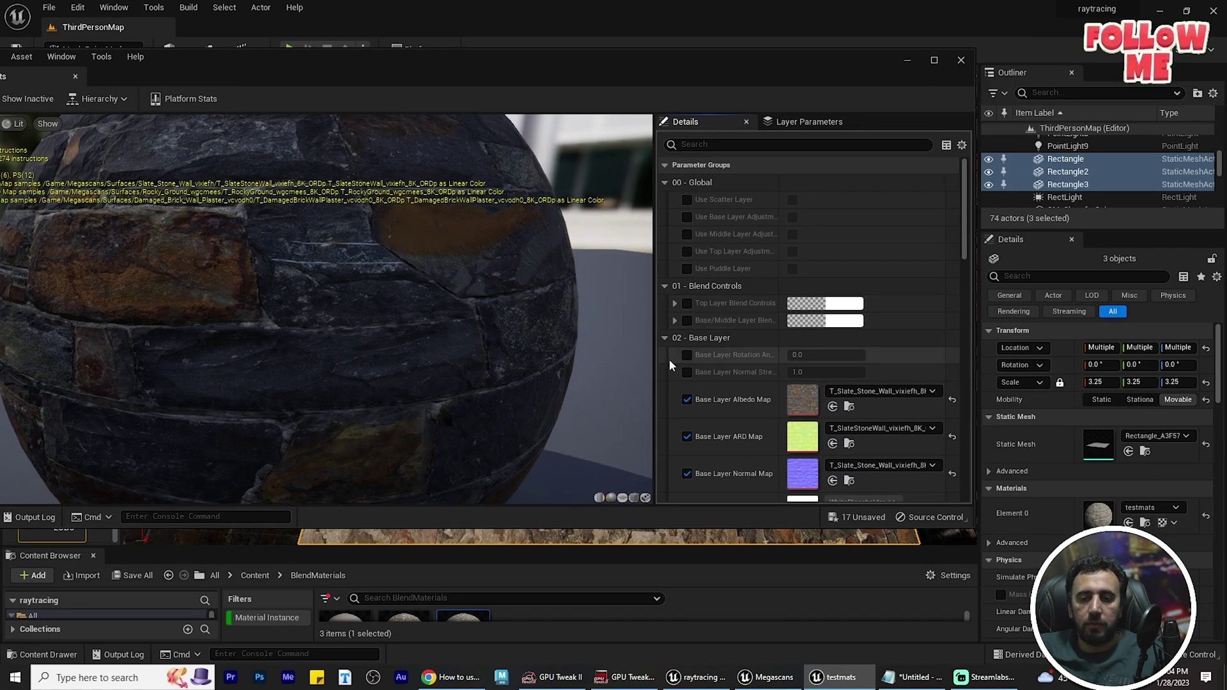
pyautogui.scroll(-5, 670, 359)
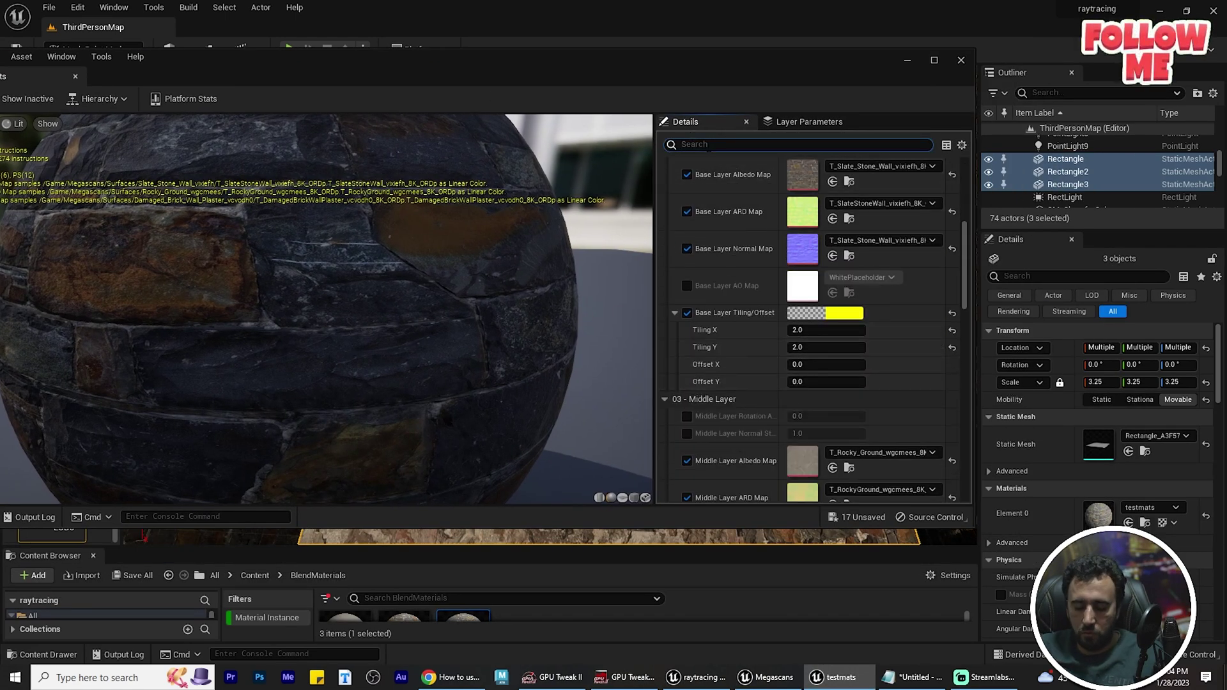
pyautogui.click(708, 145)
pyautogui.write('blend')
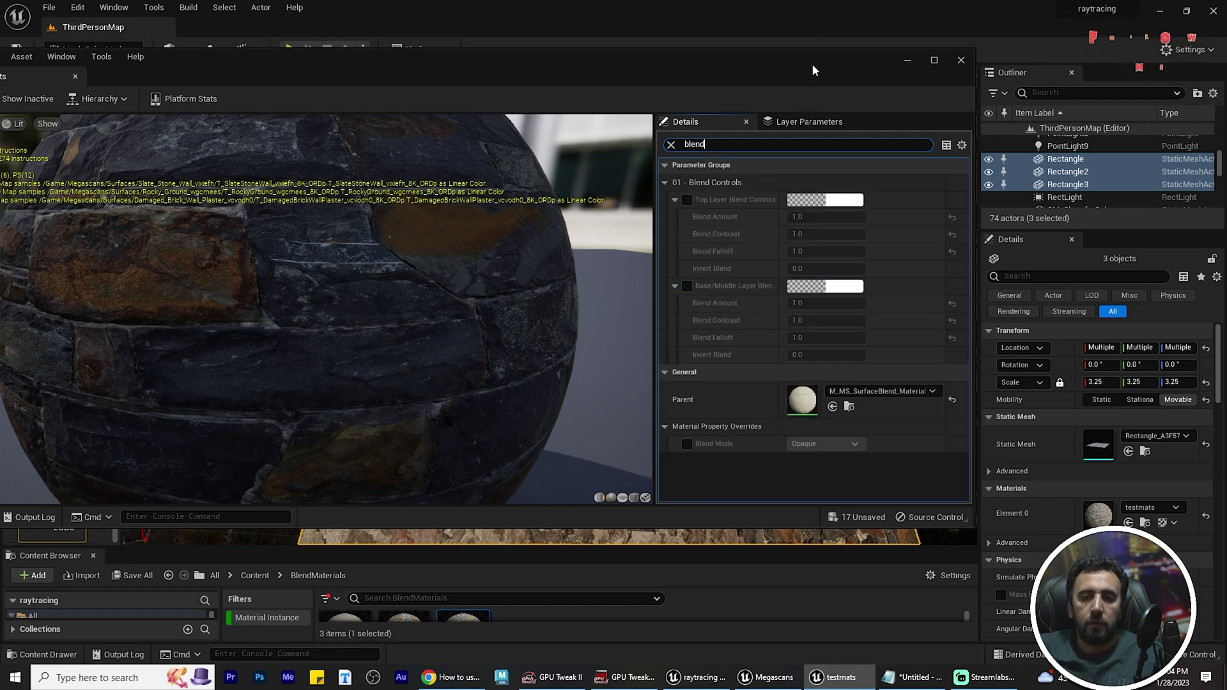
pyautogui.moveTo(811, 63); pyautogui.dragTo(181, 72)
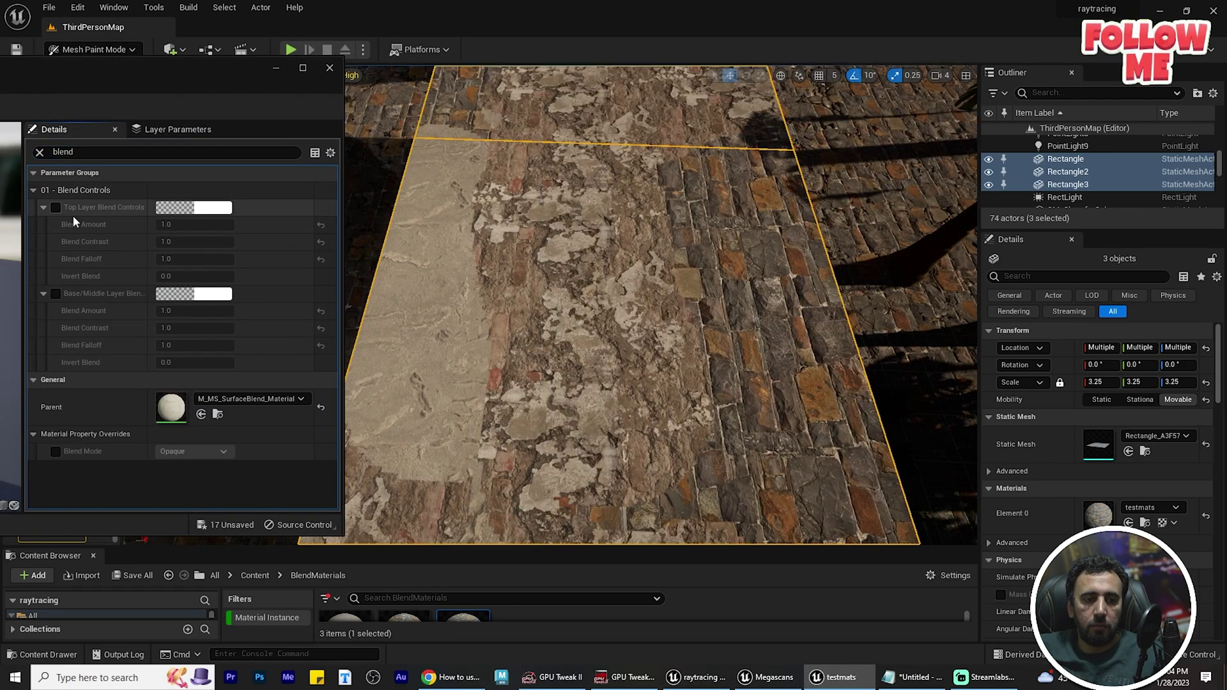
# - Enable the Top Layer Blend Controls and set Blend Amount to about -0.22, Blend Contrast to 1.15 and Blend Falloff to 1.96
pyautogui.click(56, 207)
pyautogui.moveTo(195, 225)
pyautogui.mouseDown()
pyautogui.moveTo(220, 224)
pyautogui.moveTo(201, 225)
pyautogui.mouseUp()
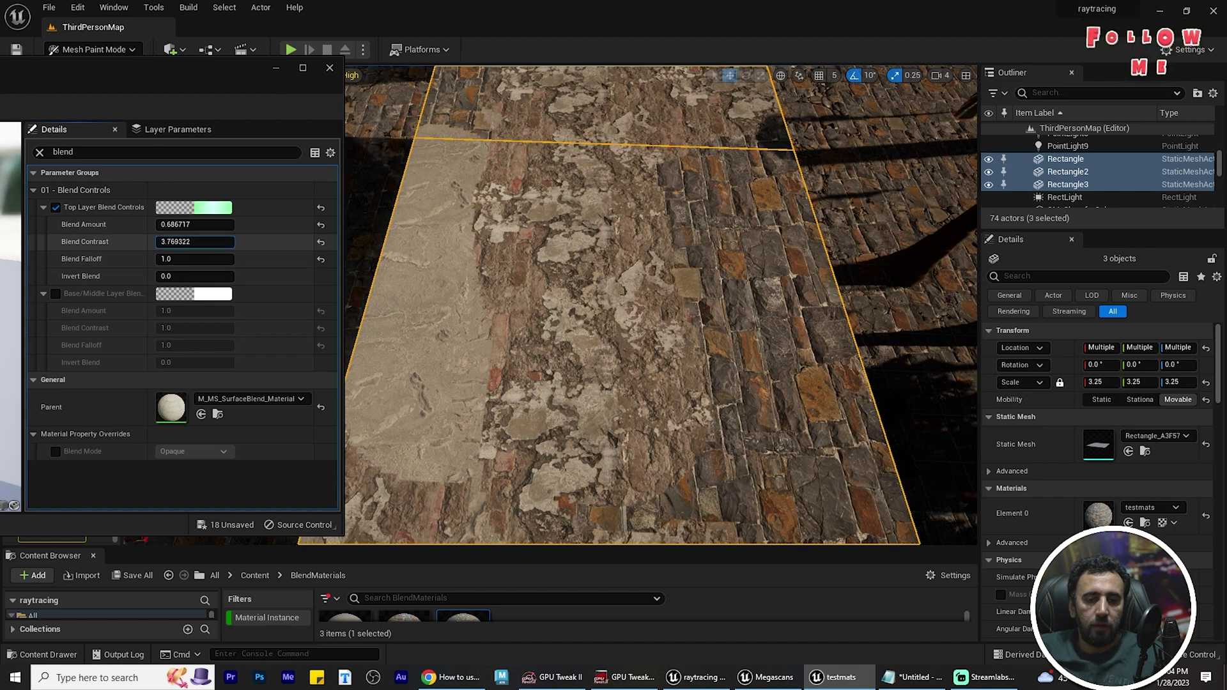
pyautogui.moveTo(195, 242); pyautogui.dragTo(221, 241)
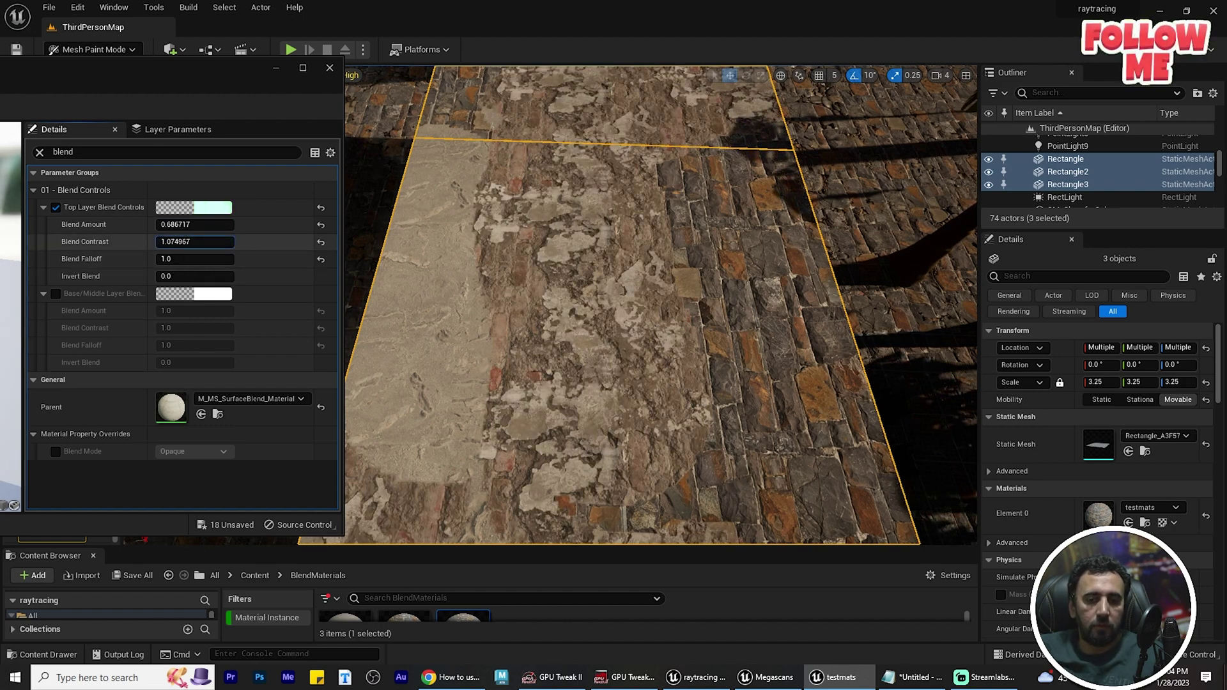
pyautogui.moveTo(195, 259); pyautogui.dragTo(199, 225)
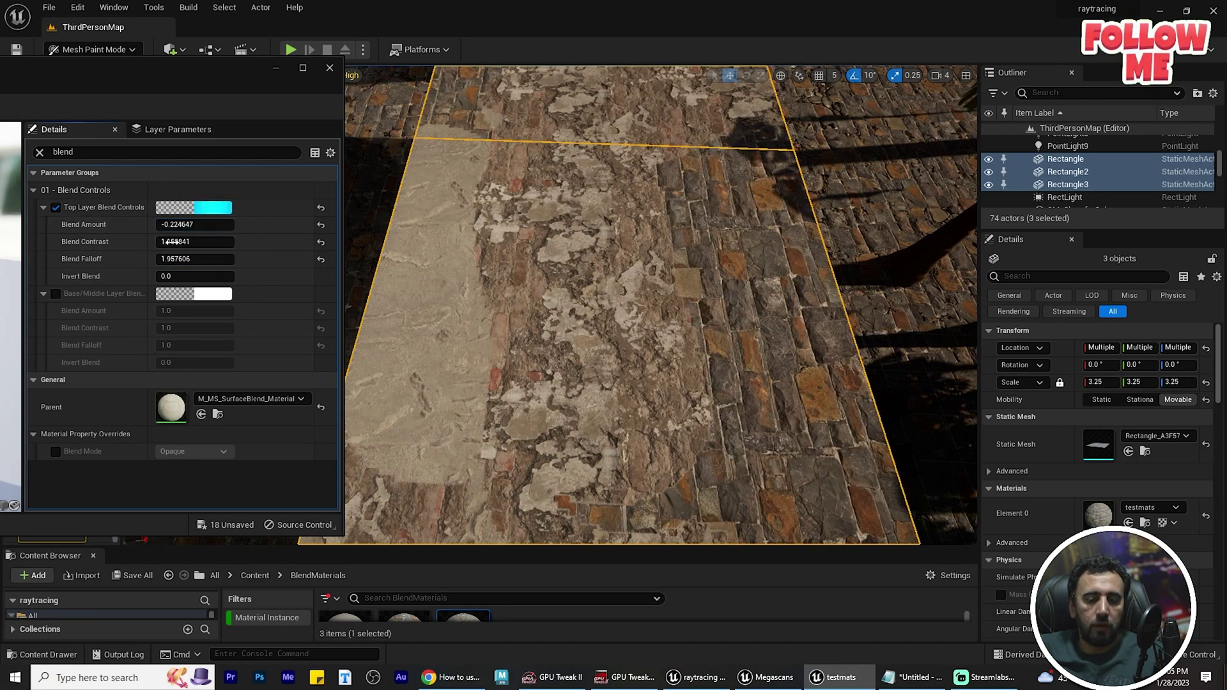
# - Enable the Base/Middle Layer blend controls, setting Blend Amount to about 14.79 and Invert Blend to 0.144, and adjust Blend Contrast
pyautogui.click(56, 294)
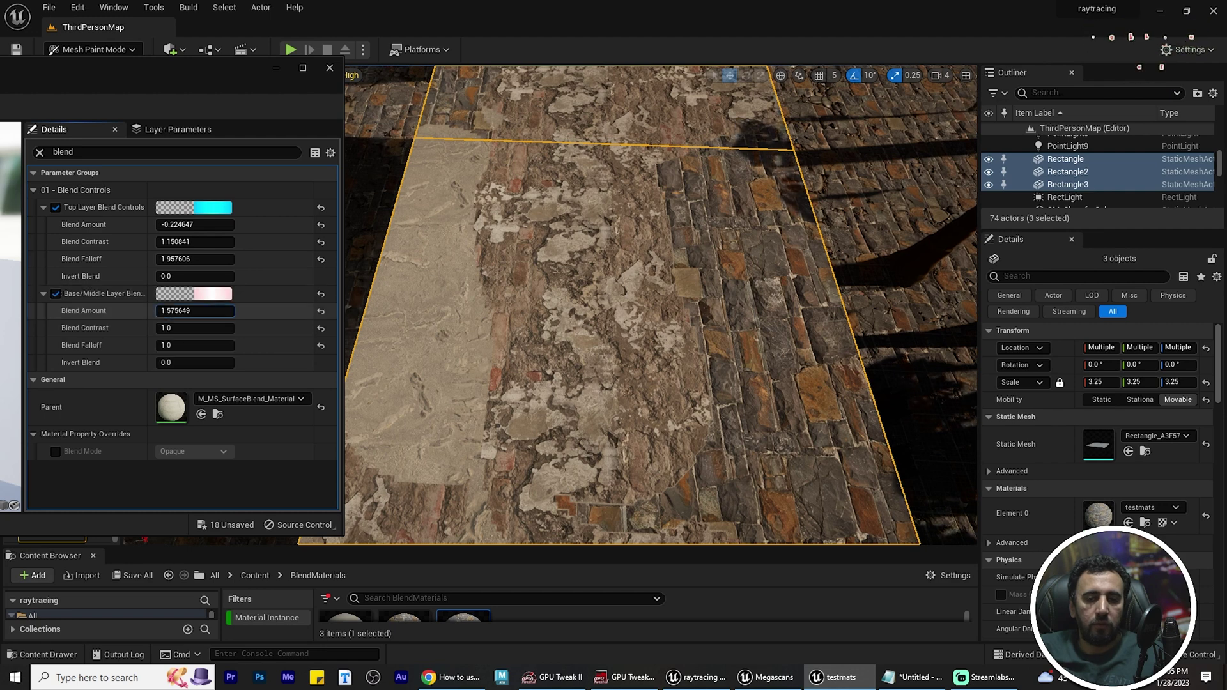
pyautogui.moveTo(195, 311); pyautogui.dragTo(201, 310)
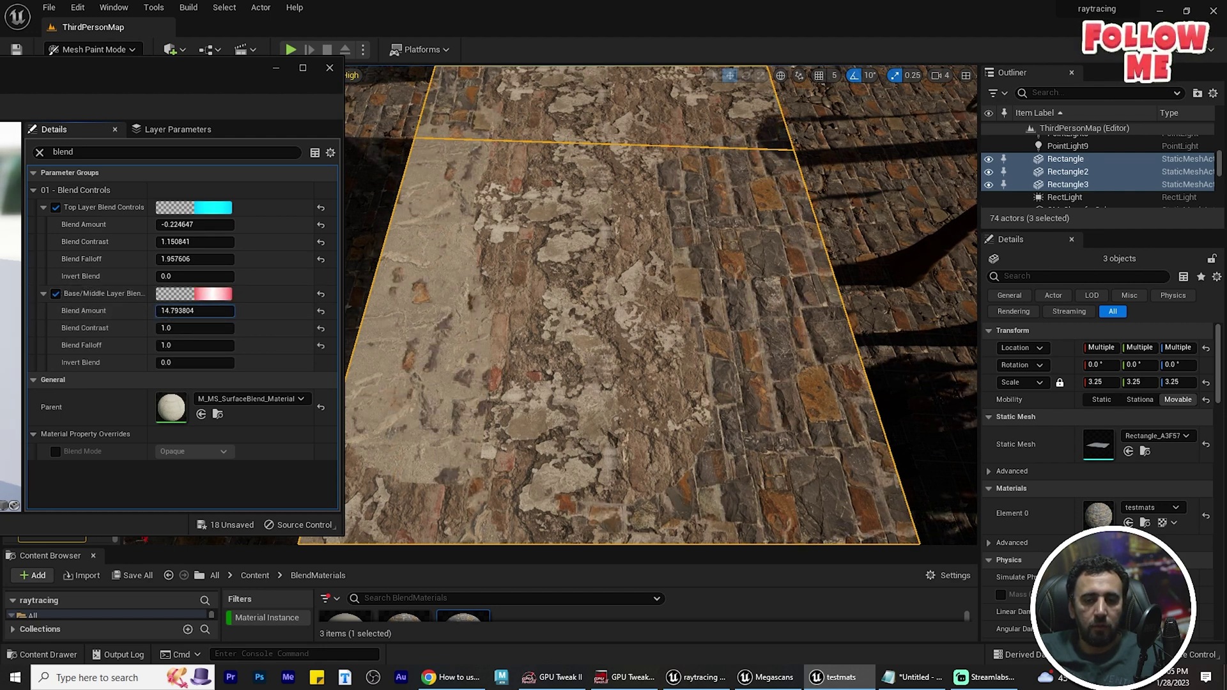
pyautogui.moveTo(920, 415)
pyautogui.mouseDown(button='right')
pyautogui.moveTo(803, 333)
pyautogui.moveTo(704, 126)
pyautogui.moveTo(592, 274)
pyautogui.moveTo(565, 285)
pyautogui.moveTo(581, 288)
pyautogui.mouseUp(button='right')
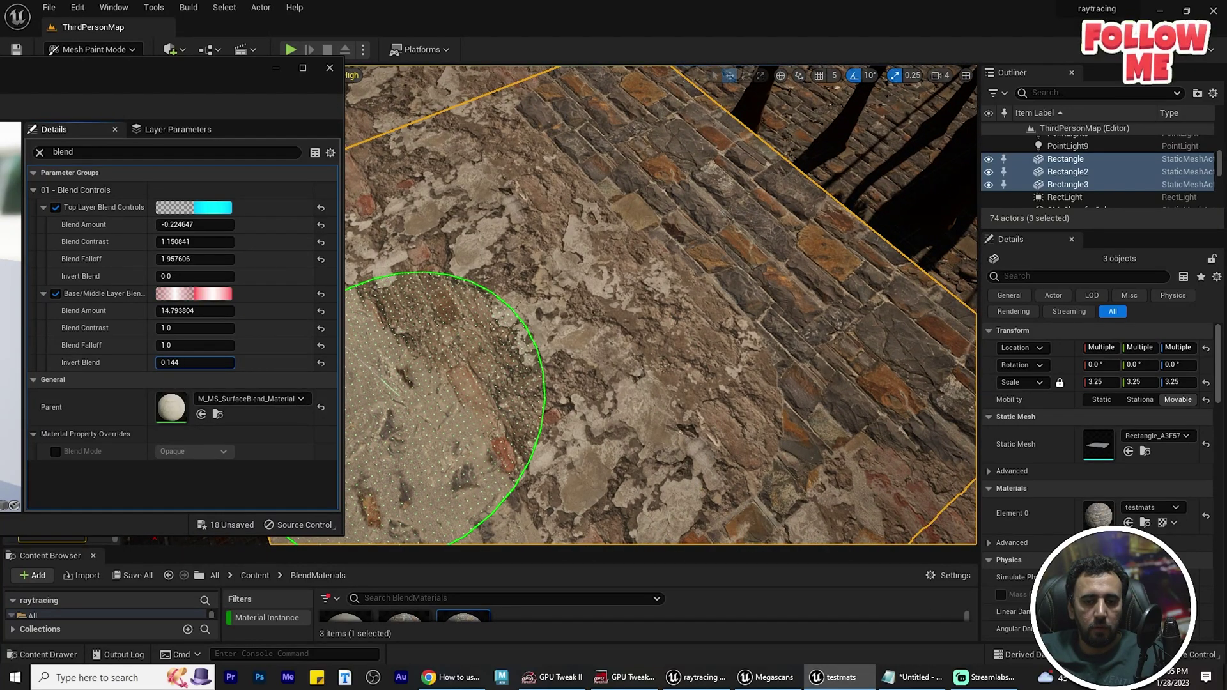
pyautogui.moveTo(177, 329); pyautogui.dragTo(190, 329)
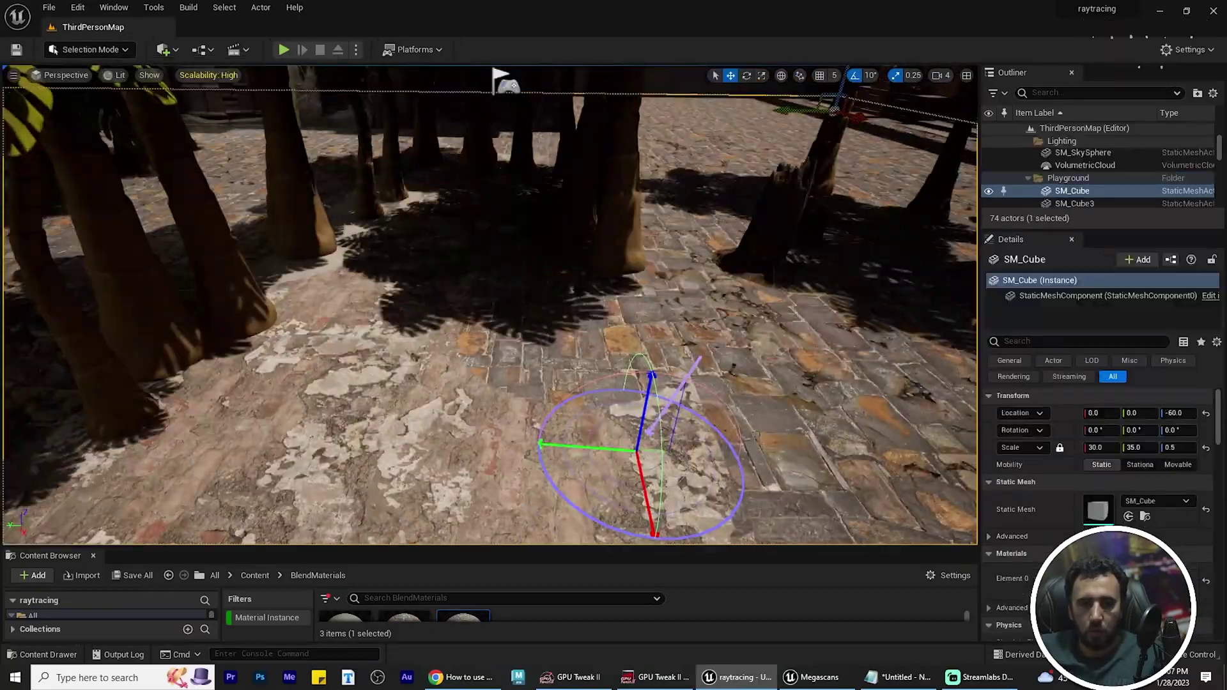
# - Duplicate a floor plane, rotate the copy upright to about -100°, and place it at about Y 941 along the floor's edge
pyautogui.moveTo(548, 400); pyautogui.dragTo(549, 400, button='right')
pyautogui.keyDown('alt'); pyautogui.moveTo(370, 366); pyautogui.dragTo(616, 369); pyautogui.keyUp('alt')
pyautogui.press('e')
pyautogui.moveTo(630, 327); pyautogui.dragTo(665, 312)
pyautogui.press('w')
pyautogui.moveTo(548, 400); pyautogui.dragTo(549, 400, button='right')
pyautogui.moveTo(575, 363); pyautogui.dragTo(556, 353)
# - Remove the sideways palms attached to the upright plane in Foliage mode and return to Selection mode
pyautogui.click(100, 49)
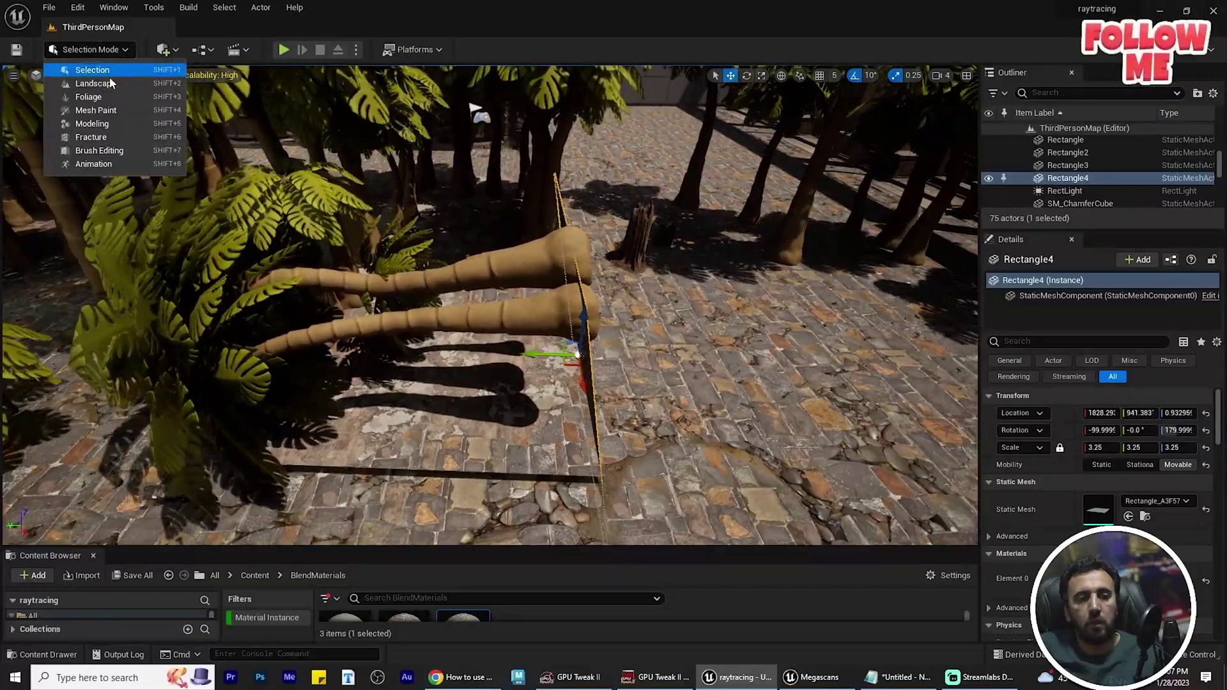
pyautogui.click(88, 96)
pyautogui.moveTo(659, 287); pyautogui.dragTo(659, 287, button='right')
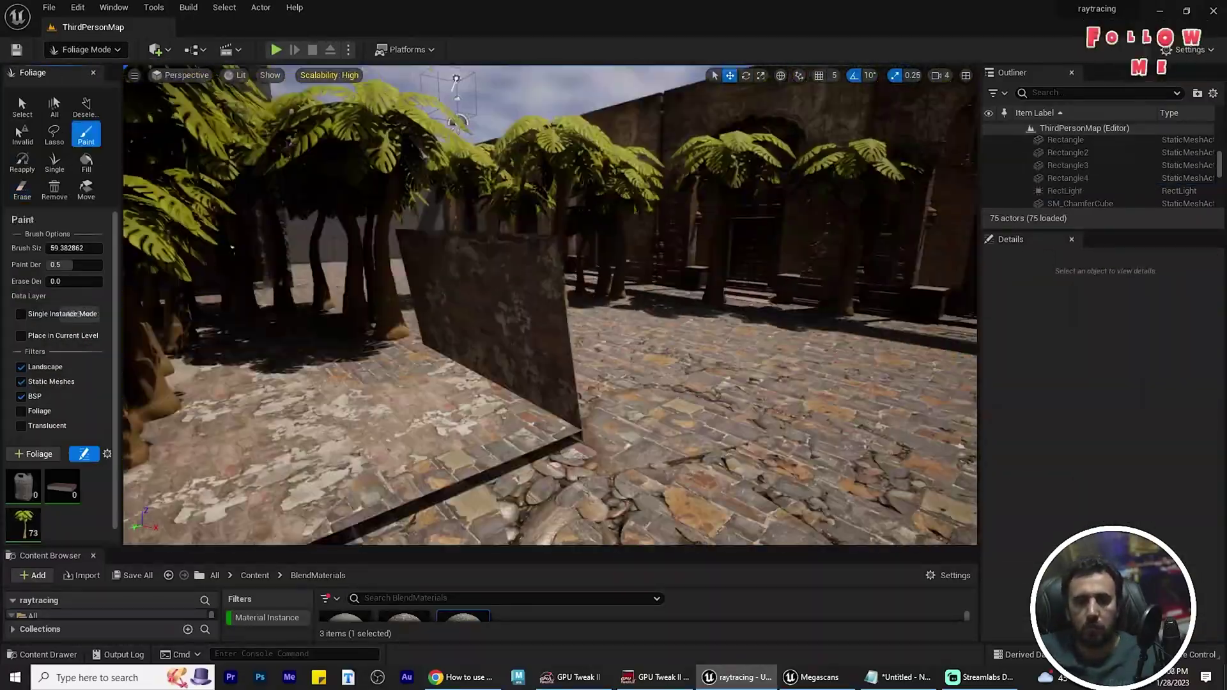
pyautogui.click(86, 50)
pyautogui.click(85, 67)
# - Tilt the upright plane to about -70° and move it to about Y 888, Z 120 as a wall behind the floor
pyautogui.click(448, 307)
pyautogui.press('e')
pyautogui.press('r')
pyautogui.press('w')
pyautogui.moveTo(365, 277); pyautogui.dragTo(416, 267)
pyautogui.moveTo(511, 288); pyautogui.dragTo(511, 287, button='right')
pyautogui.hotkey('ctrl', 'l')
# - Duplicate the wall plane along X and align the copy edge to edge at about X 2120
pyautogui.keyDown('alt'); pyautogui.moveTo(255, 236); pyautogui.dragTo(496, 251); pyautogui.keyUp('alt')
pyautogui.moveTo(511, 287); pyautogui.dragTo(512, 287, button='right')
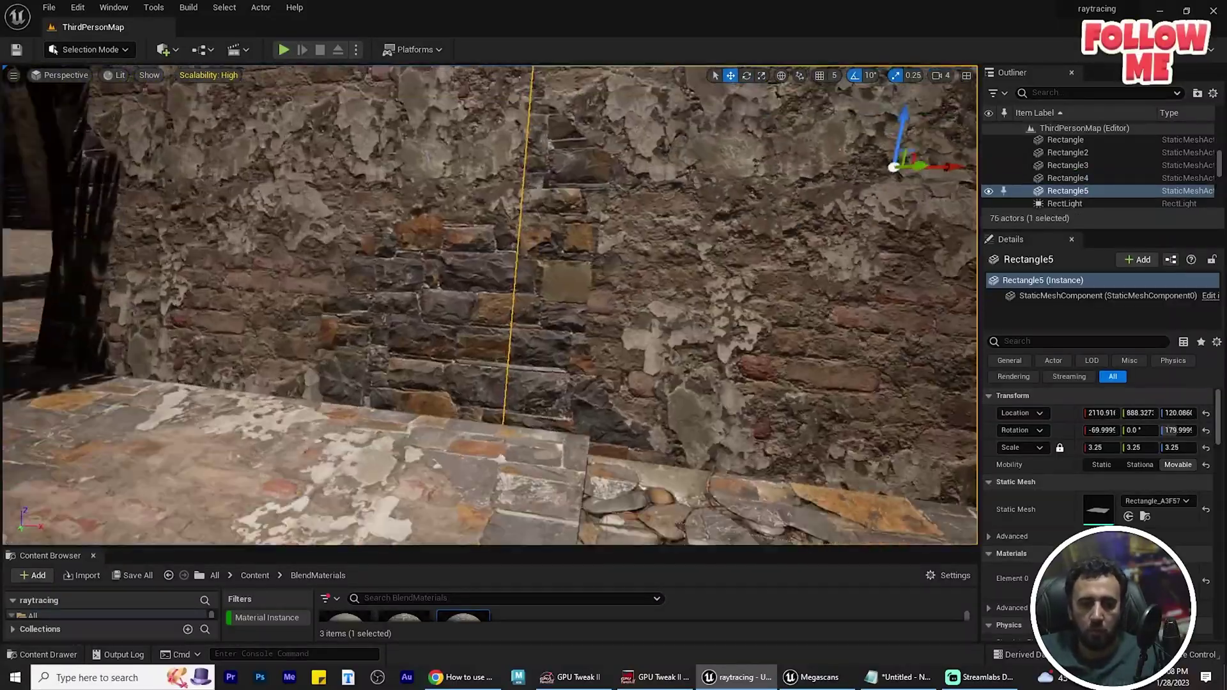
pyautogui.moveTo(935, 163); pyautogui.dragTo(935, 163, button='right')
pyautogui.click(383, 499)
pyautogui.moveTo(511, 287); pyautogui.dragTo(511, 287, button='right')
pyautogui.click(575, 274)
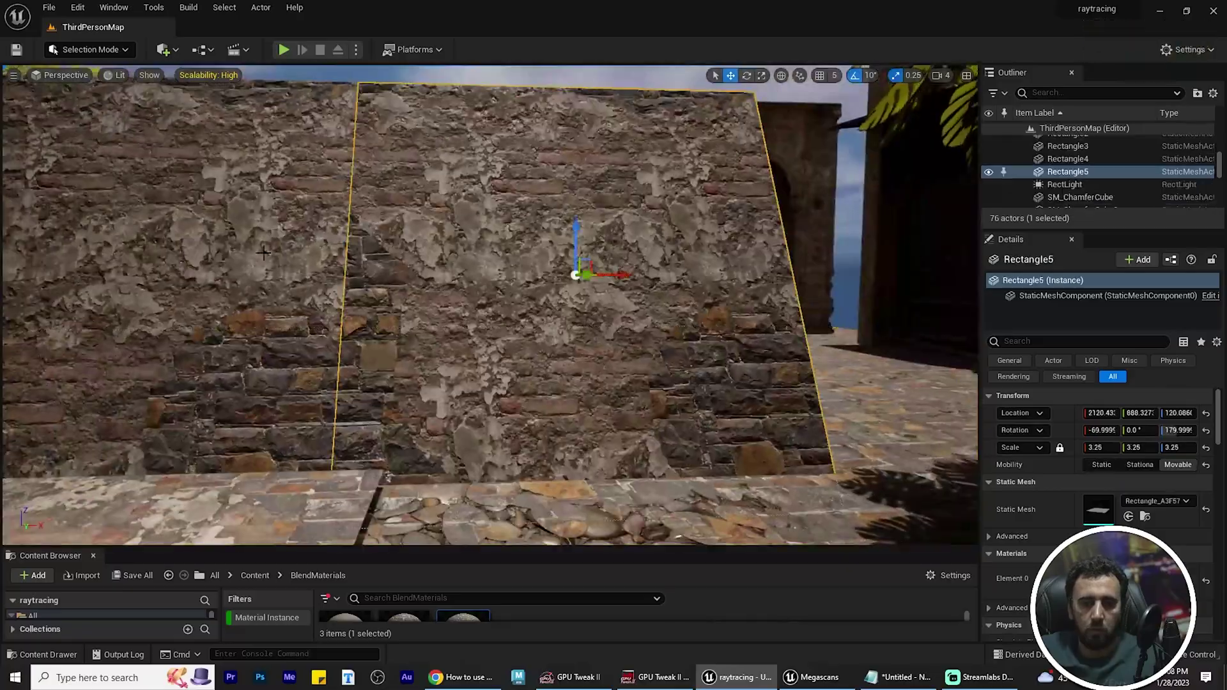
# - Select both wall planes and paint a short vertex-color stroke near their seam in Mesh Paint mode, returning to Selection mode
pyautogui.keyDown('ctrl'); pyautogui.click(223, 256); pyautogui.keyUp('ctrl')
pyautogui.click(90, 50)
pyautogui.click(84, 111)
pyautogui.moveTo(430, 309); pyautogui.dragTo(441, 358)
pyautogui.moveTo(441, 358)
pyautogui.mouseDown(button='right')
pyautogui.moveTo(588, 370)
pyautogui.moveTo(646, 438)
pyautogui.moveTo(555, 498)
pyautogui.mouseUp(button='right')
pyautogui.click(90, 50)
pyautogui.click(85, 68)
pyautogui.moveTo(511, 288); pyautogui.dragTo(511, 287, button='right')
pyautogui.press('Escape')
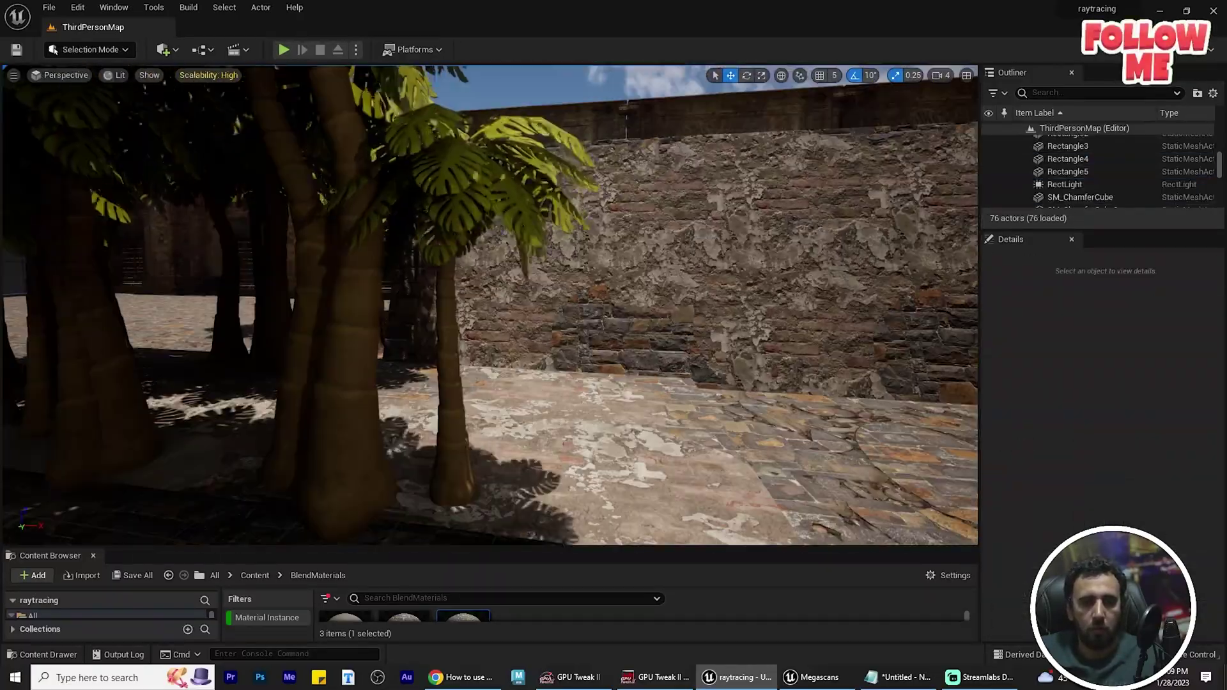
# - Duplicate the Rectangle floor plane along X to extend the floor in front of the wall
pyautogui.click(461, 367)
pyautogui.moveTo(460, 366); pyautogui.dragTo(460, 367, button='right')
pyautogui.moveTo(512, 287); pyautogui.dragTo(512, 288, button='right')
pyautogui.click(482, 402)
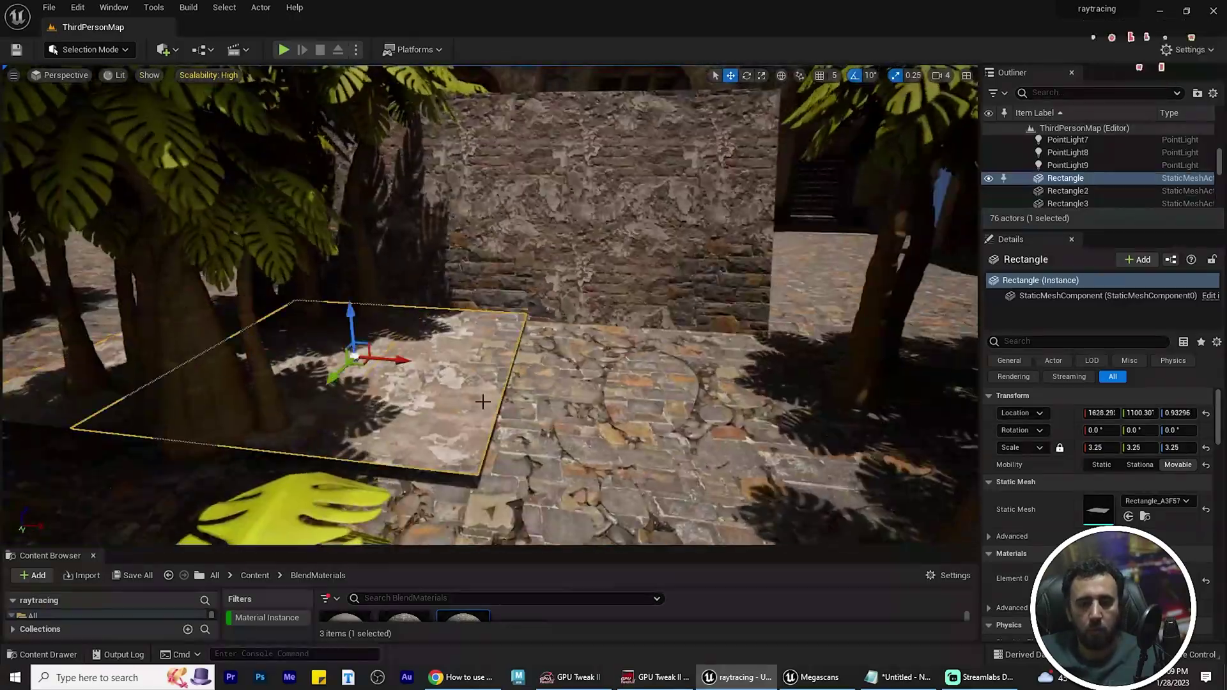
pyautogui.keyDown('alt'); pyautogui.moveTo(403, 359); pyautogui.dragTo(678, 369); pyautogui.keyUp('alt')
pyautogui.moveTo(699, 414); pyautogui.dragTo(699, 414, button='right')
# - Duplicate the floor plane again, place it at about X 2335, Y 807, and adjust the sun direction on the wall
pyautogui.keyDown('alt'); pyautogui.moveTo(627, 503); pyautogui.dragTo(755, 499); pyautogui.keyUp('alt')
pyautogui.moveTo(511, 288); pyautogui.dragTo(511, 288, button='right')
pyautogui.moveTo(794, 311); pyautogui.dragTo(787, 308)
pyautogui.moveTo(512, 287); pyautogui.dragTo(512, 288, button='right')
pyautogui.hotkey('ctrl', 'l')
pyautogui.moveTo(309, 318); pyautogui.dragTo(308, 318, button='right')
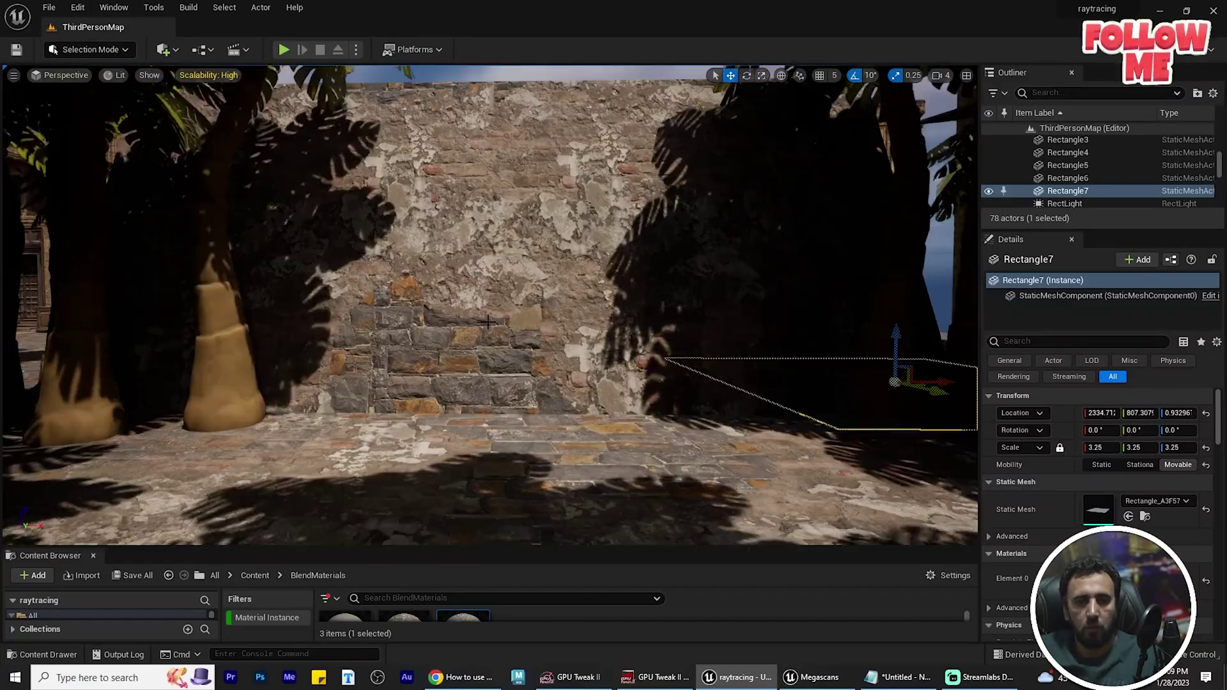
pyautogui.click(90, 50)
pyautogui.click(114, 9)
pyautogui.moveTo(512, 288); pyautogui.dragTo(511, 287, button='right')
pyautogui.click(383, 473)
pyautogui.keyDown('ctrl'); pyautogui.click(703, 460); pyautogui.keyUp('ctrl')
pyautogui.click(639, 255)
pyautogui.click(115, 50)
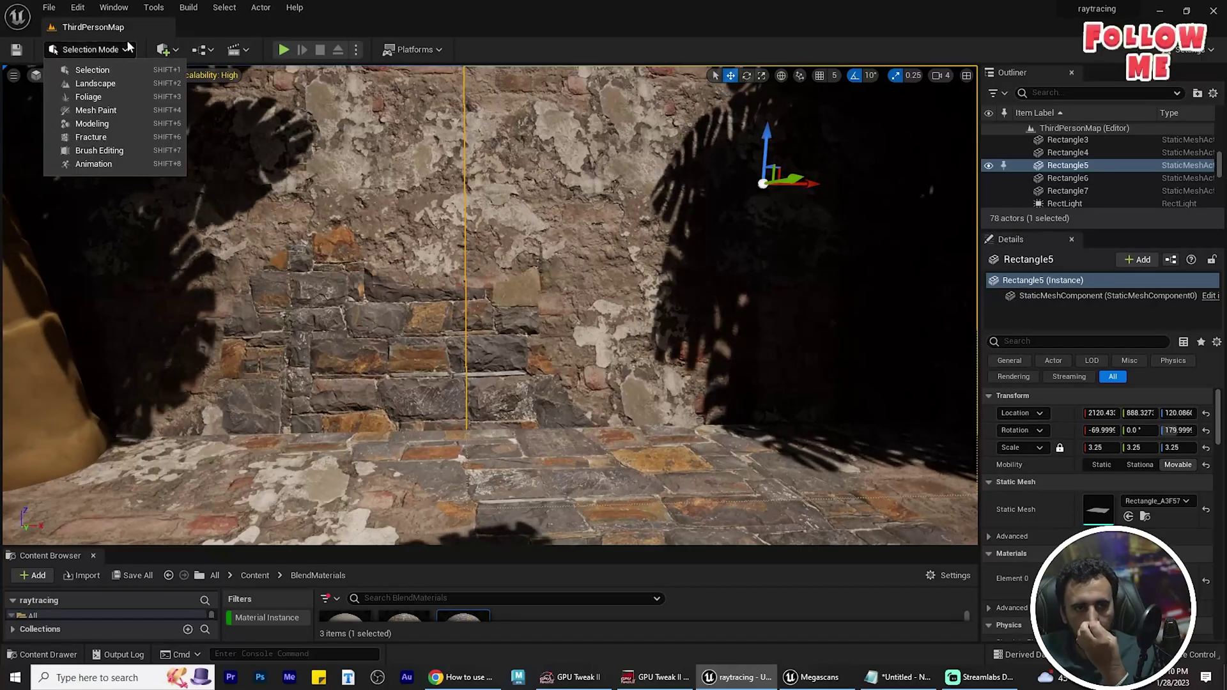
# - Add a point light beside the wall with an intensity of about 1.29 cd and duplicate it to the wall's other side
pyautogui.hotkey('ctrl', 's')
pyautogui.click(167, 49)
pyautogui.moveTo(211, 169)
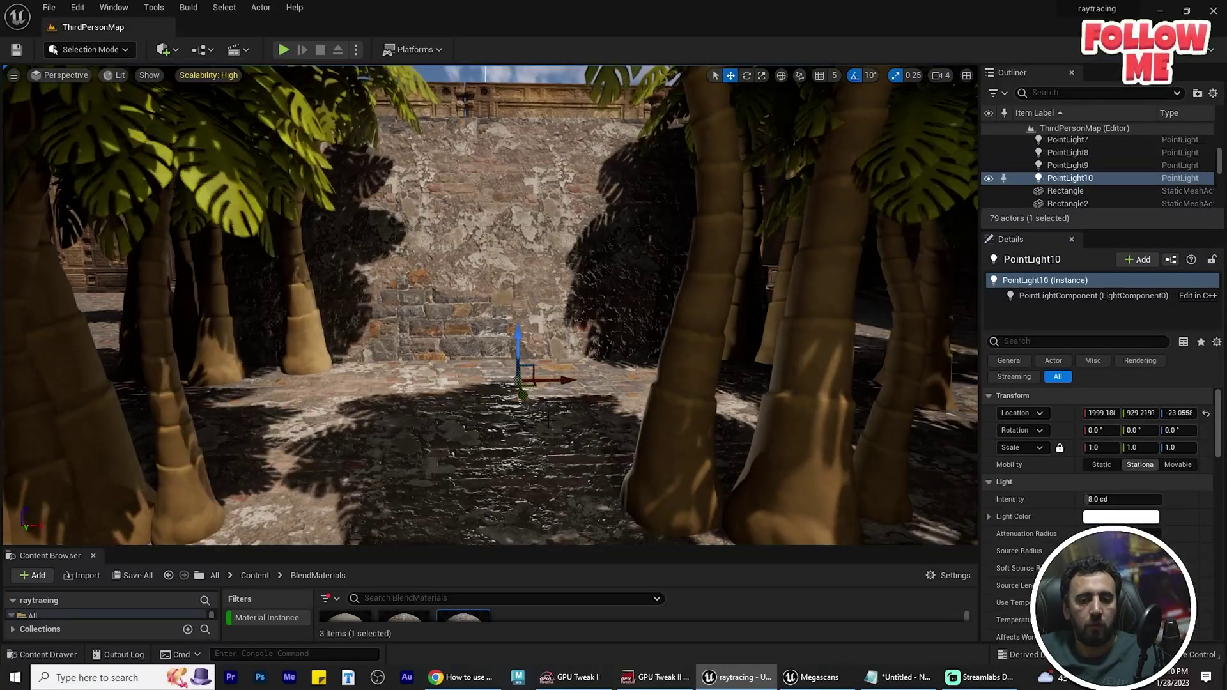
pyautogui.moveTo(516, 343); pyautogui.dragTo(131, 306)
pyautogui.moveTo(1122, 499); pyautogui.dragTo(1144, 499)
pyautogui.keyDown('alt'); pyautogui.moveTo(183, 315); pyautogui.dragTo(735, 279); pyautogui.keyUp('alt')
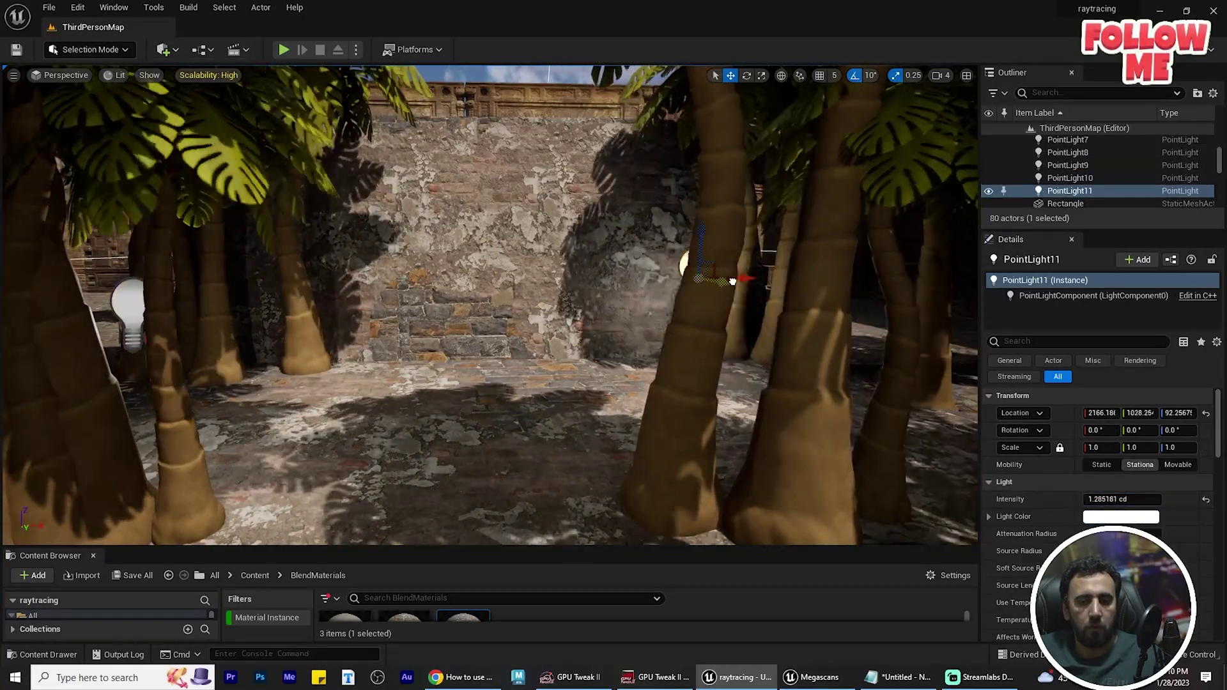
# - Select the modular building door pieces among the palms
pyautogui.moveTo(512, 288); pyautogui.dragTo(511, 287, button='right')
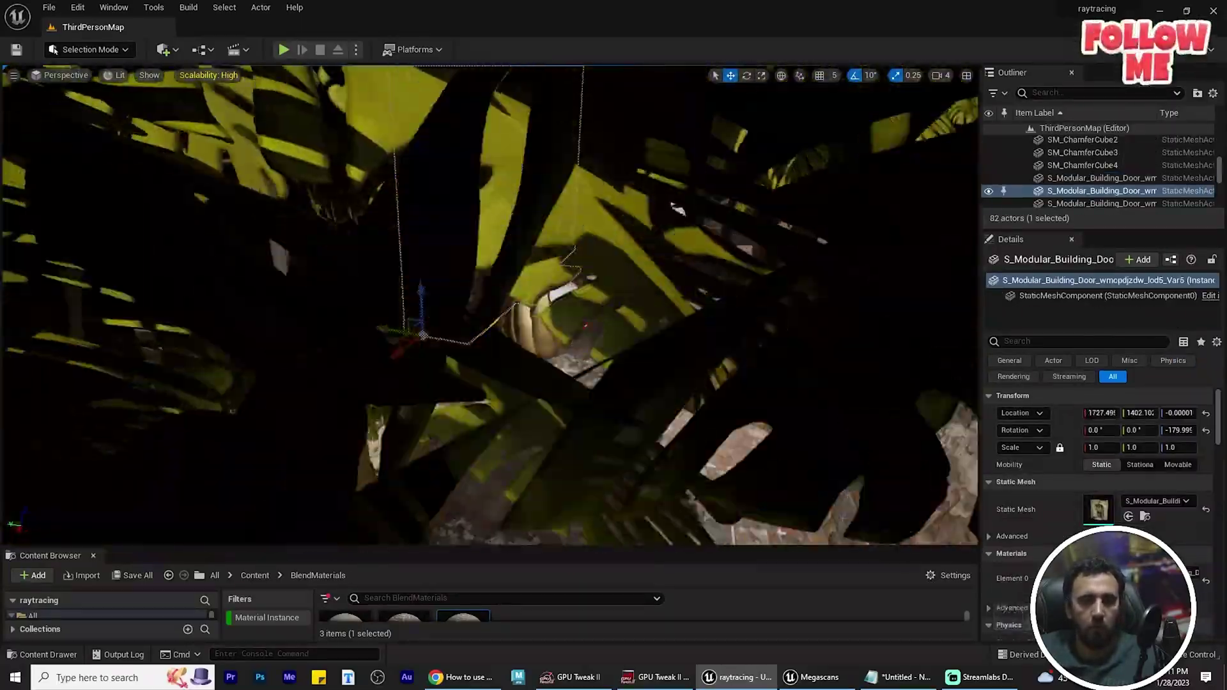
pyautogui.keyDown('ctrl'); pyautogui.click(370, 258); pyautogui.keyUp('ctrl')
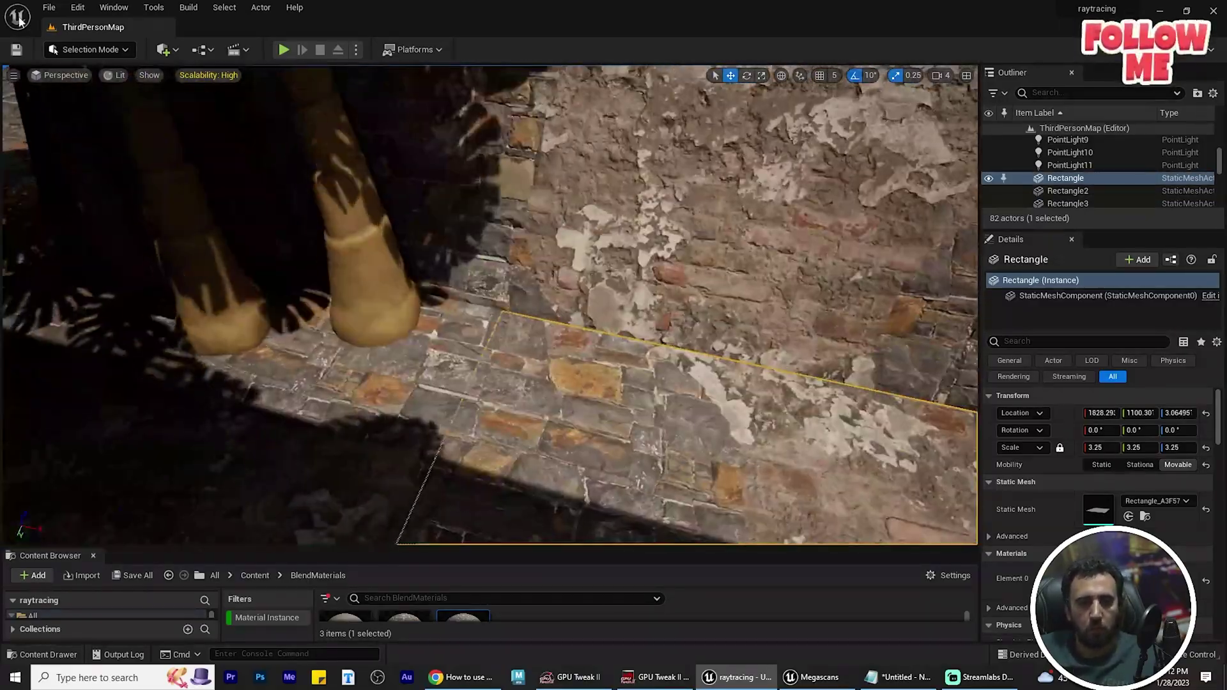
# - Switch to Foliage mode and undo the last painted palm
pyautogui.hotkey('shift', '2')
pyautogui.hotkey('shift', '3')
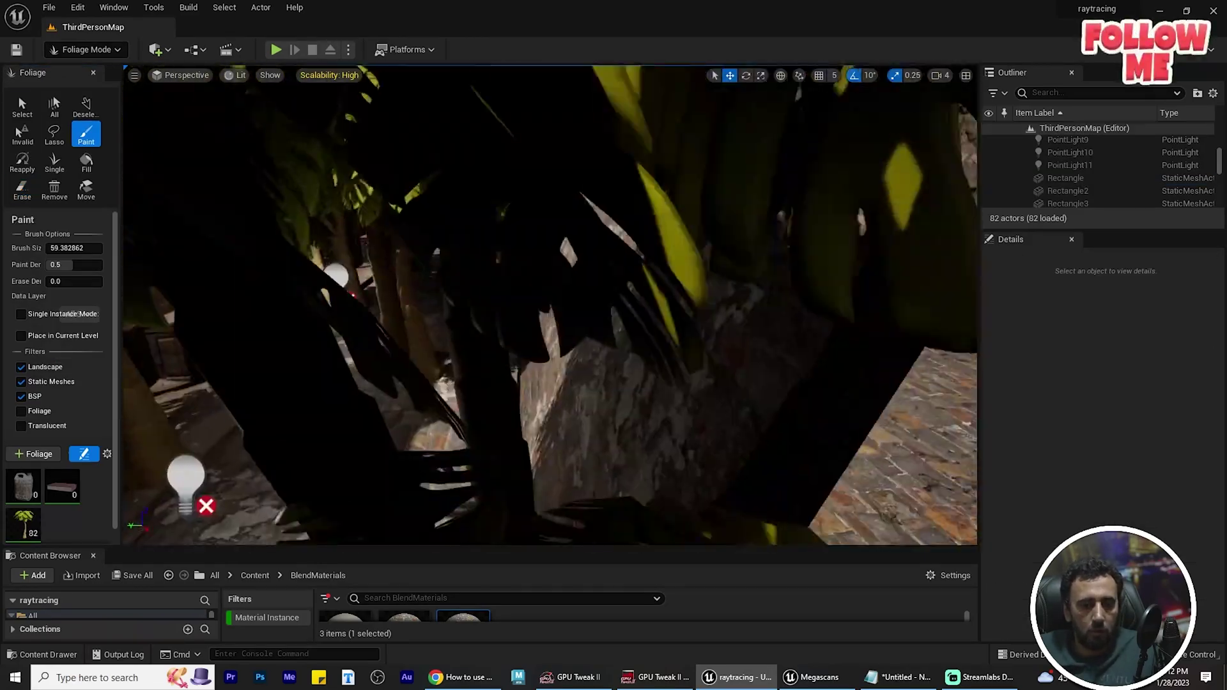
pyautogui.moveTo(793, 383)
pyautogui.mouseDown(button='right')
pyautogui.moveTo(770, 401)
pyautogui.moveTo(799, 387)
pyautogui.moveTo(946, 416)
pyautogui.moveTo(863, 384)
pyautogui.mouseUp(button='right')
pyautogui.hotkey('ctrl', 'z')
pyautogui.moveTo(712, 441); pyautogui.dragTo(696, 477, button='right')
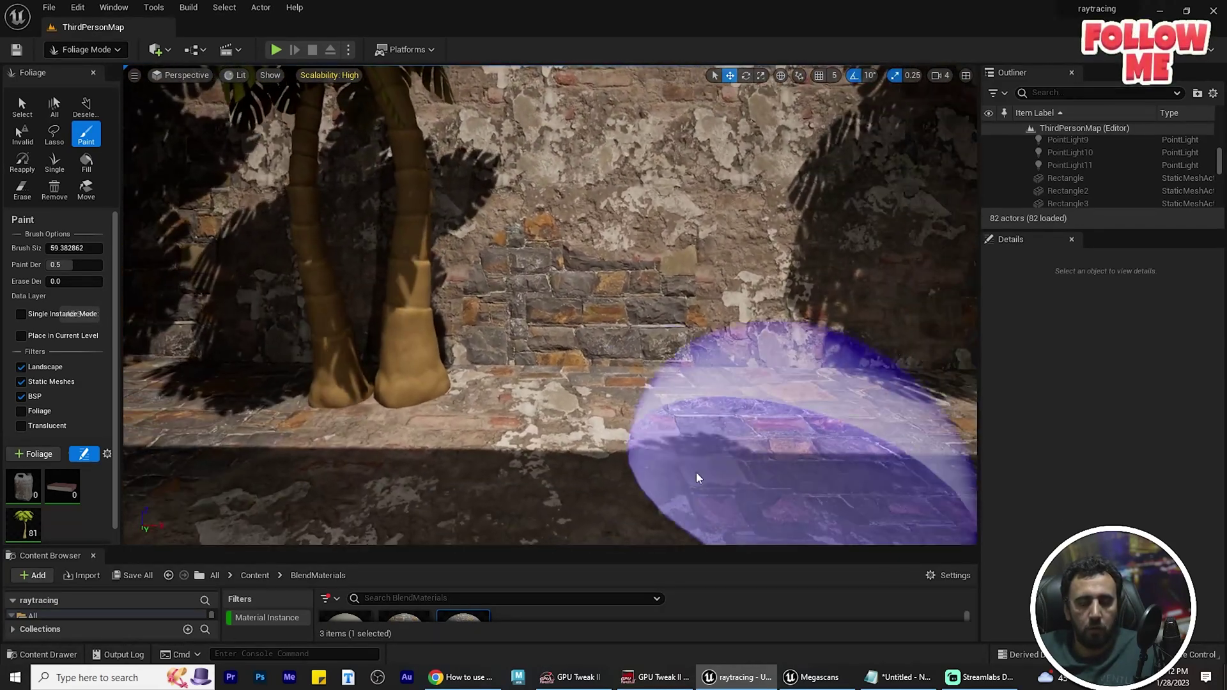
# - Paint two more palms on the floor in front of the wall, one toward each side of the scene
pyautogui.click(500, 419)
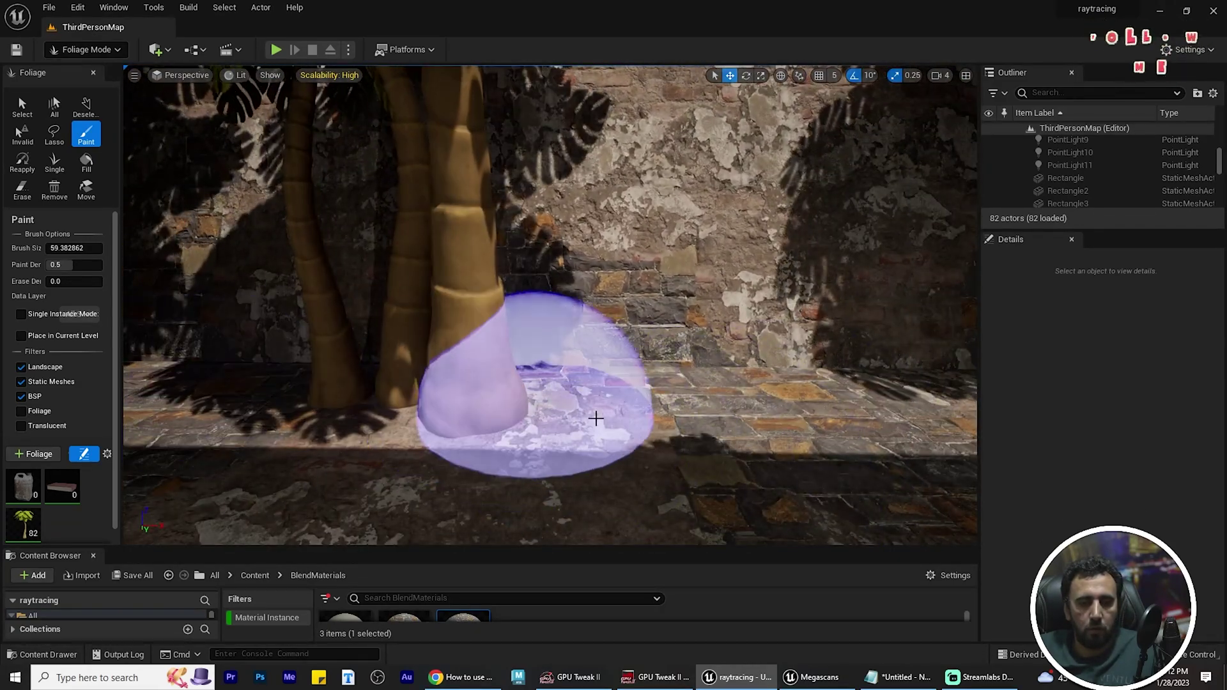
pyautogui.moveTo(595, 417)
pyautogui.mouseDown(button='right')
pyautogui.moveTo(630, 390)
pyautogui.moveTo(668, 416)
pyautogui.moveTo(831, 415)
pyautogui.moveTo(664, 406)
pyautogui.mouseUp(button='right')
pyautogui.moveTo(735, 377); pyautogui.dragTo(745, 379, button='right')
pyautogui.moveTo(575, 415); pyautogui.dragTo(595, 409, button='right')
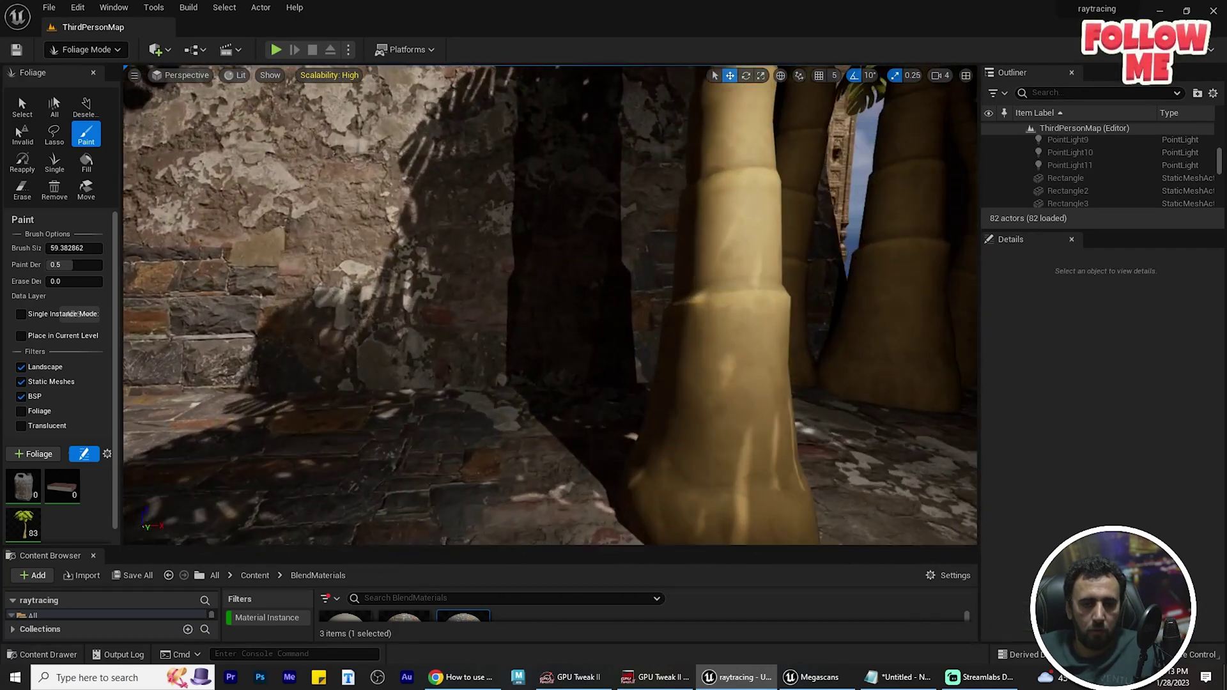
pyautogui.moveTo(550, 307); pyautogui.dragTo(703, 313, button='right')
# - Return to Selection mode, move PointLight11 along Y to about 973 near the wall, and shift the sun direction
pyautogui.hotkey('shift', '1')
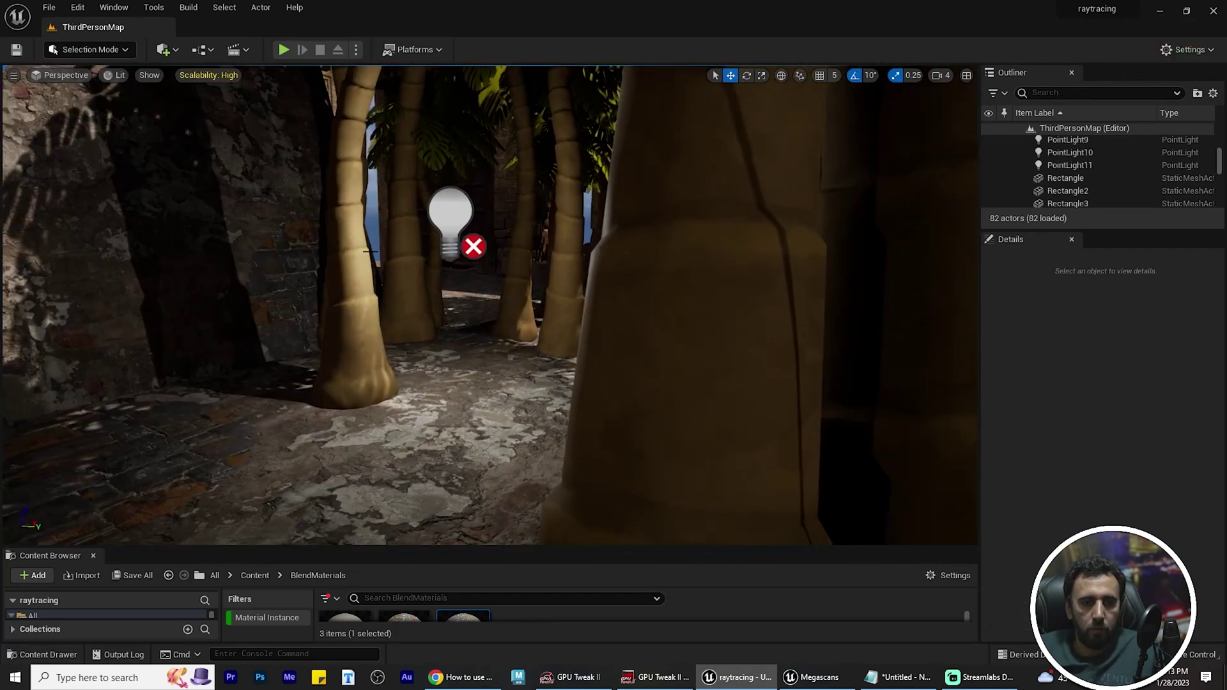
pyautogui.click(449, 223)
pyautogui.moveTo(473, 225); pyautogui.dragTo(259, 227)
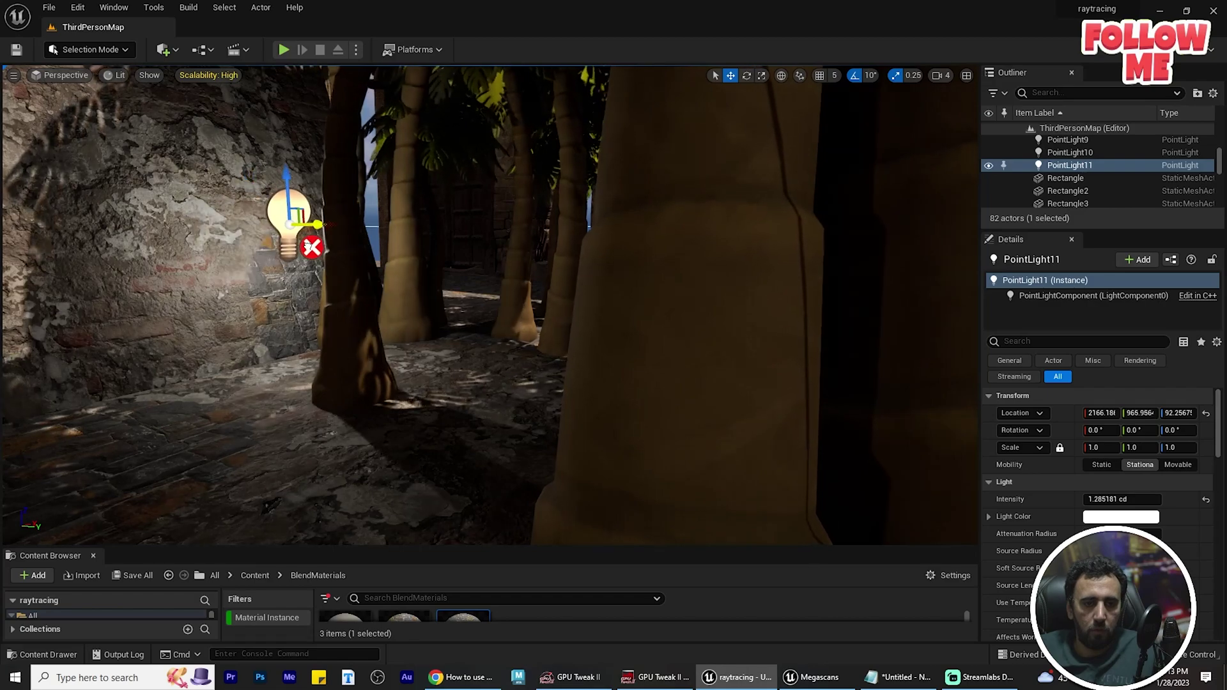
pyautogui.moveTo(287, 287); pyautogui.dragTo(122, 299, button='right')
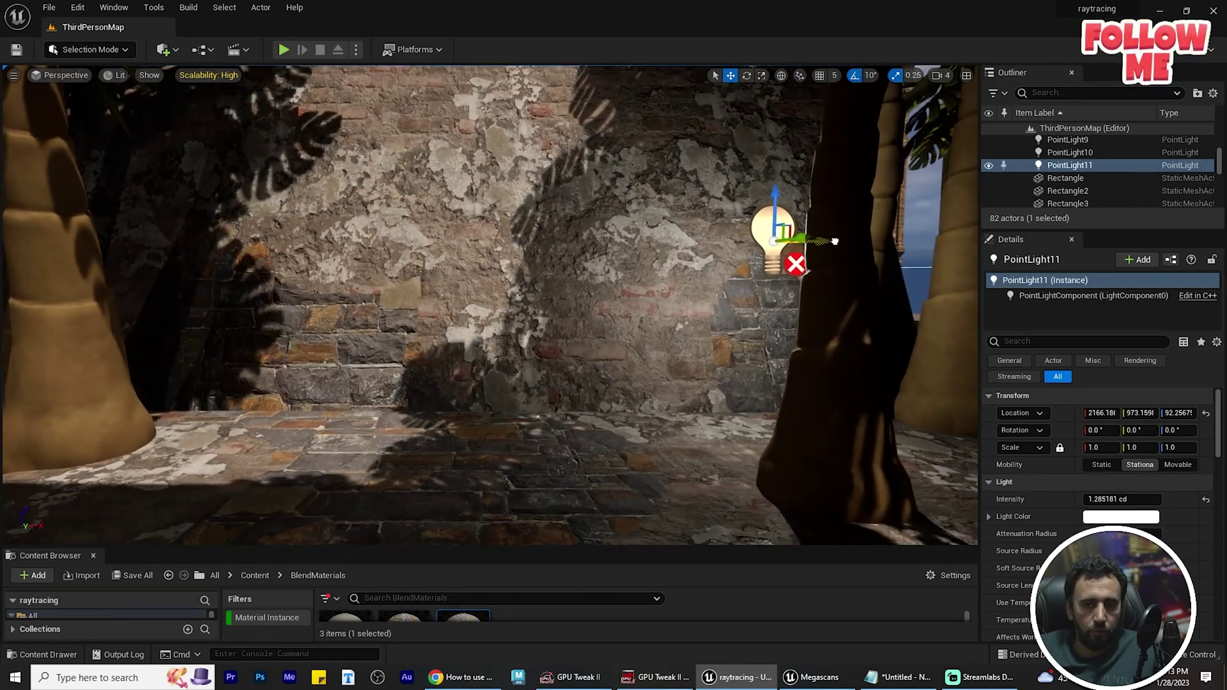
pyautogui.moveTo(835, 241); pyautogui.dragTo(657, 330)
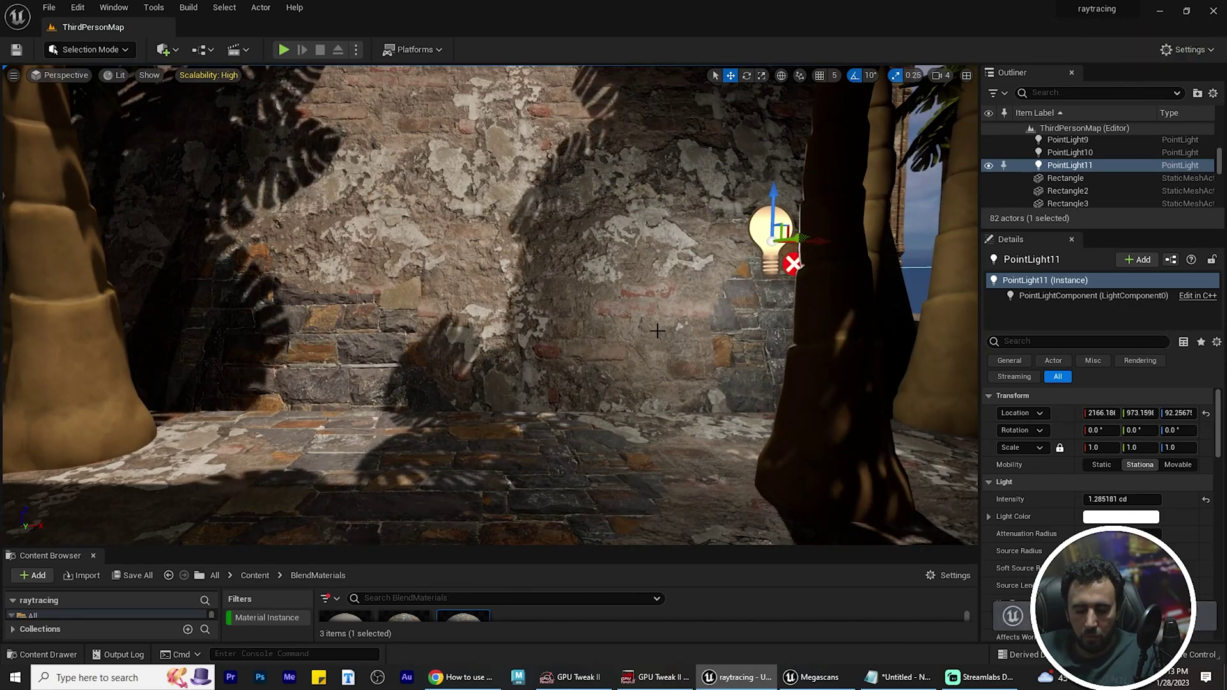
pyautogui.hotkey('ctrl', 'l')
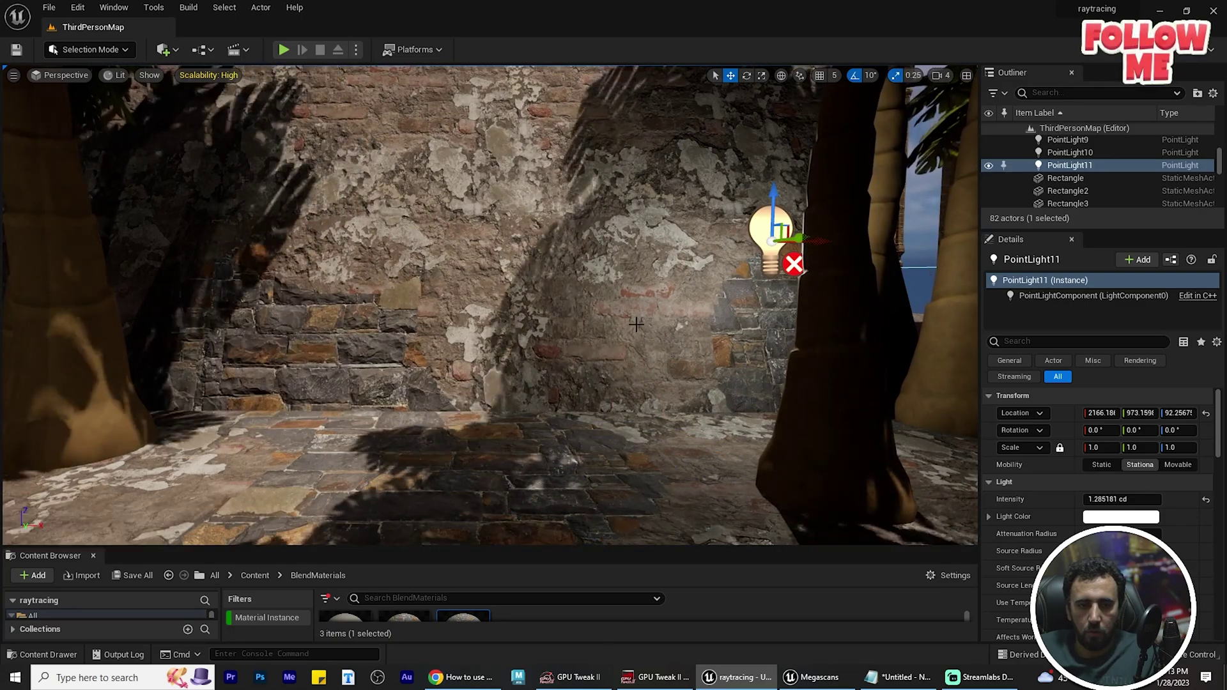
# - Duplicate the modular building door piece beside the palms and rotate the copy about Z to about -270°
pyautogui.click(641, 324)
pyautogui.moveTo(641, 325); pyautogui.dragTo(448, 435, button='right')
pyautogui.moveTo(518, 371); pyautogui.dragTo(440, 183, button='right')
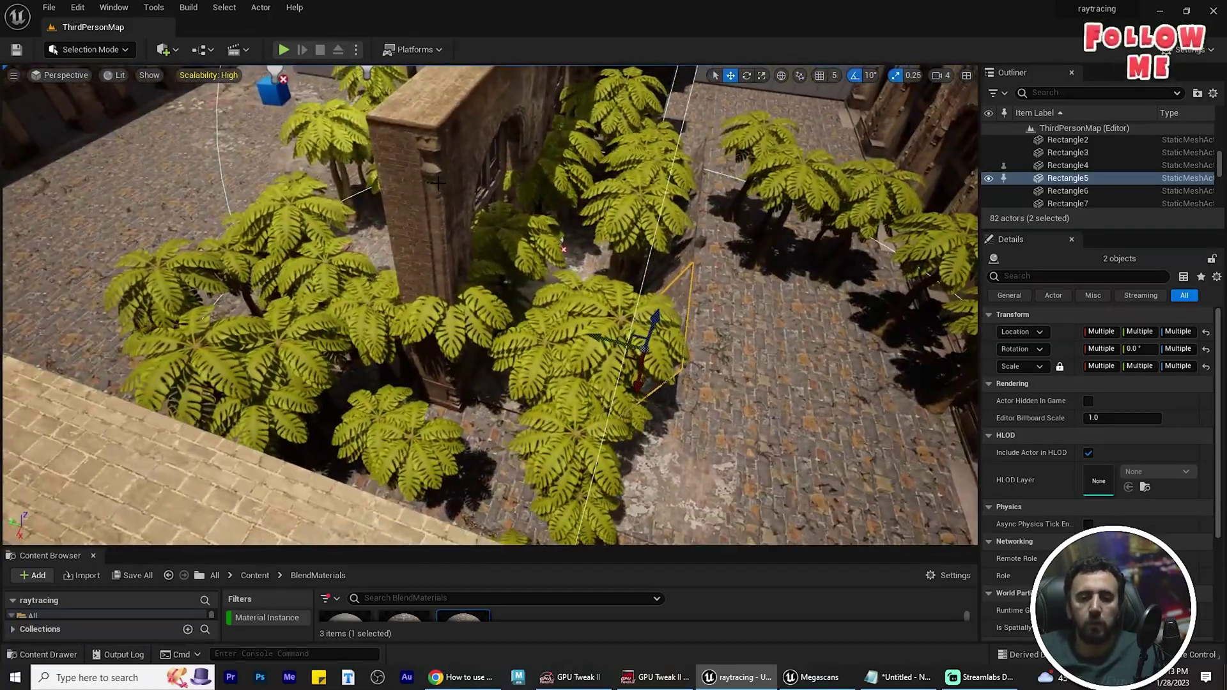
pyautogui.click(441, 182)
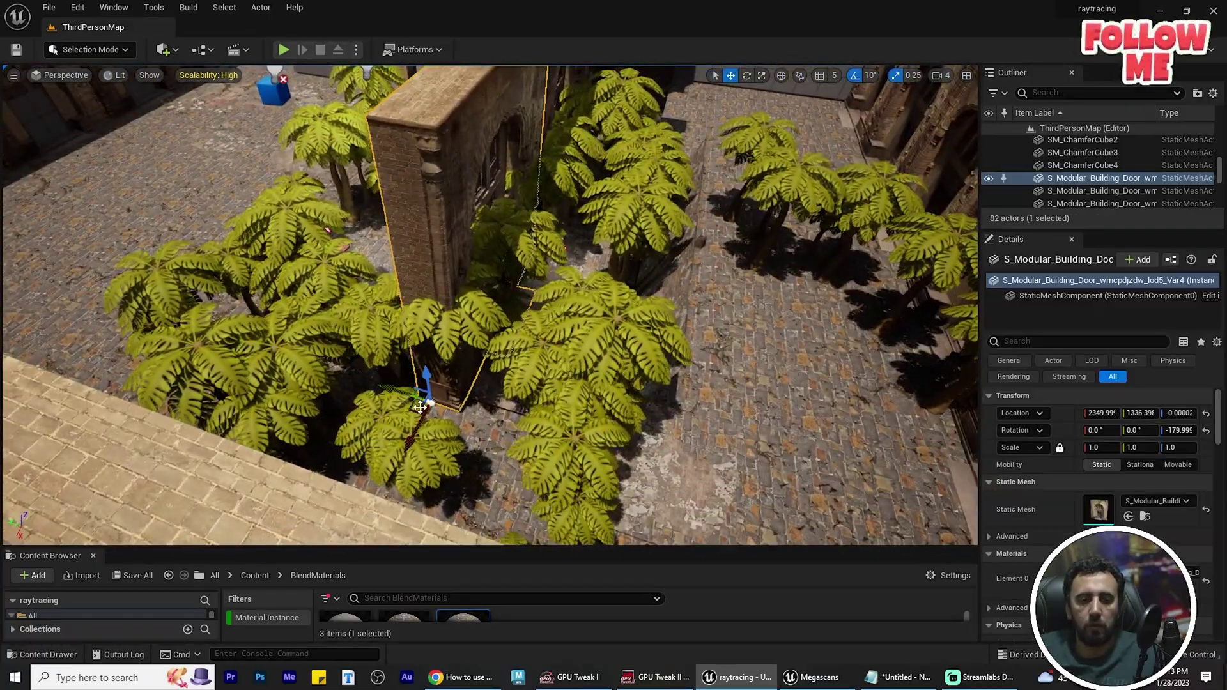
pyautogui.keyDown('alt'); pyautogui.moveTo(420, 407); pyautogui.dragTo(411, 440); pyautogui.keyUp('alt')
pyautogui.moveTo(377, 511); pyautogui.dragTo(452, 509)
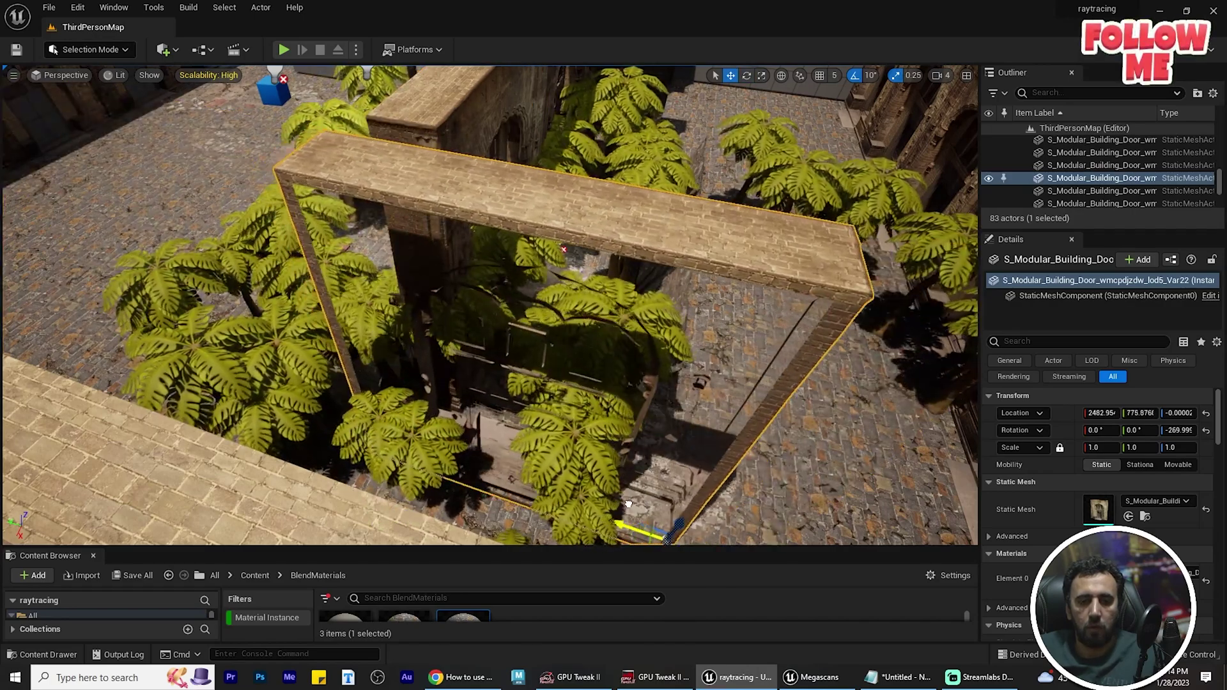
# - Move the duplicated door piece to about X 2428, Y 673 along the open side of the courtyard
pyautogui.moveTo(575, 307); pyautogui.dragTo(211, 307, button='right')
pyautogui.moveTo(446, 383); pyautogui.dragTo(576, 397, button='right')
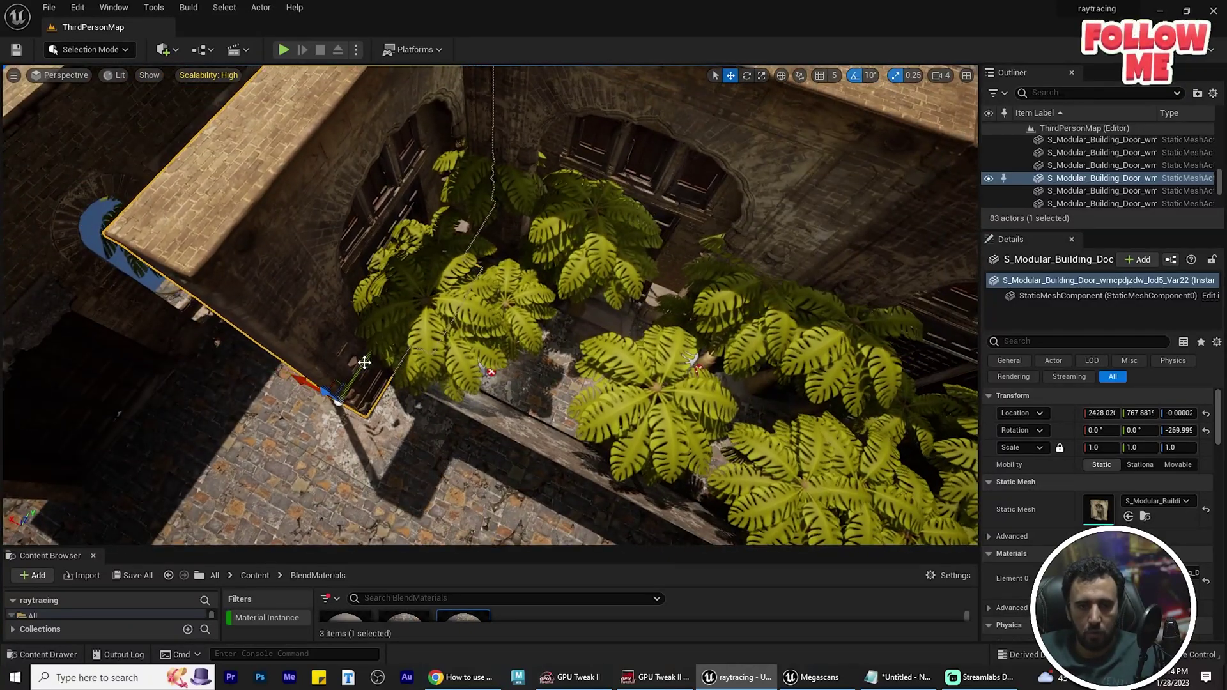
pyautogui.moveTo(340, 392); pyautogui.dragTo(336, 396)
pyautogui.moveTo(336, 397); pyautogui.dragTo(435, 406, button='right')
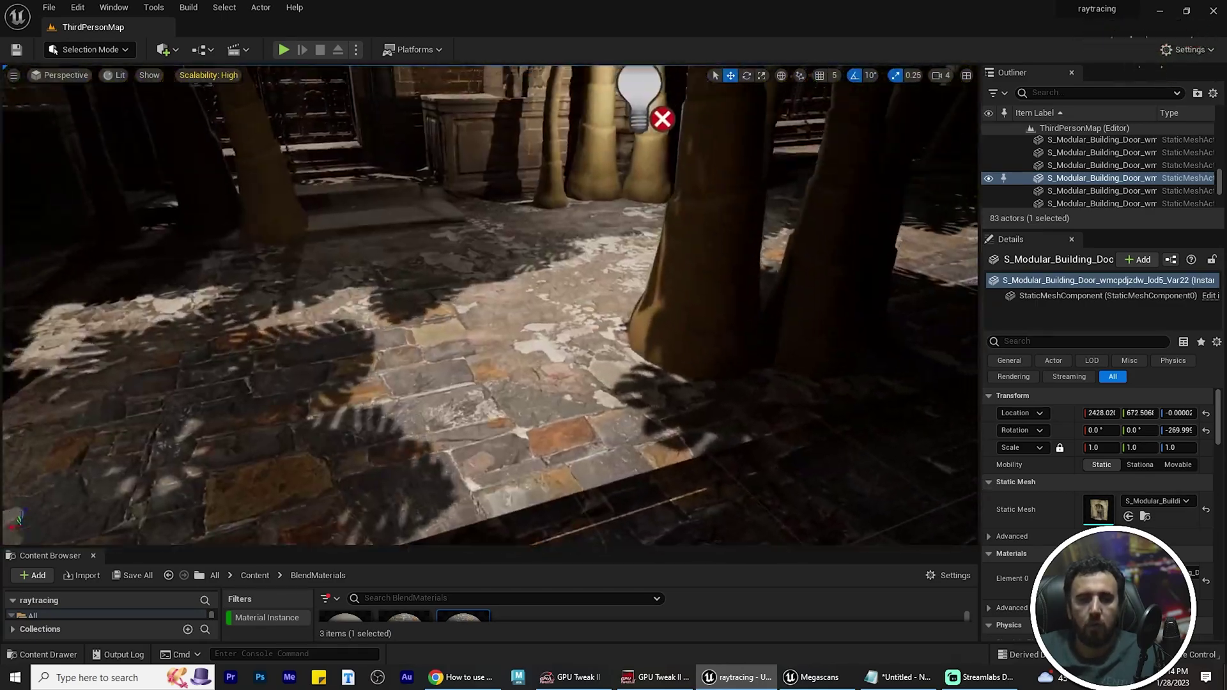
# - Duplicate PointLight11 to about X 1443, Y 1091 among the palms and raise the copy to about Z 140
pyautogui.press('w')
pyautogui.moveTo(490, 305); pyautogui.dragTo(460, 256, button='right')
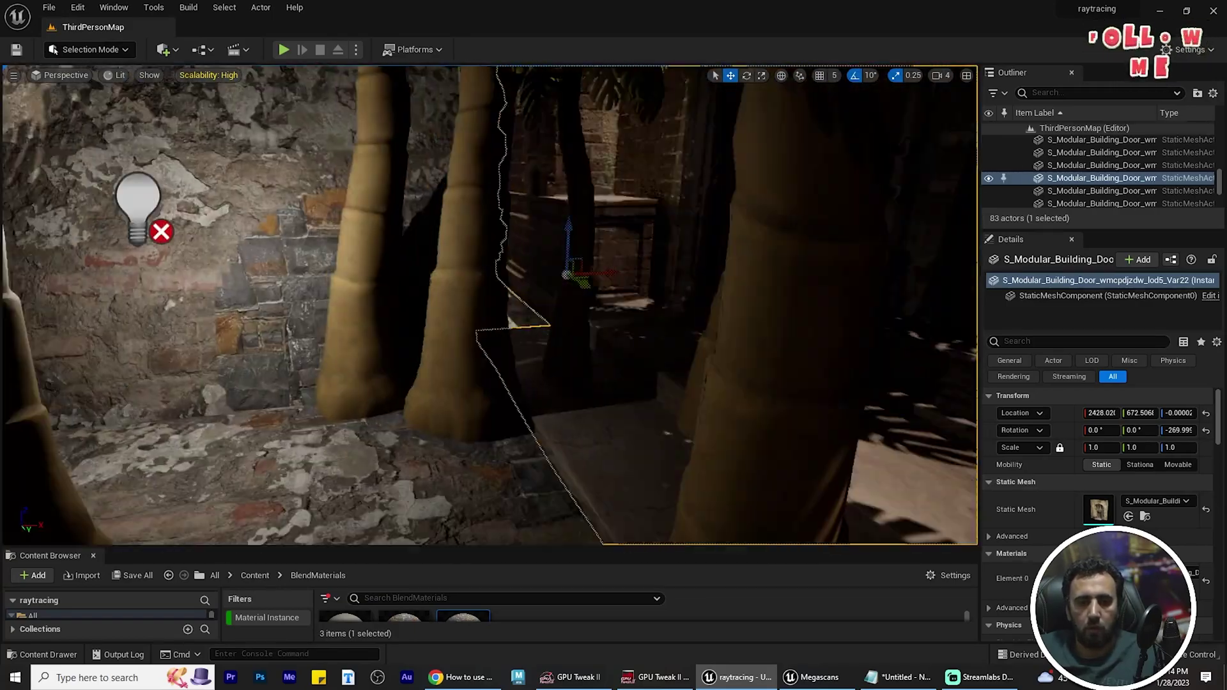
pyautogui.moveTo(490, 305); pyautogui.dragTo(530, 284, button='right')
pyautogui.press('a')
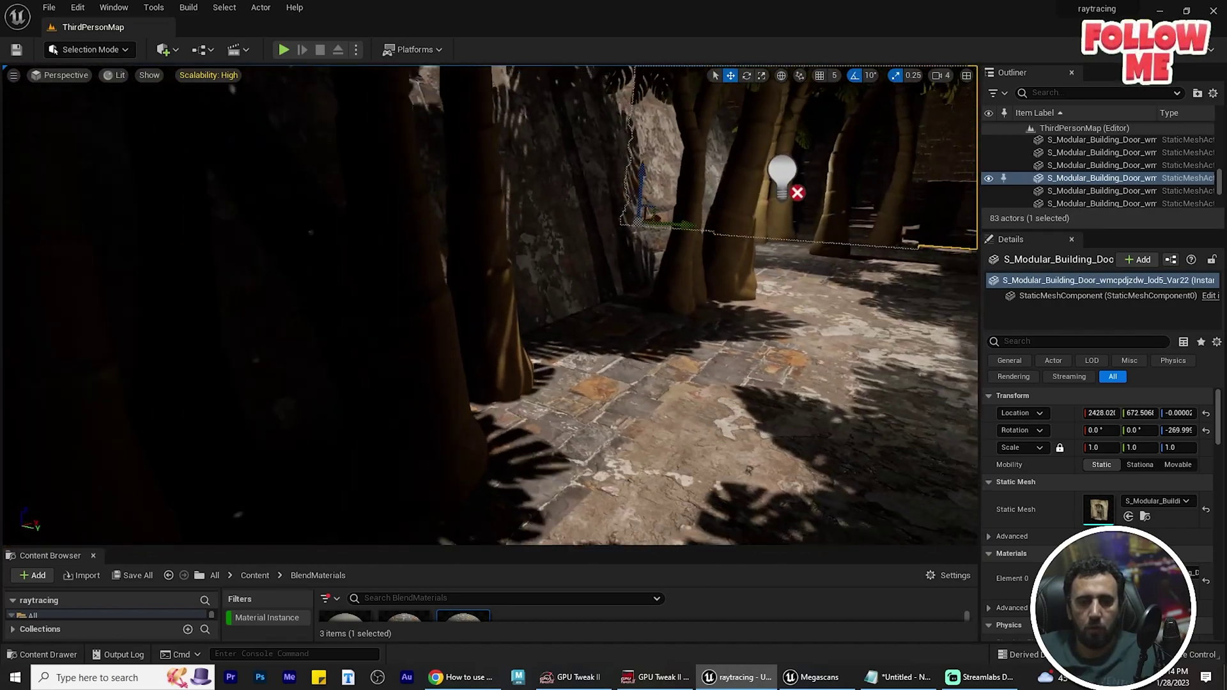
pyautogui.moveTo(489, 306); pyautogui.dragTo(475, 274, button='right')
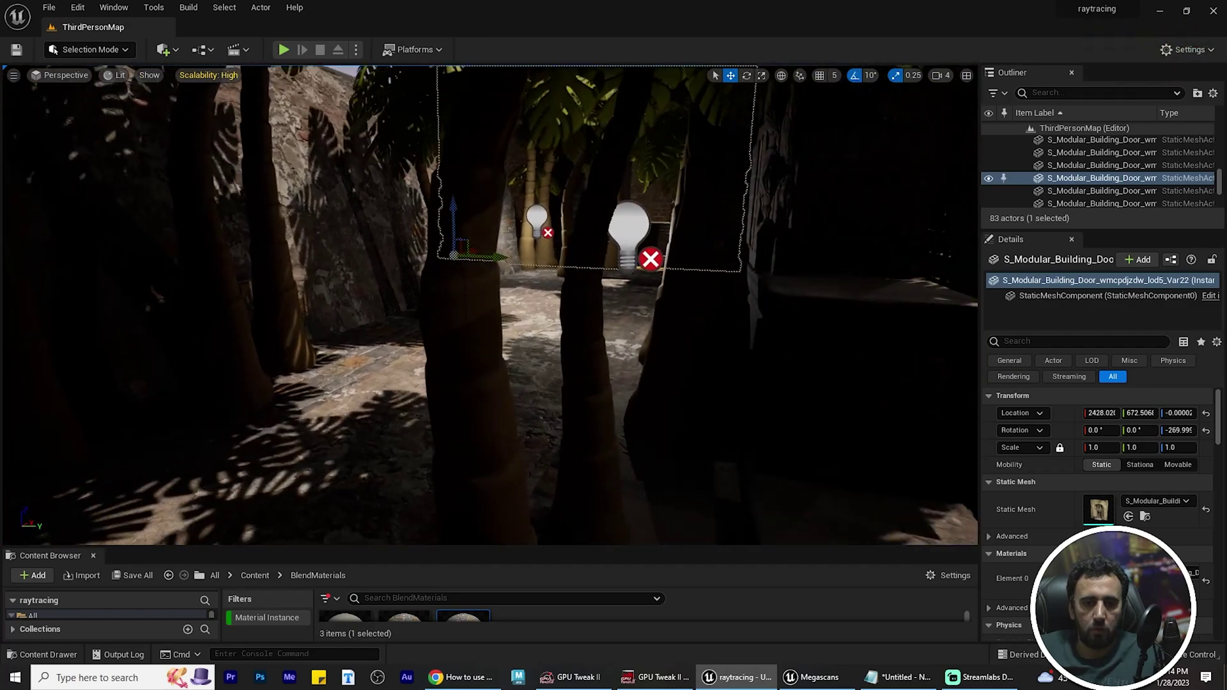
pyautogui.click(538, 219)
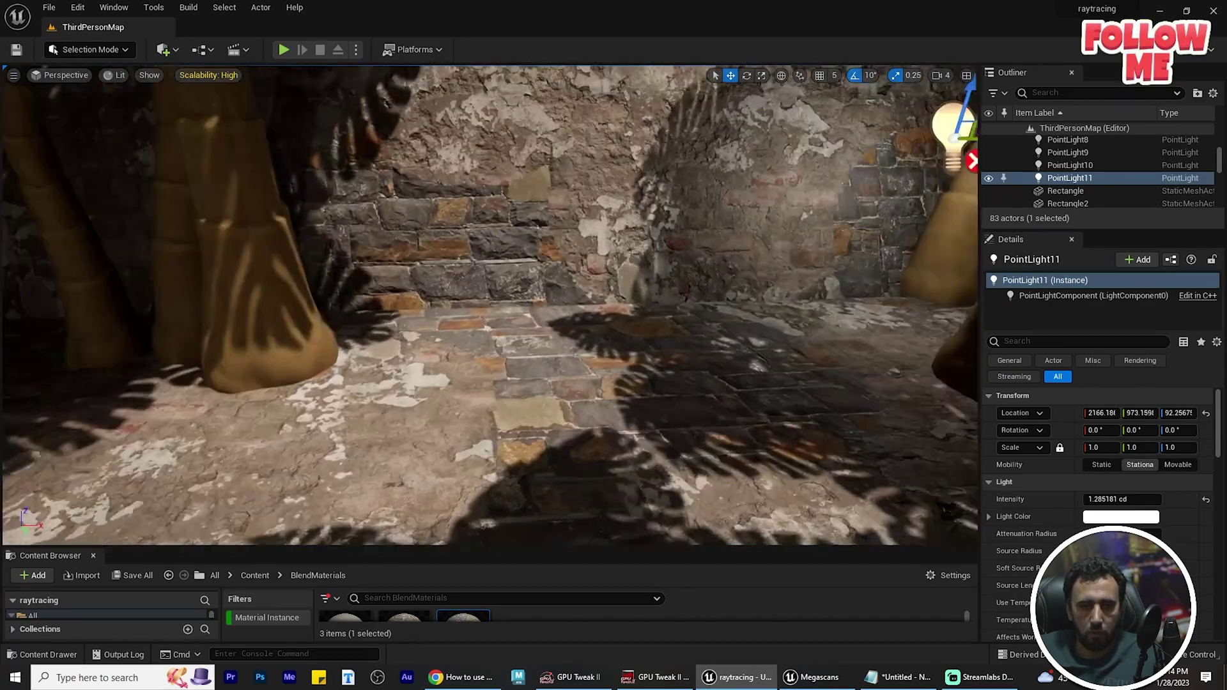
pyautogui.moveTo(489, 306); pyautogui.dragTo(486, 303, button='right')
pyautogui.keyDown('alt'); pyautogui.keyDown('shift'); pyautogui.moveTo(788, 203); pyautogui.dragTo(203, 275); pyautogui.keyUp('shift'); pyautogui.keyUp('alt')
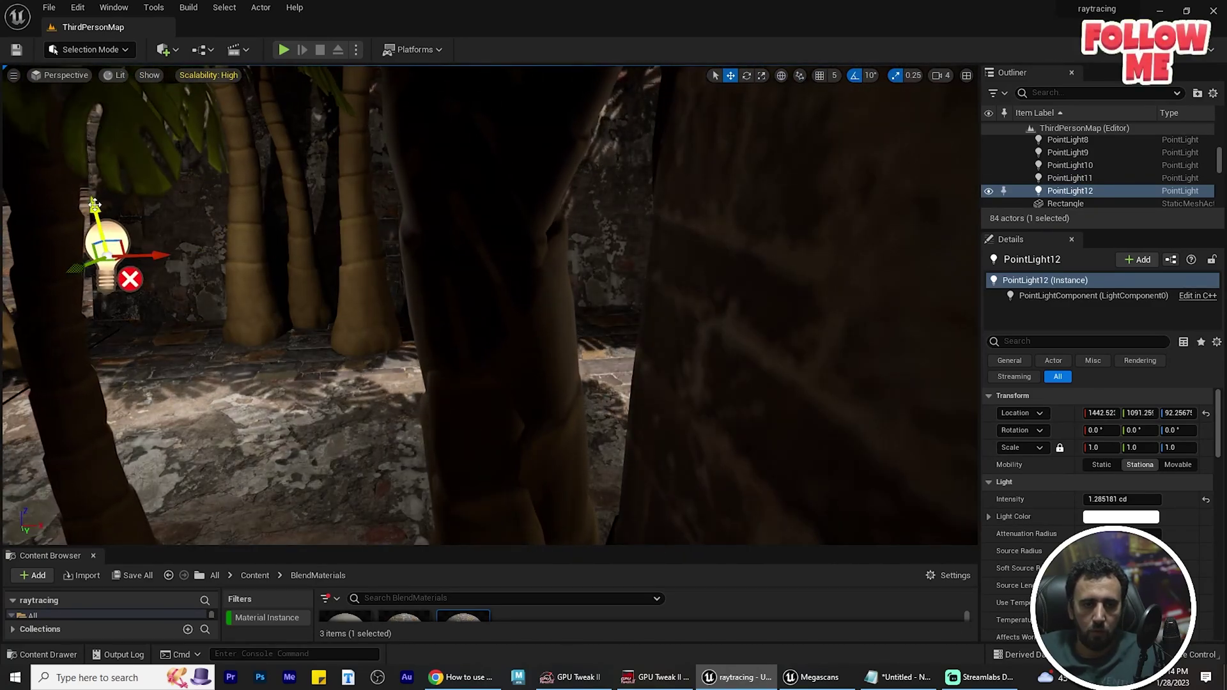
pyautogui.moveTo(95, 205); pyautogui.dragTo(75, 72)
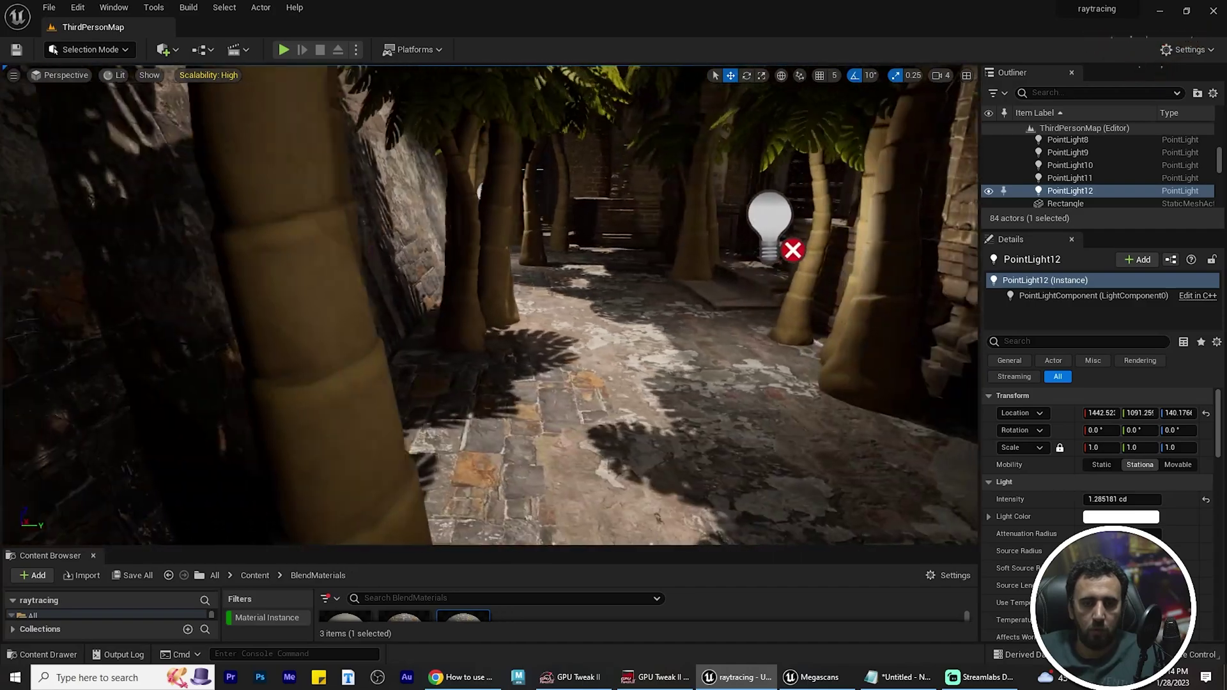
# - Hide the editor icons with Game View and select the adjoining wall planes Rectangle4 and Rectangle5
pyautogui.moveTo(491, 306)
pyautogui.mouseDown(button='right')
pyautogui.moveTo(491, 275)
pyautogui.moveTo(491, 320)
pyautogui.moveTo(527, 326)
pyautogui.moveTo(492, 271)
pyautogui.moveTo(499, 281)
pyautogui.moveTo(357, 288)
pyautogui.moveTo(450, 303)
pyautogui.moveTo(451, 323)
pyautogui.moveTo(491, 339)
pyautogui.moveTo(495, 307)
pyautogui.mouseUp(button='right')
pyautogui.press('g')
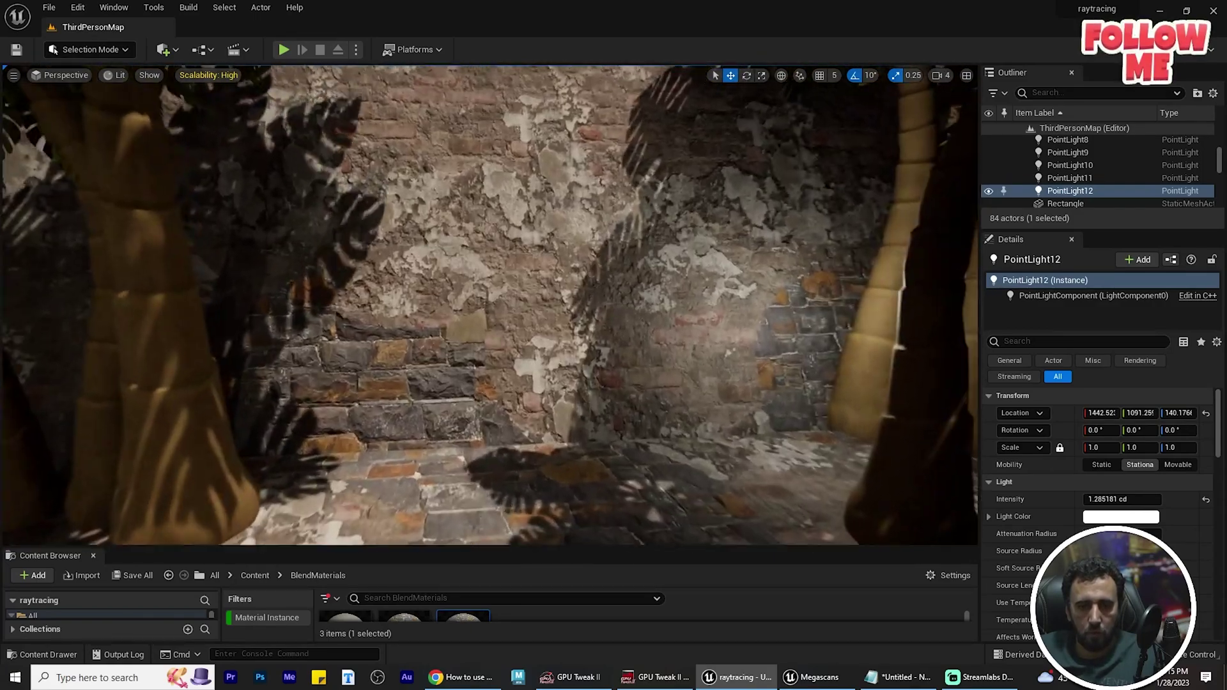
pyautogui.click(431, 126)
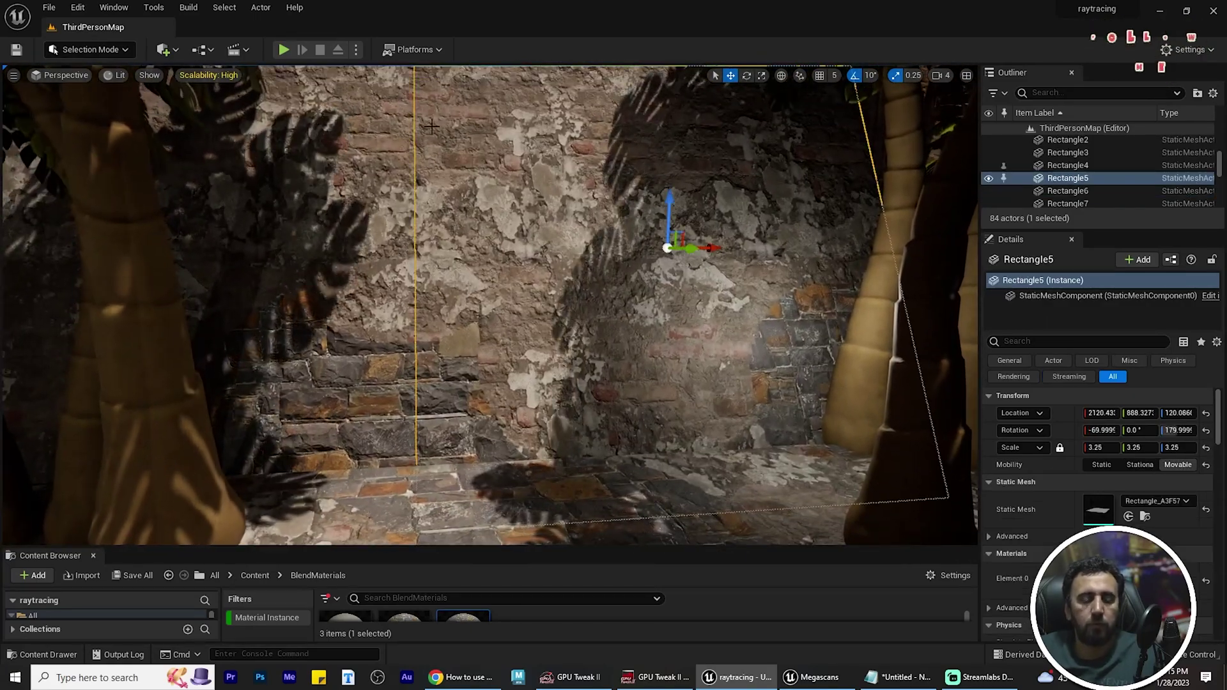
pyautogui.keyDown('ctrl'); pyautogui.click(377, 128); pyautogui.keyUp('ctrl')
# - Switch to Mesh Paint mode and set up vertex colour painting with only the Red channel and white as the paint colour
pyautogui.click(96, 50)
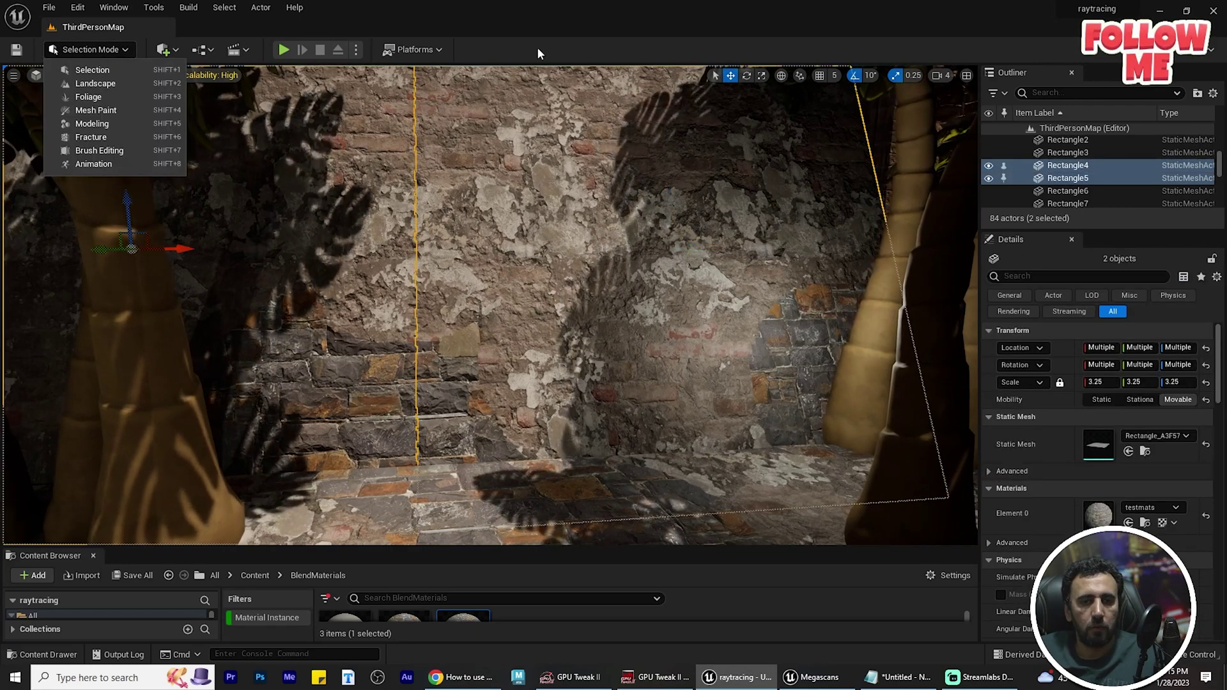
pyautogui.click(539, 54)
pyautogui.click(83, 53)
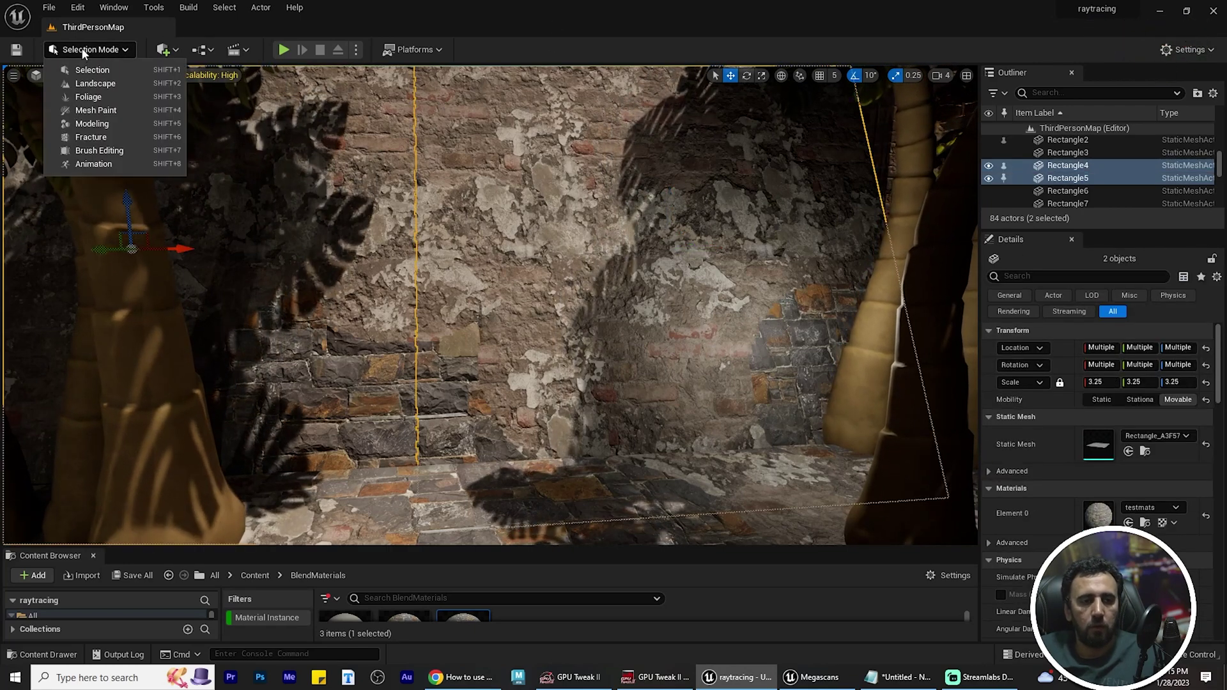
pyautogui.click(116, 114)
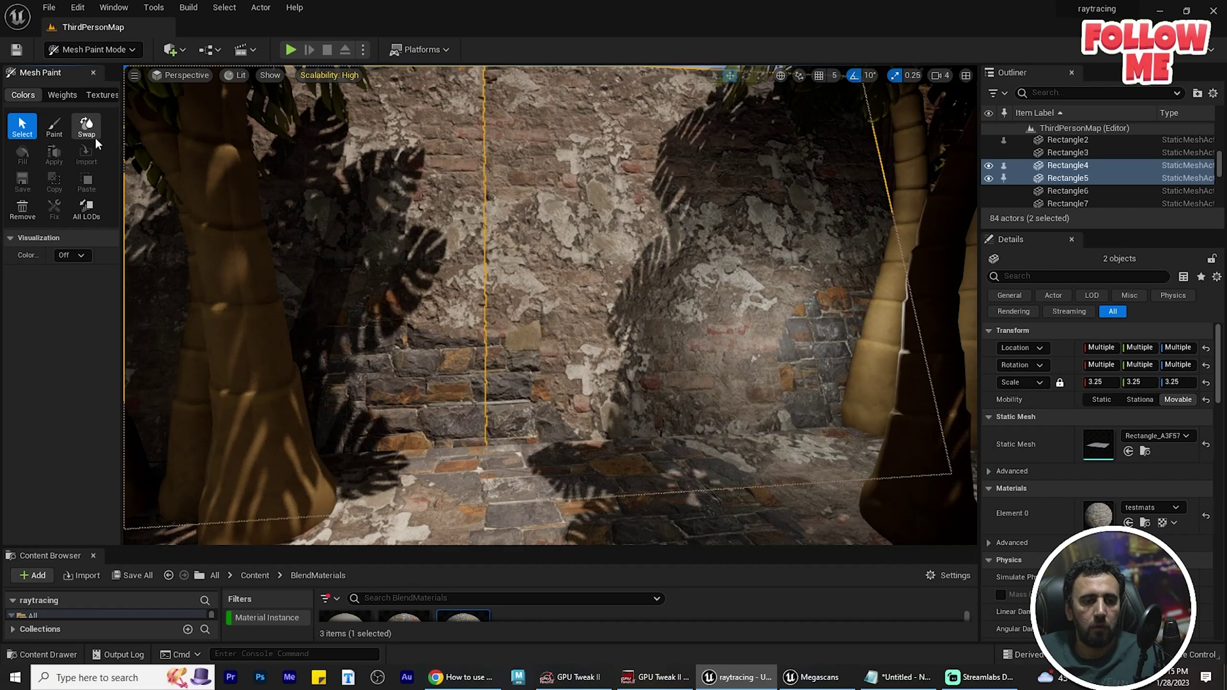
pyautogui.click(54, 127)
pyautogui.scroll(-5, 83, 448)
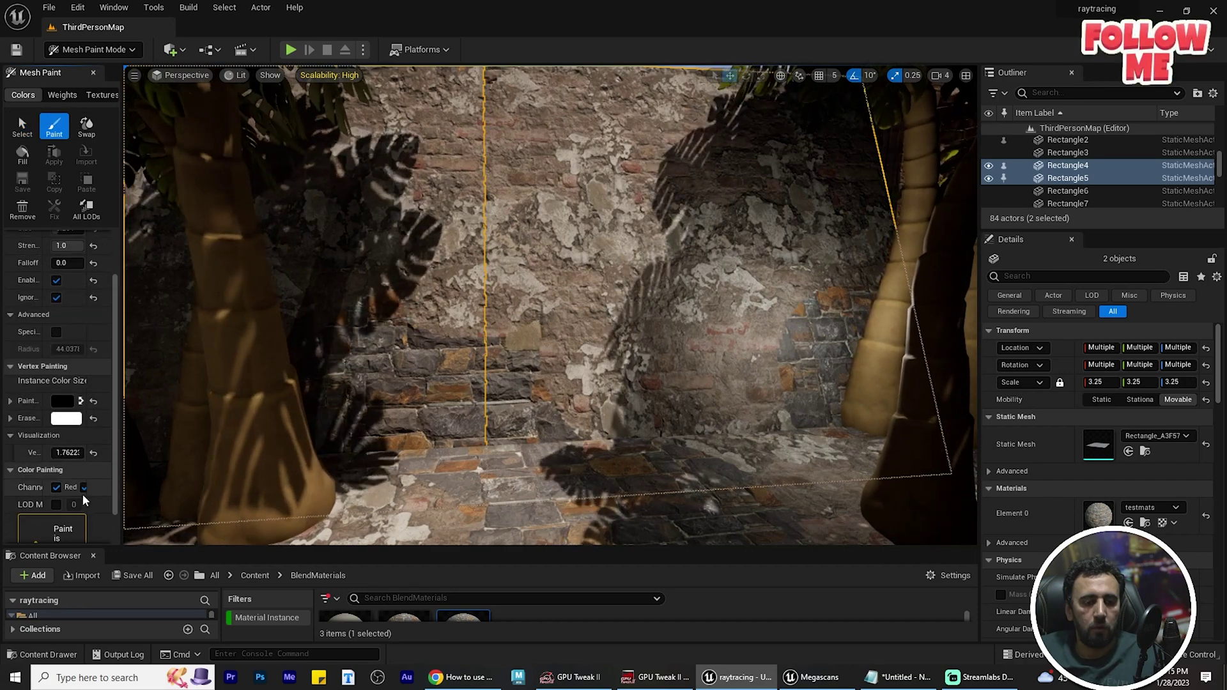
pyautogui.click(83, 488)
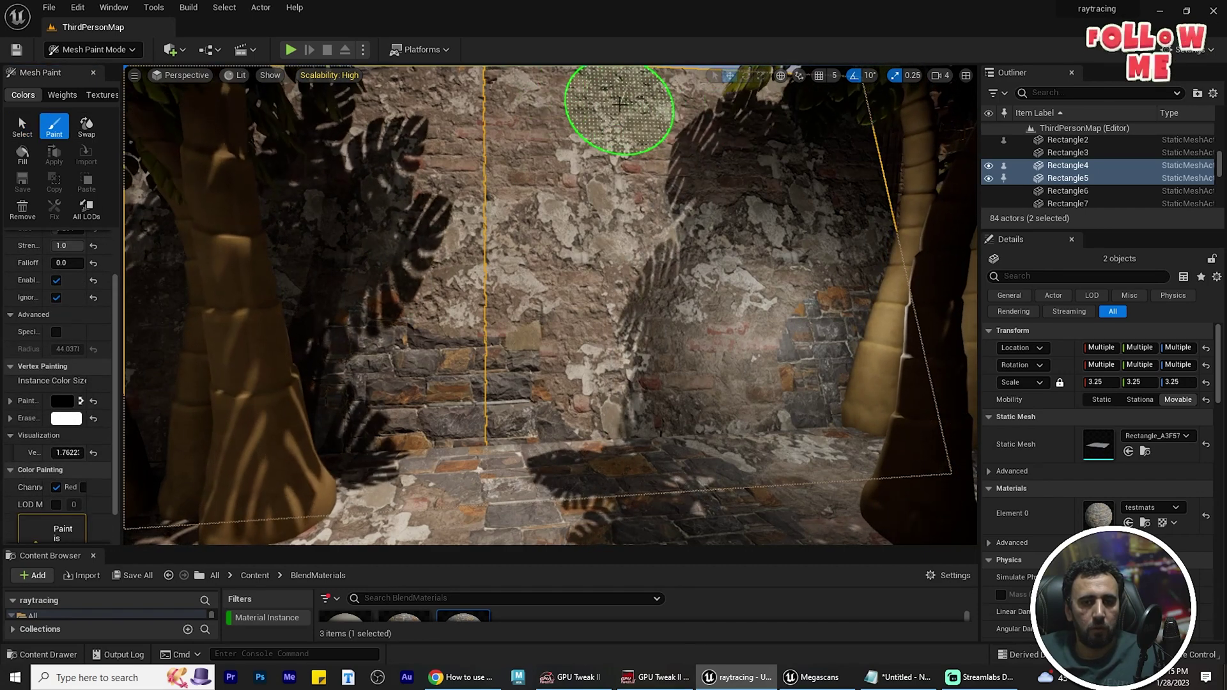
pyautogui.press('x')
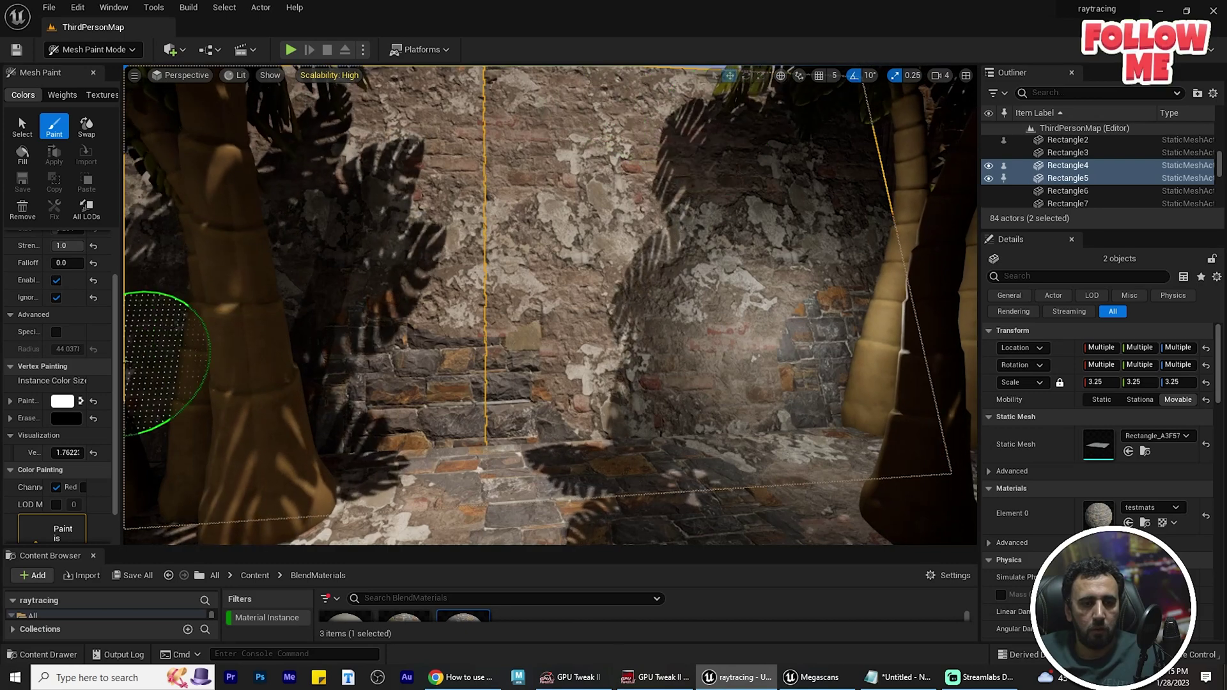
pyautogui.moveTo(122, 373); pyautogui.dragTo(232, 373)
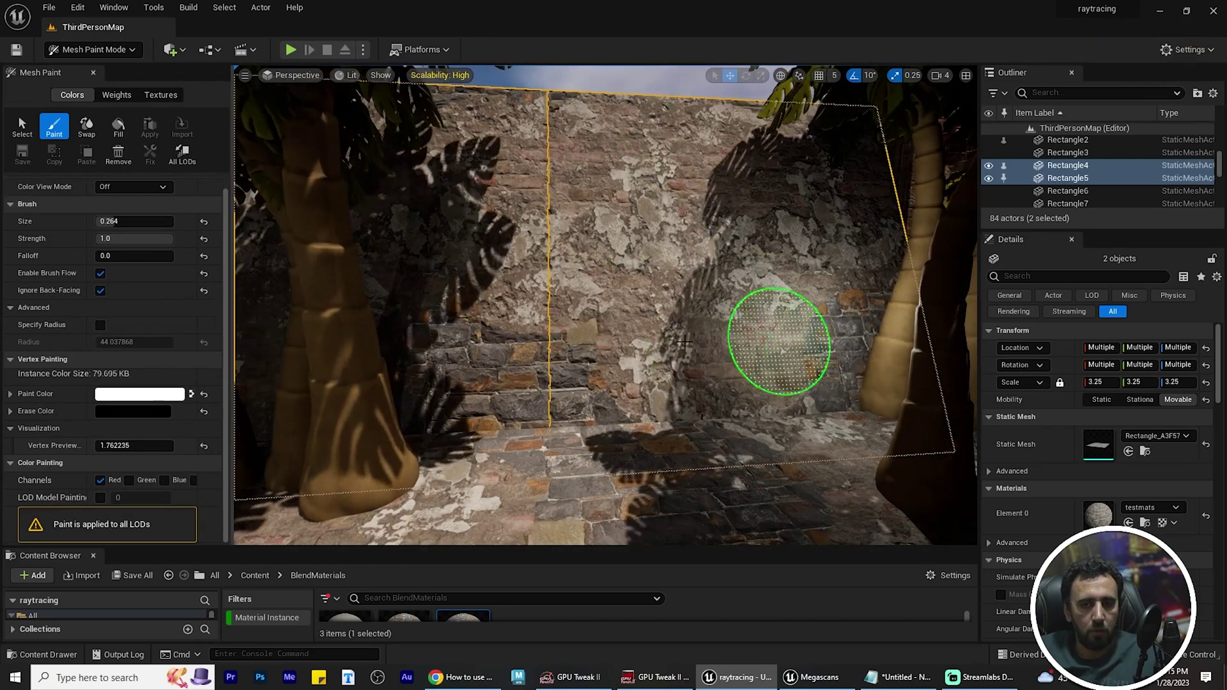
# - Undo the last paint stroke, enable the Green channel, and paint white across the upper part of the wall planes
pyautogui.hotkey('ctrl', 'z')
pyautogui.moveTo(816, 337); pyautogui.dragTo(776, 337, button='right')
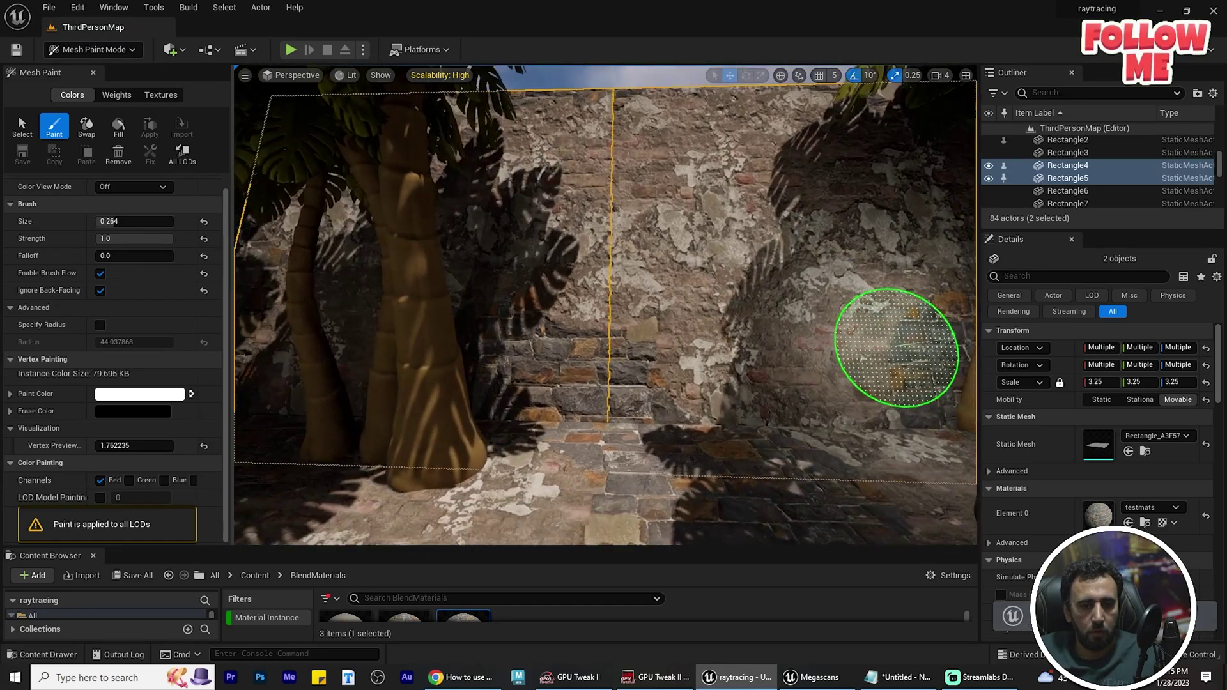
pyautogui.click(128, 480)
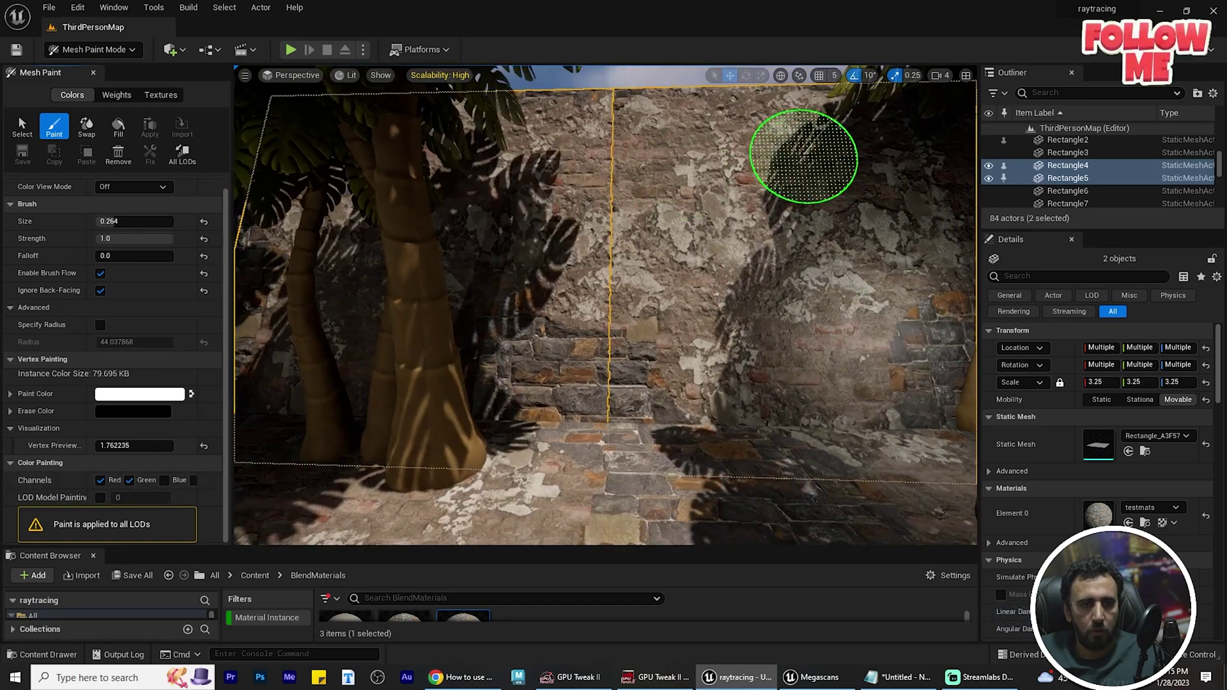
pyautogui.moveTo(803, 156)
pyautogui.mouseDown()
pyautogui.moveTo(844, 142)
pyautogui.moveTo(793, 154)
pyautogui.mouseUp()
# - Examine the painted wall blend, the floor material and the palm shadows up close from several sides of the courtyard
pyautogui.moveTo(648, 219)
pyautogui.mouseDown(button='right')
pyautogui.moveTo(601, 221)
pyautogui.moveTo(614, 230)
pyautogui.moveTo(595, 221)
pyautogui.moveTo(617, 219)
pyautogui.mouseUp(button='right')
pyautogui.press('w')
pyautogui.press('s')
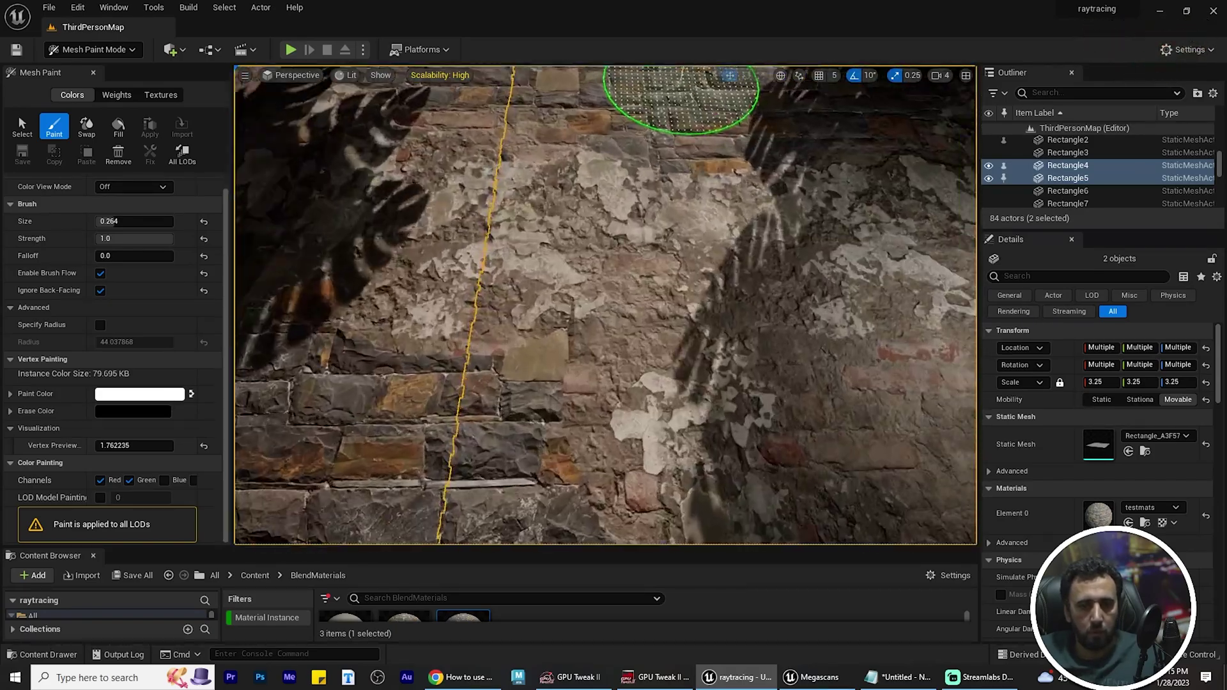
pyautogui.moveTo(681, 80); pyautogui.dragTo(666, 125, button='right')
pyautogui.press('s')
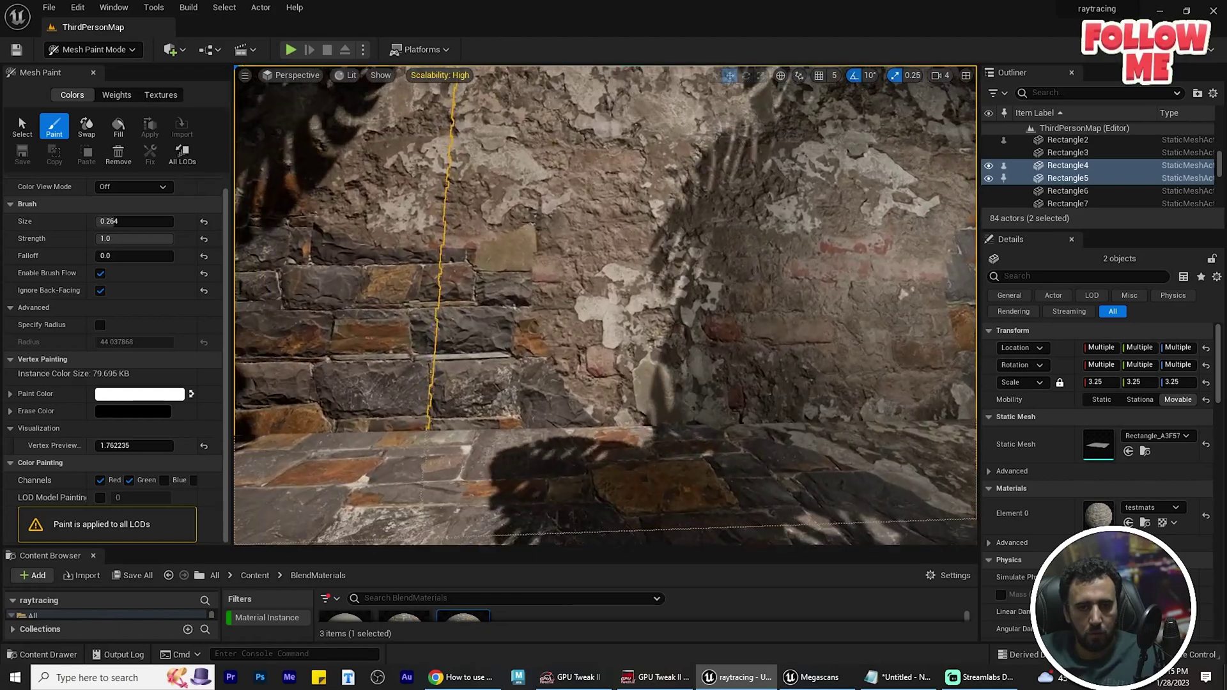
pyautogui.moveTo(492, 448); pyautogui.dragTo(492, 430, button='right')
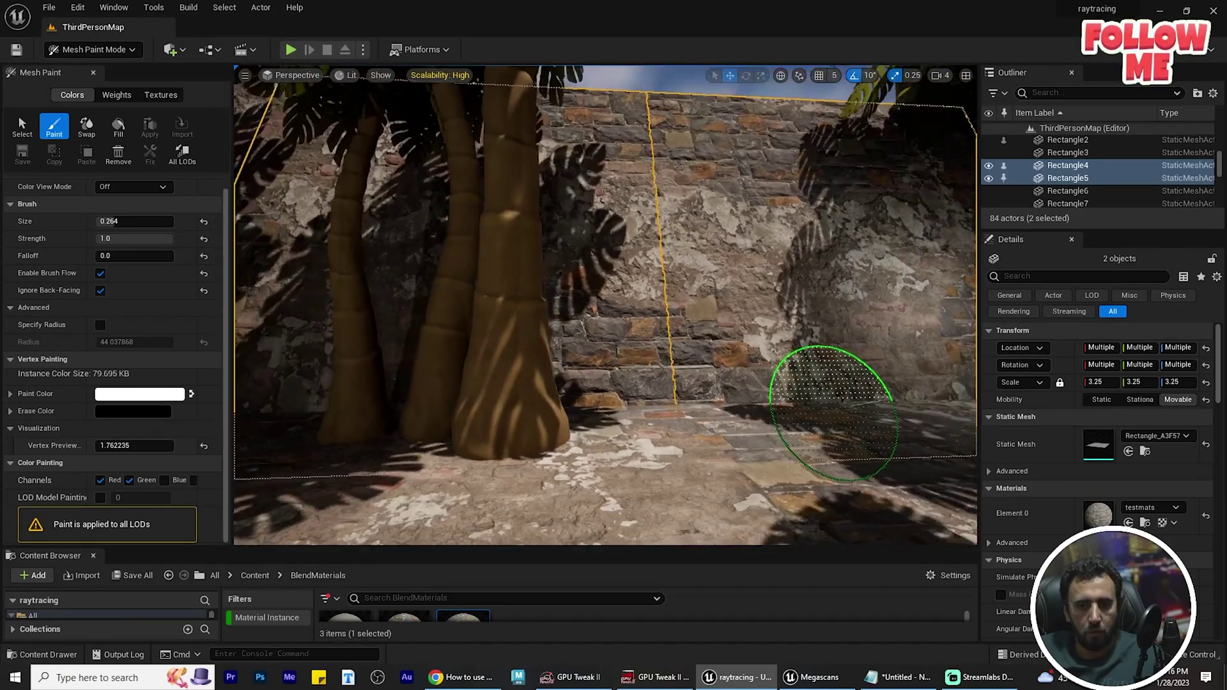
pyautogui.moveTo(834, 412); pyautogui.dragTo(836, 412, button='right')
pyautogui.press('d')
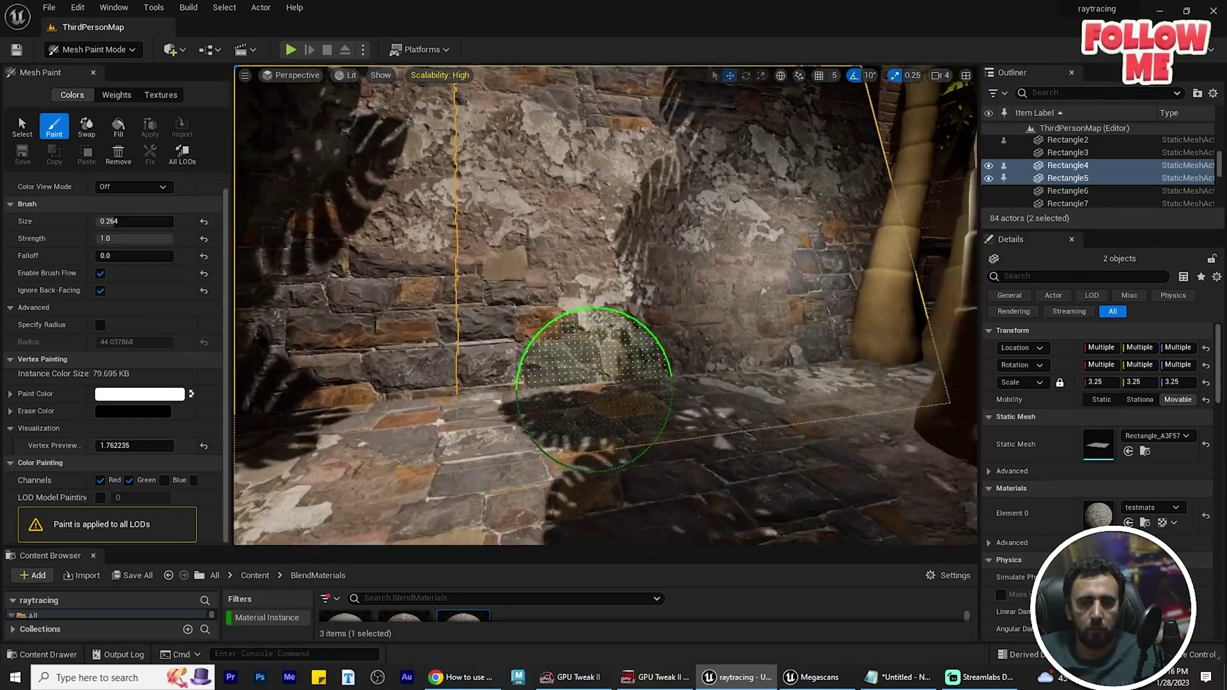
pyautogui.moveTo(594, 389)
pyautogui.mouseDown(button='middle')
pyautogui.moveTo(479, 343)
pyautogui.moveTo(355, 361)
pyautogui.mouseUp(button='middle')
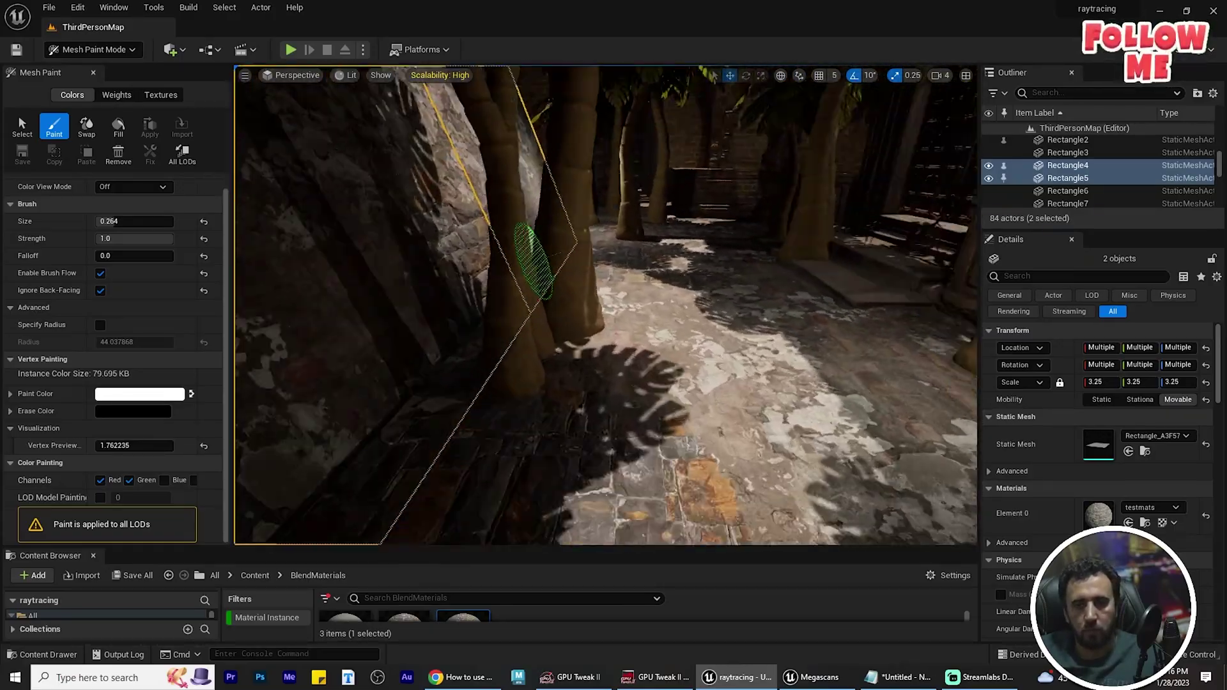
pyautogui.moveTo(534, 261); pyautogui.dragTo(540, 211, button='right')
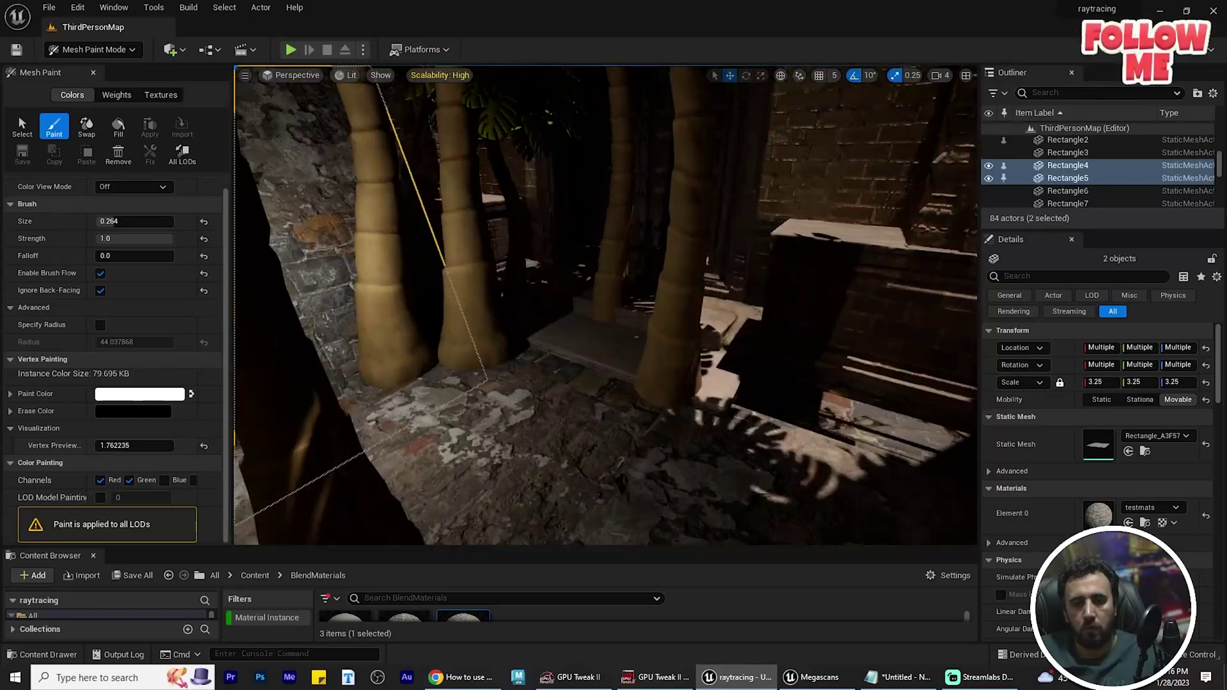
pyautogui.moveTo(535, 300); pyautogui.dragTo(397, 296, button='right')
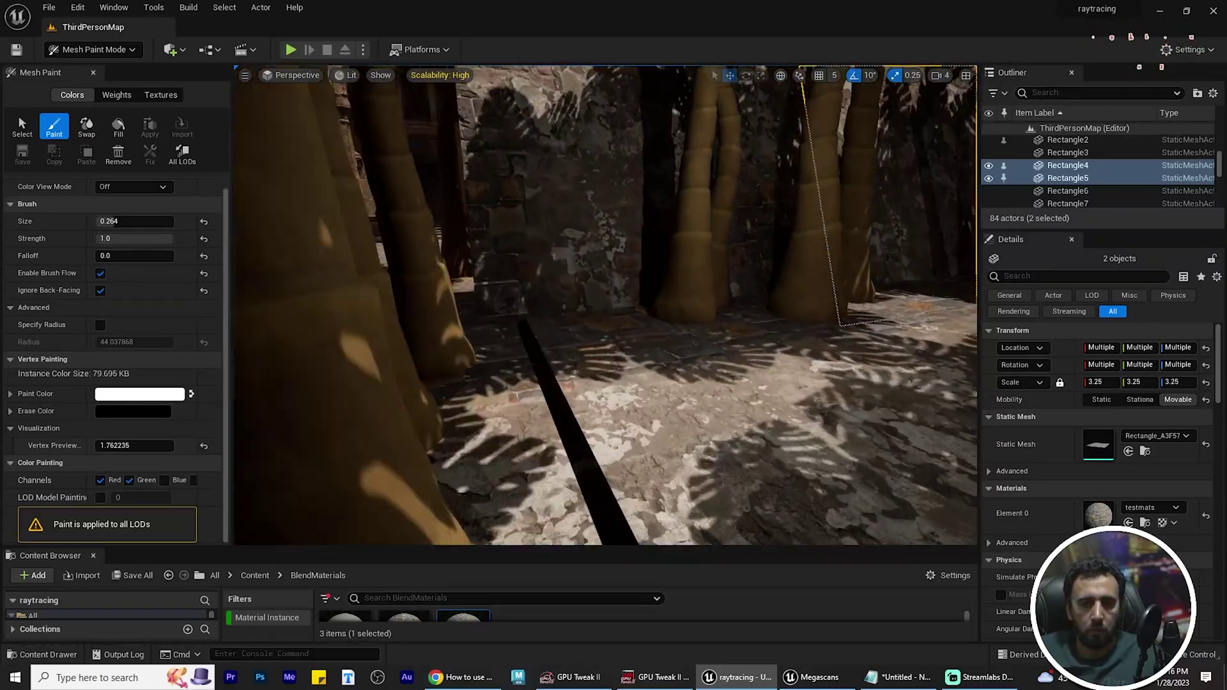
pyautogui.moveTo(534, 301); pyautogui.dragTo(639, 294, button='right')
# - Lower the viewport camera speed and look slowly around the finished palm courtyard
pyautogui.click(946, 77)
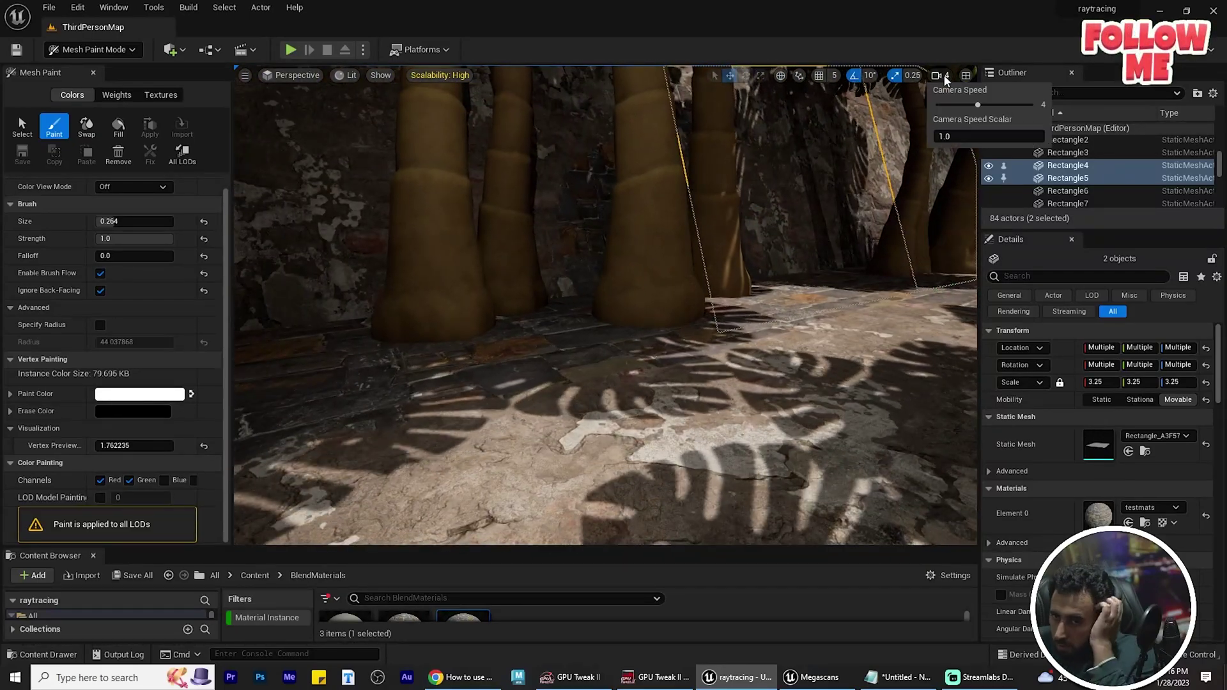
pyautogui.moveTo(963, 105); pyautogui.dragTo(935, 106)
pyautogui.moveTo(786, 221); pyautogui.dragTo(805, 239, button='right')
pyautogui.moveTo(735, 221); pyautogui.dragTo(696, 230, button='right')
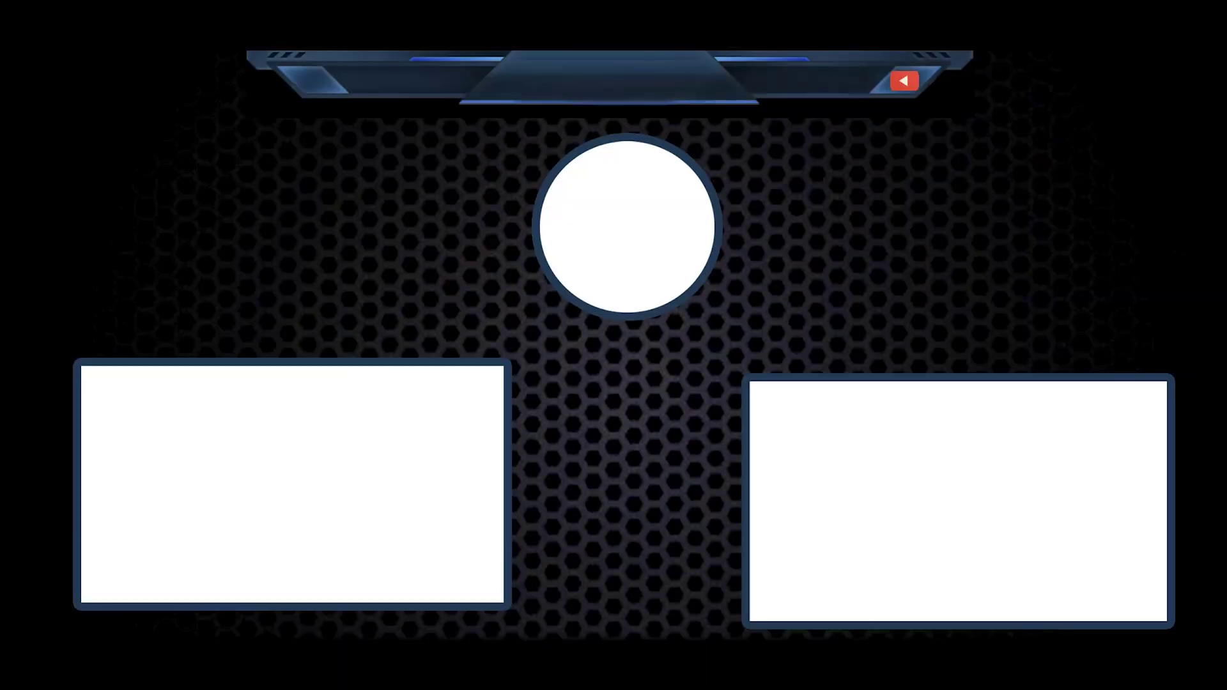